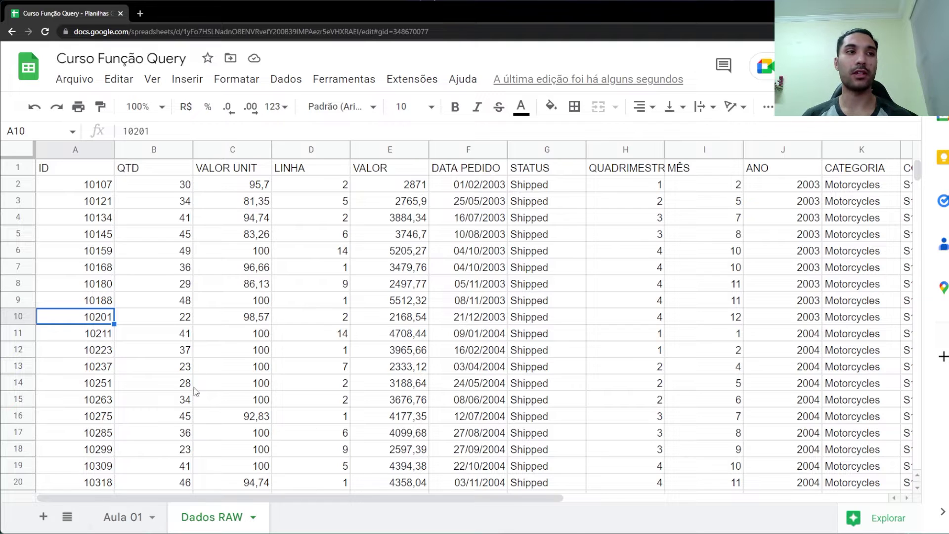
Step: Review the QUERY formula in cell A1 of the Aula 01 sheet, focusing on its SELECT clause
{"action": "left_click", "coordinate": [130, 516]}
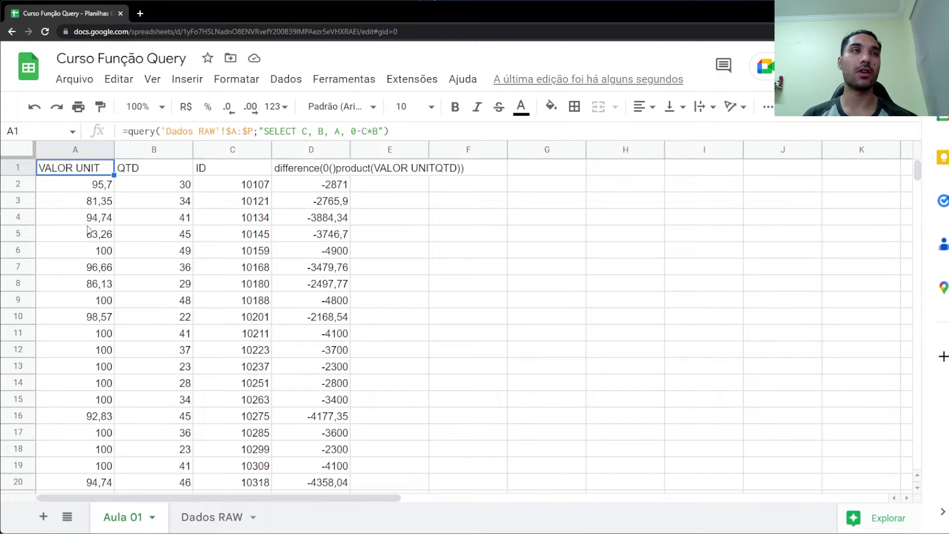
{"action": "left_click_drag", "start_coordinate": [264, 131], "coordinate": [380, 130]}
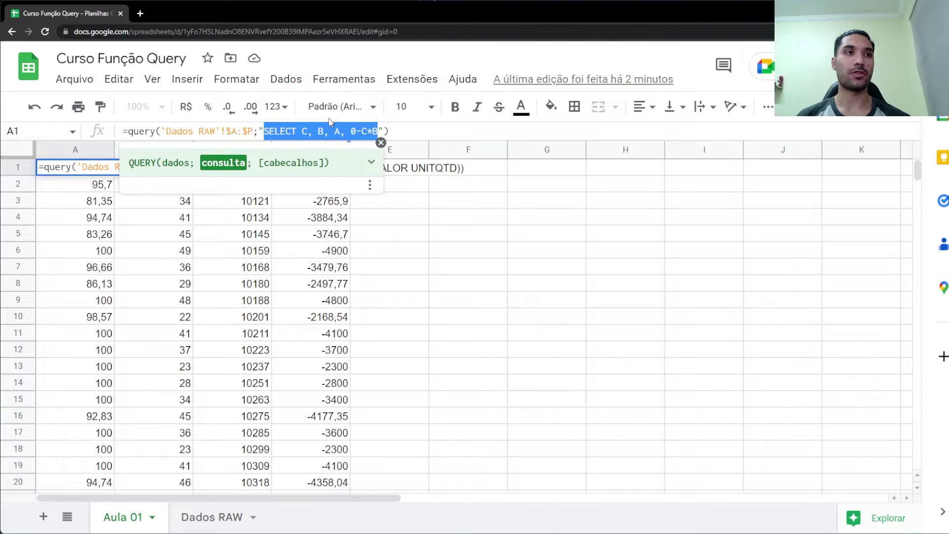
{"action": "left_click", "coordinate": [498, 256]}
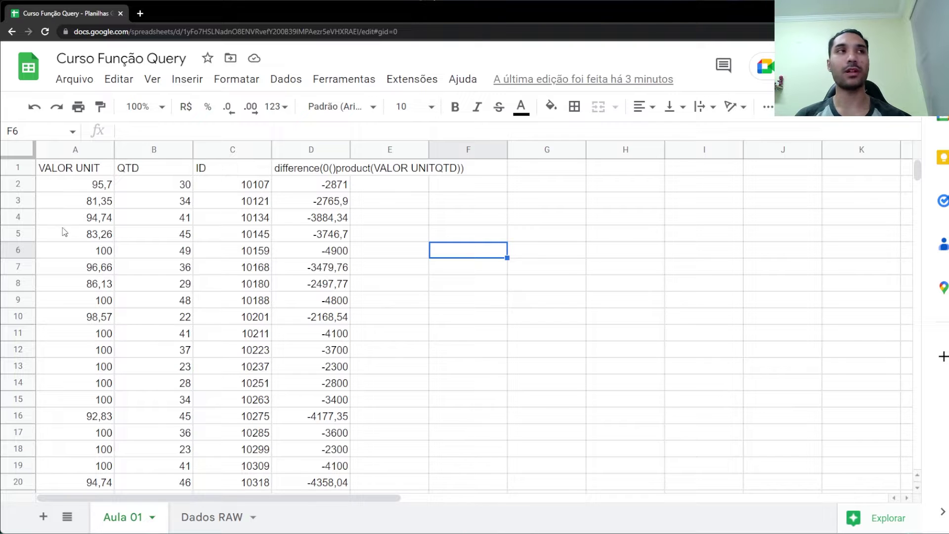
{"action": "left_click", "coordinate": [74, 171]}
{"action": "left_click_drag", "start_coordinate": [266, 132], "coordinate": [297, 131]}
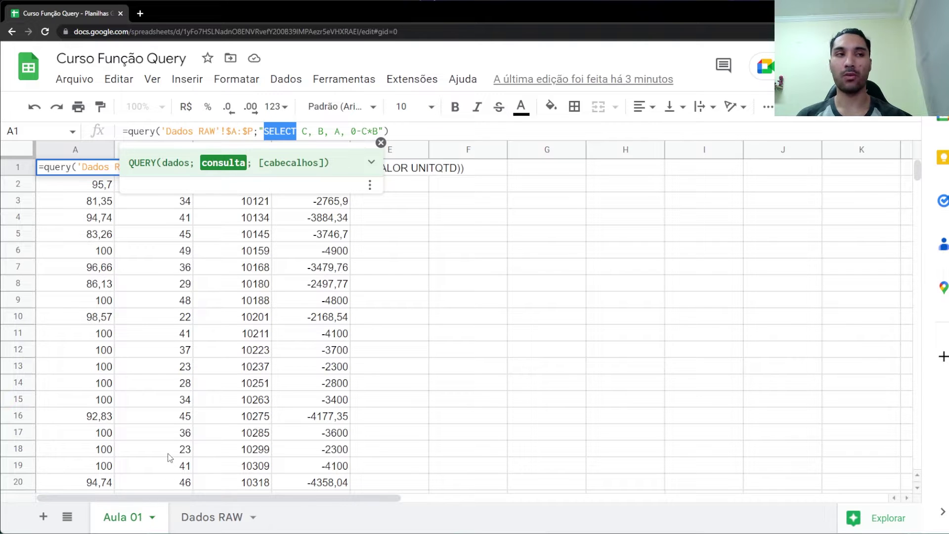
Step: Add a new sheet after Aula 01 and name it AULA 02
{"action": "left_click", "coordinate": [44, 517]}
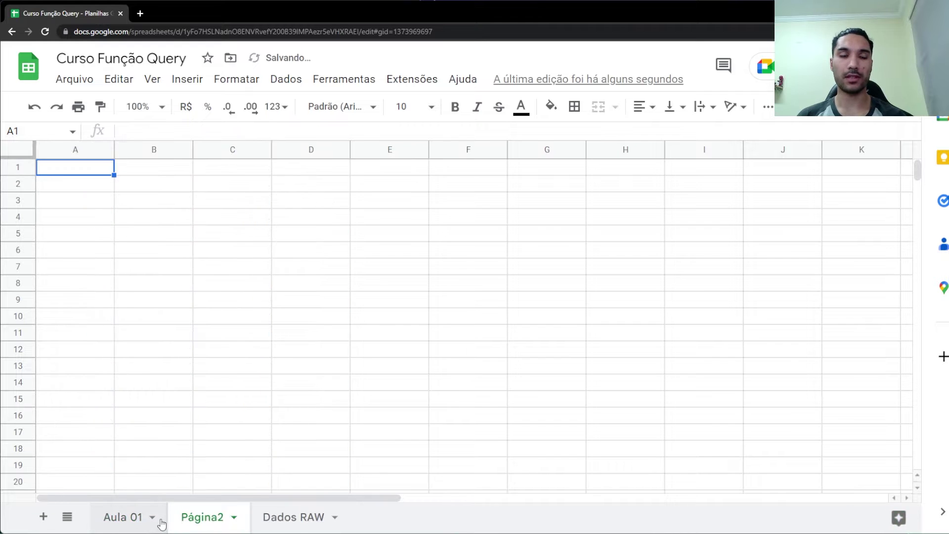
{"action": "double_click", "coordinate": [196, 517]}
{"action": "type", "text": "AULO 02"}
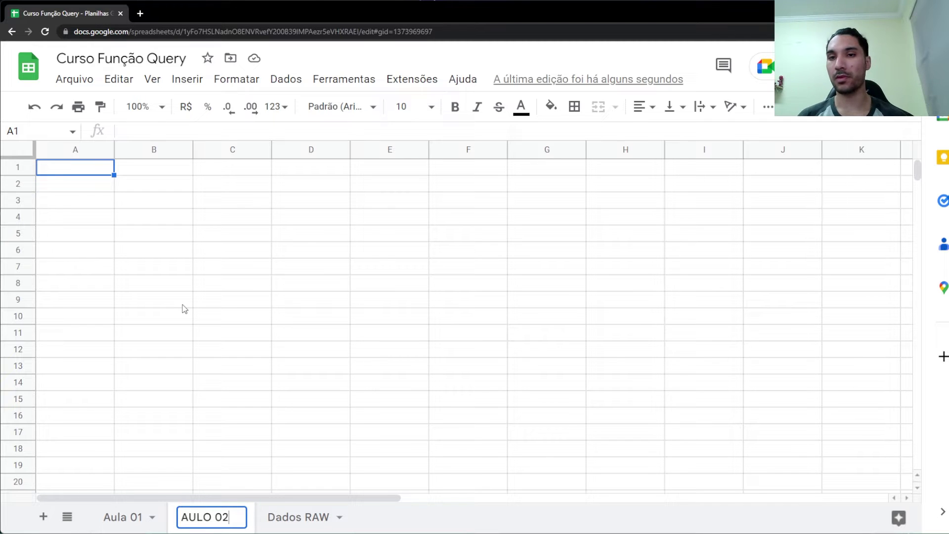
{"action": "left_click", "coordinate": [212, 520]}
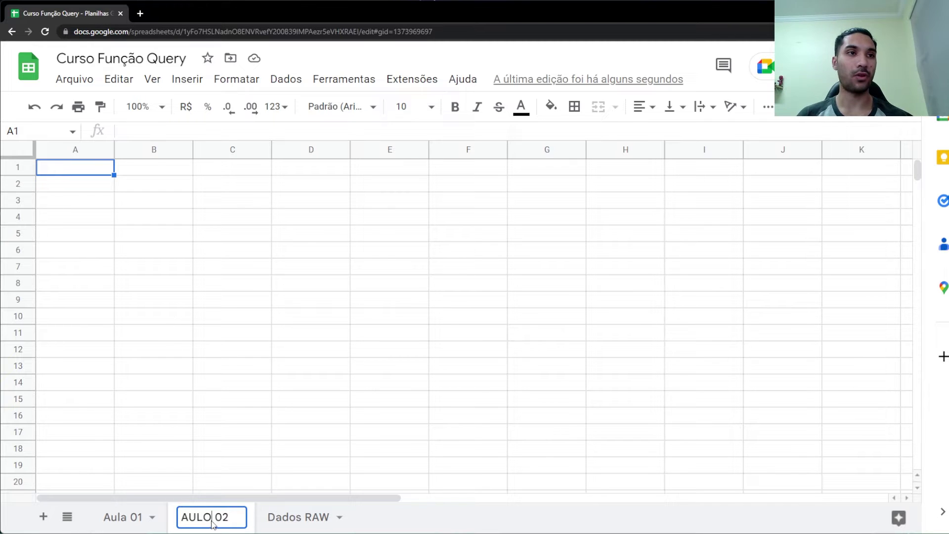
{"action": "key", "text": "BackSpace"}
{"action": "type", "text": "A"}
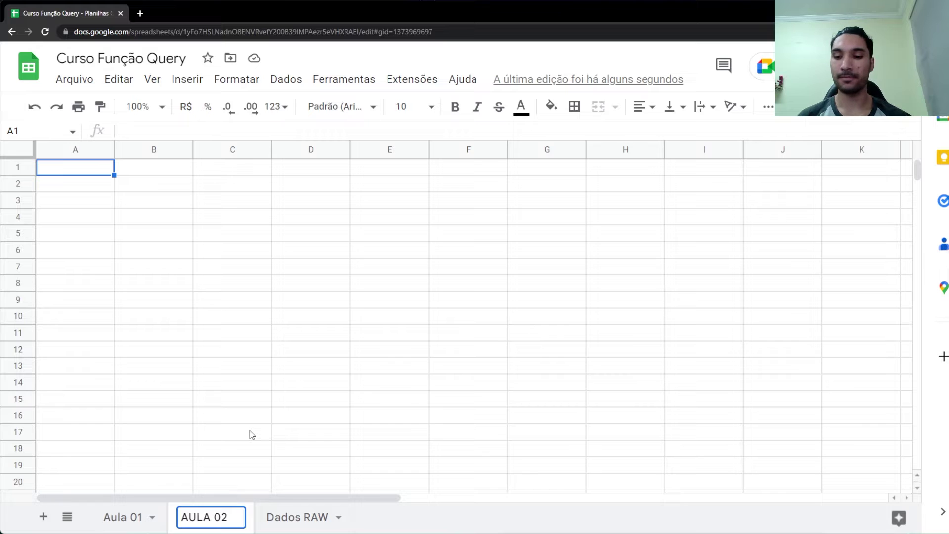
{"action": "key", "text": "Return"}
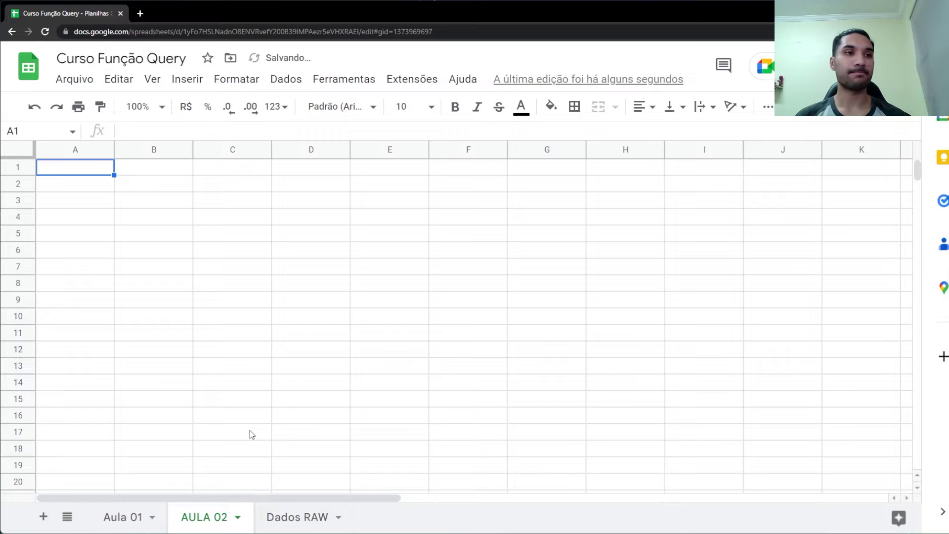
Step: Examine the columns of the Dados RAW sheet, from ID and VALOR UNIT across to CATEGORIA, CÓD PROD and COMPRADOR
{"action": "left_click", "coordinate": [304, 527]}
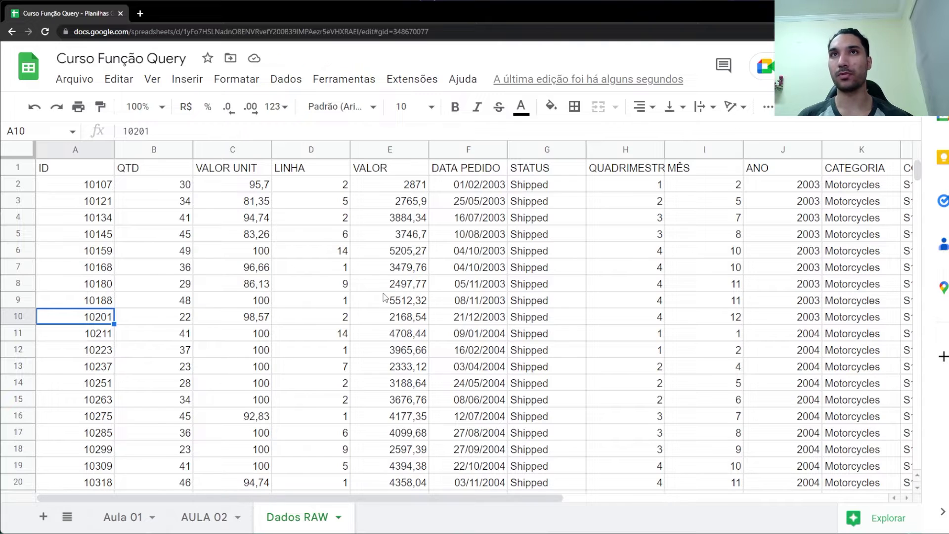
{"action": "left_click", "coordinate": [170, 187]}
{"action": "left_click", "coordinate": [103, 185]}
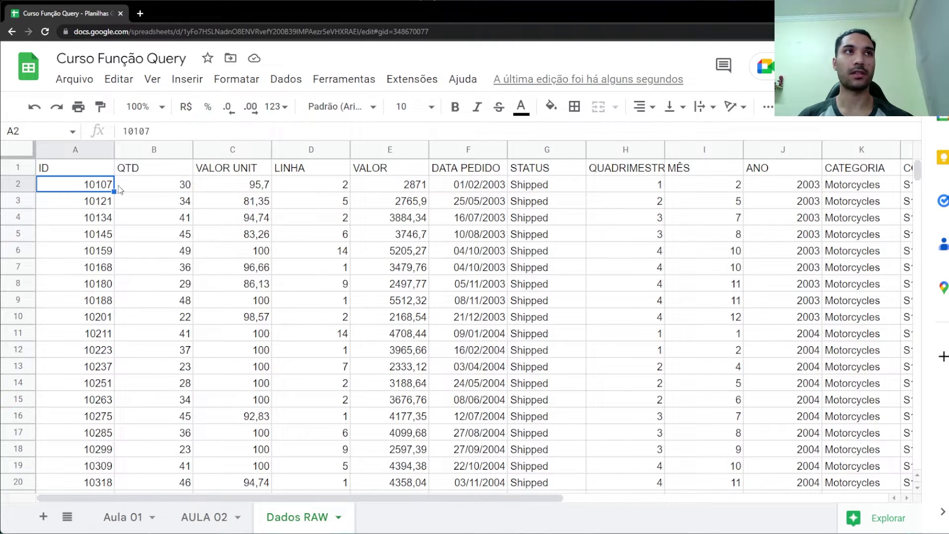
{"action": "left_click", "coordinate": [227, 186]}
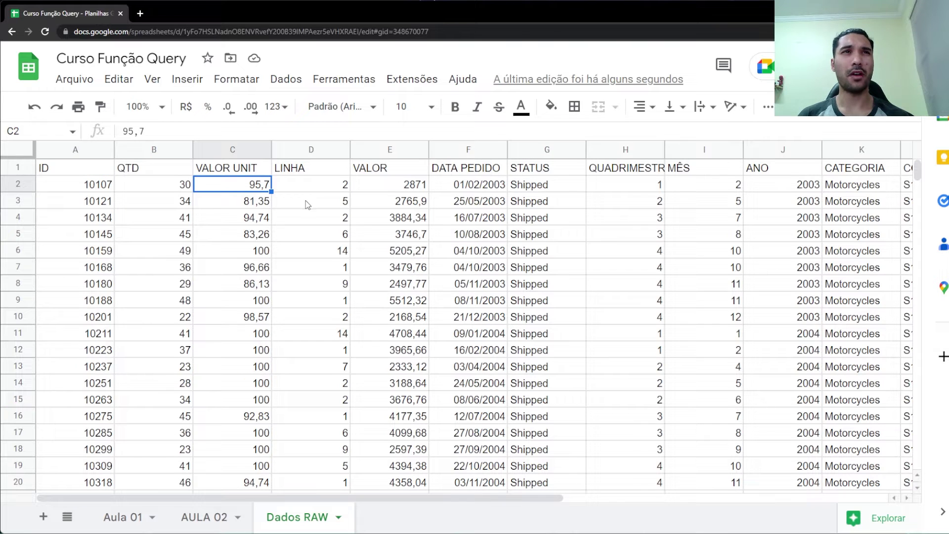
{"action": "left_click", "coordinate": [336, 188]}
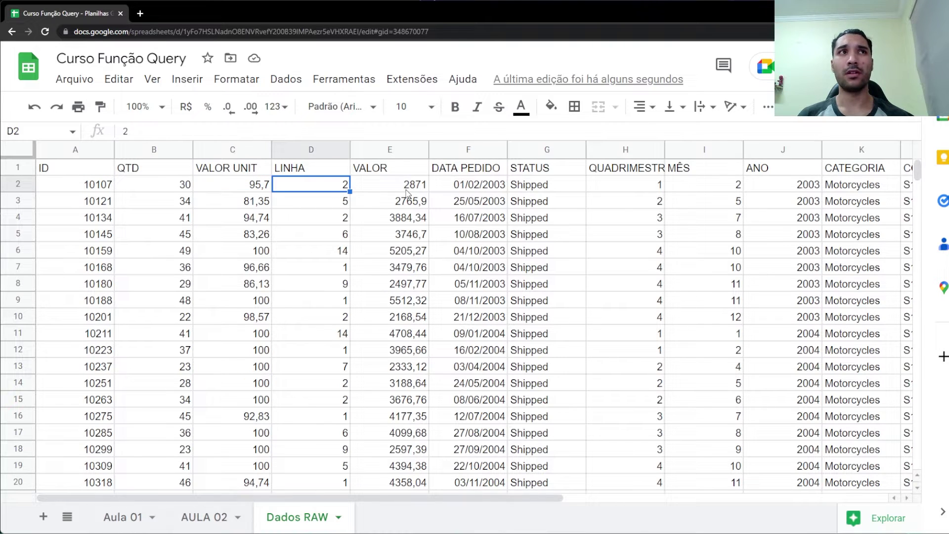
{"action": "left_click", "coordinate": [405, 188]}
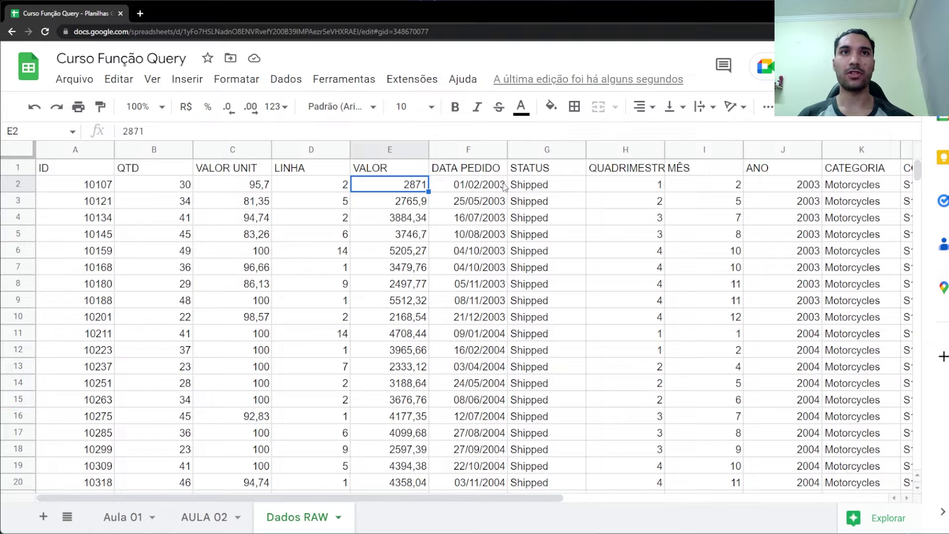
{"action": "left_click", "coordinate": [545, 190]}
{"action": "left_click_drag", "start_coordinate": [614, 186], "coordinate": [716, 187]}
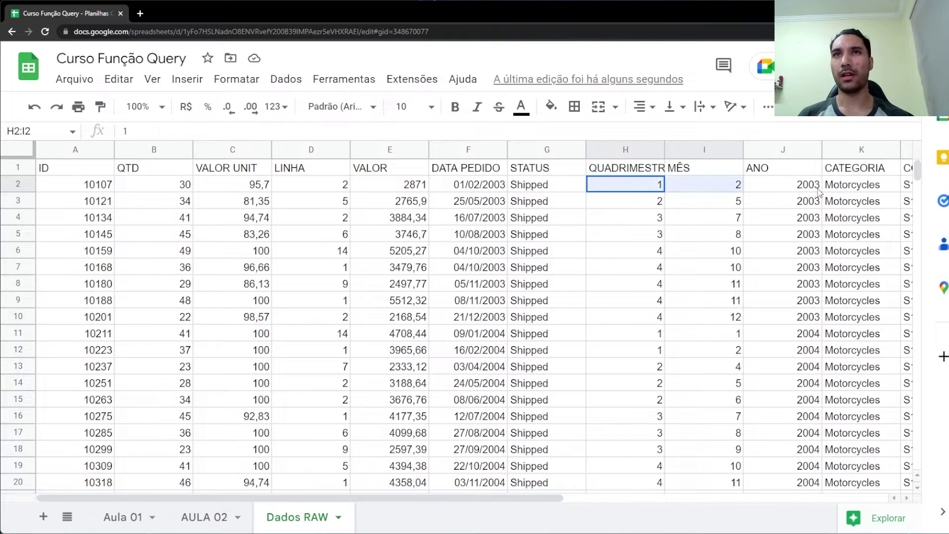
{"action": "left_click_drag", "start_coordinate": [817, 192], "coordinate": [795, 190]}
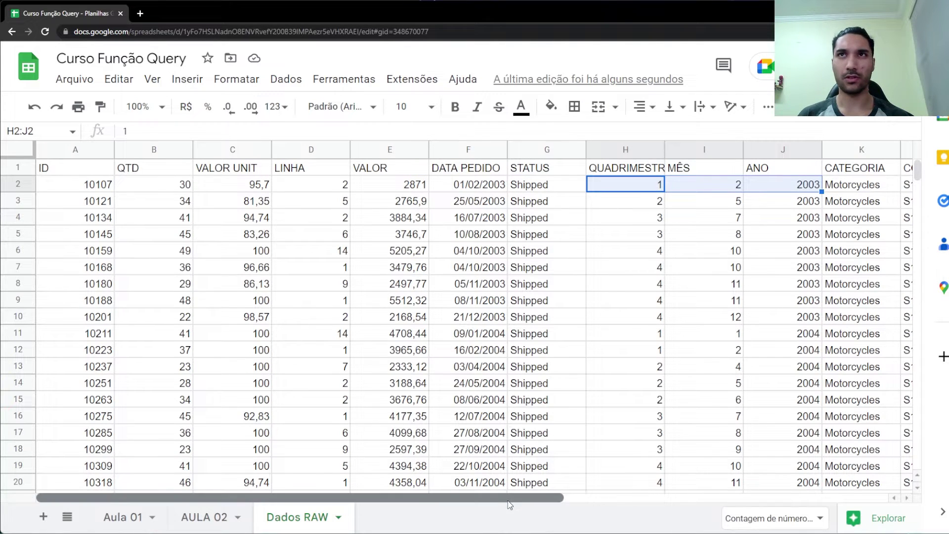
{"action": "left_click_drag", "start_coordinate": [508, 500], "coordinate": [764, 500]}
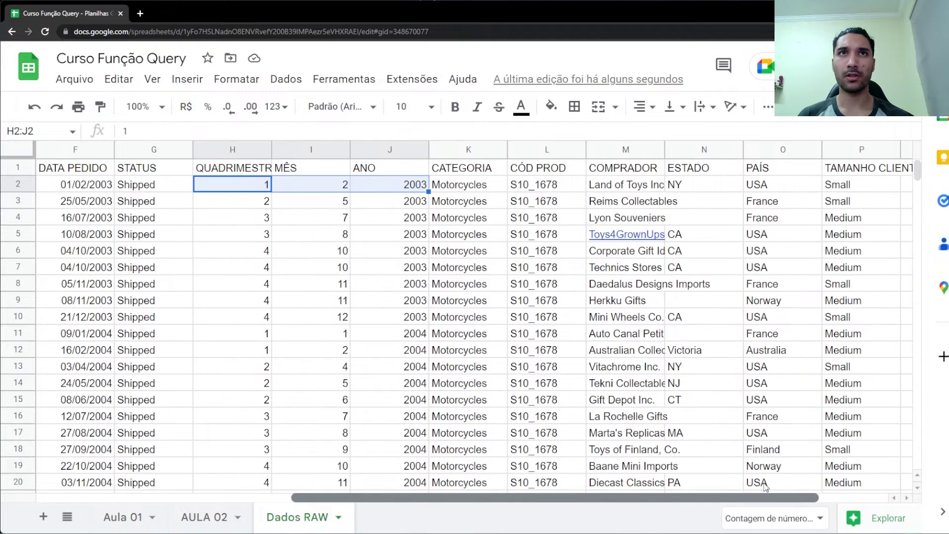
{"action": "left_click", "coordinate": [481, 173]}
{"action": "left_click", "coordinate": [484, 188]}
{"action": "left_click", "coordinate": [537, 187]}
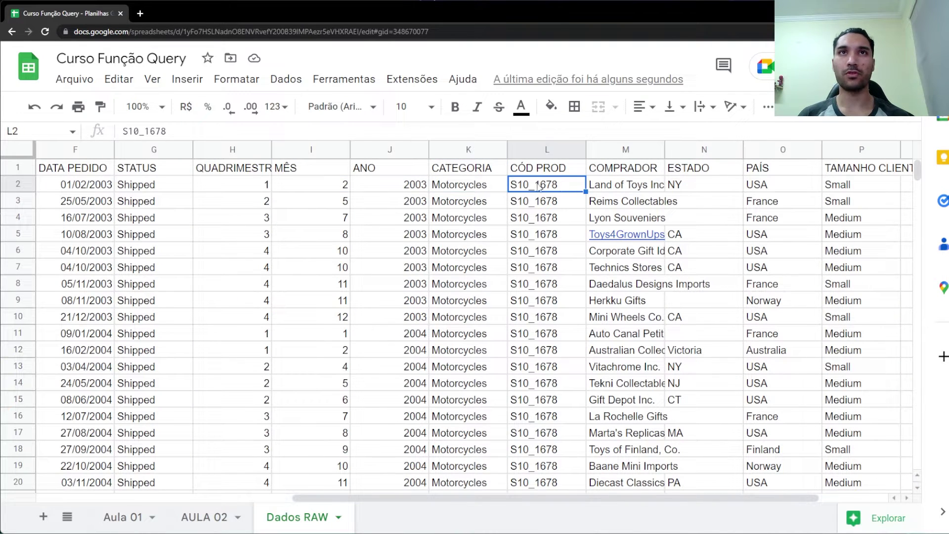
{"action": "left_click", "coordinate": [613, 188]}
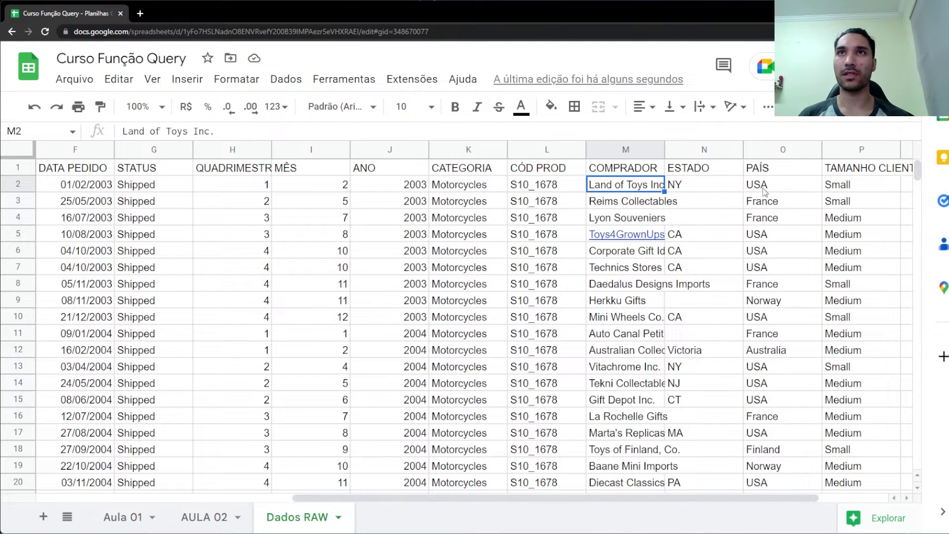
{"action": "left_click_drag", "start_coordinate": [708, 497], "coordinate": [363, 494]}
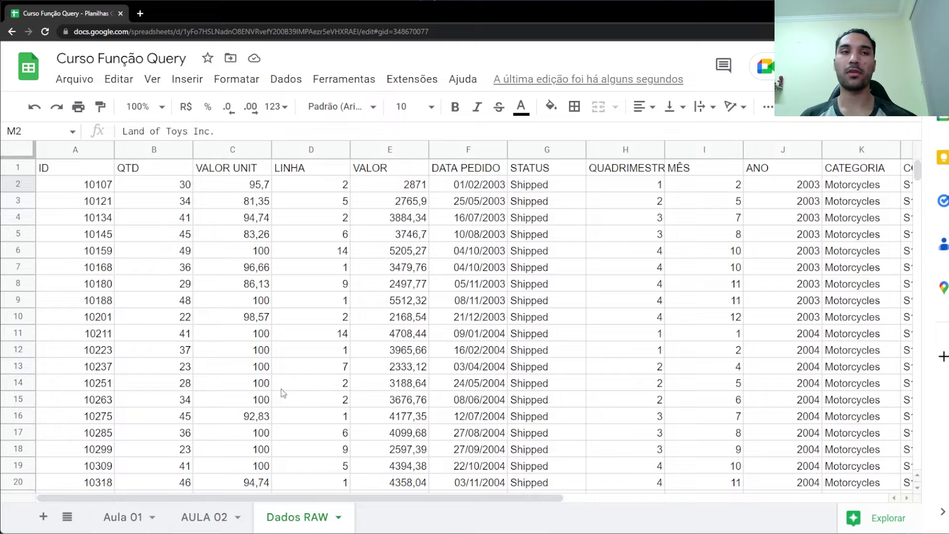
Step: Look through the CATEGORIA column of Dados RAW for the different product categories
{"action": "scroll", "coordinate": [574, 395], "scroll_direction": "down", "scroll_amount": 8}
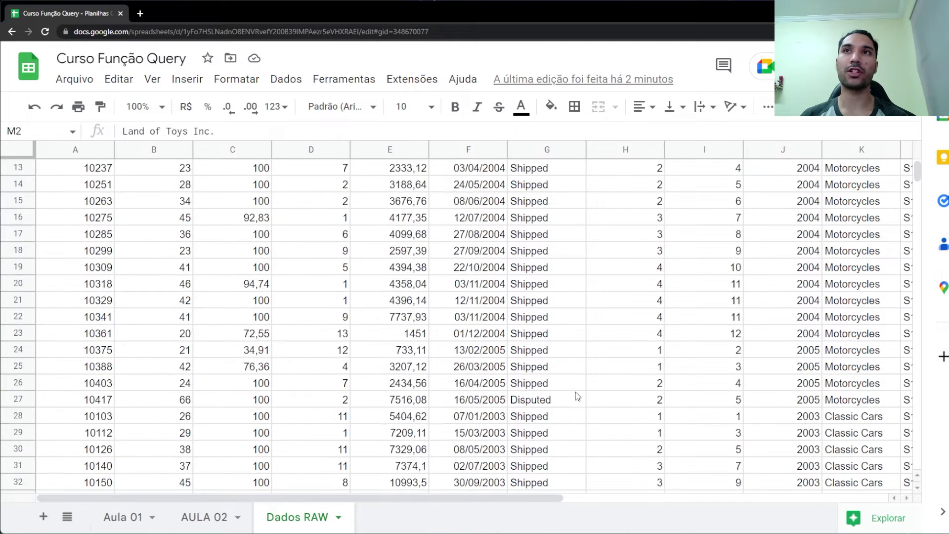
{"action": "left_click_drag", "start_coordinate": [874, 201], "coordinate": [858, 368]}
{"action": "scroll", "coordinate": [859, 376], "scroll_direction": "down", "scroll_amount": 9}
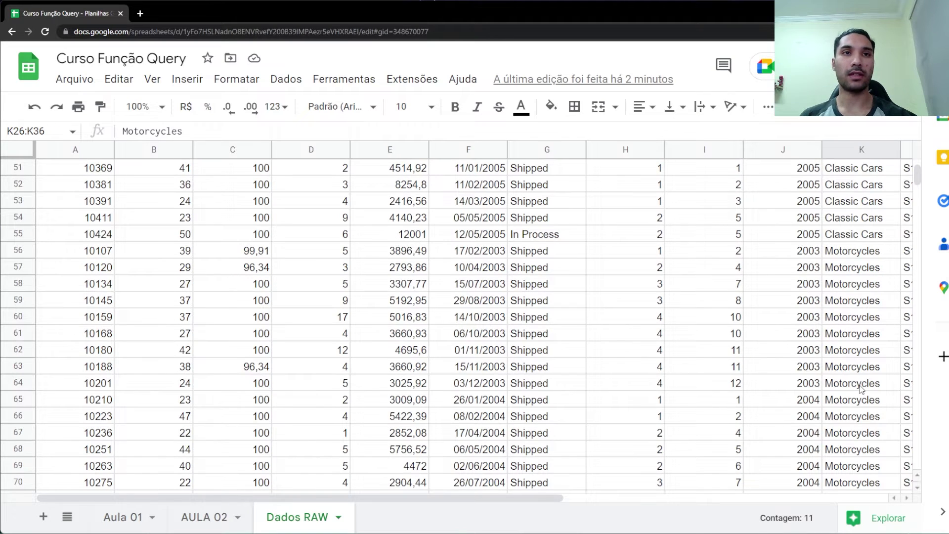
{"action": "scroll", "coordinate": [820, 389], "scroll_direction": "up", "scroll_amount": 16}
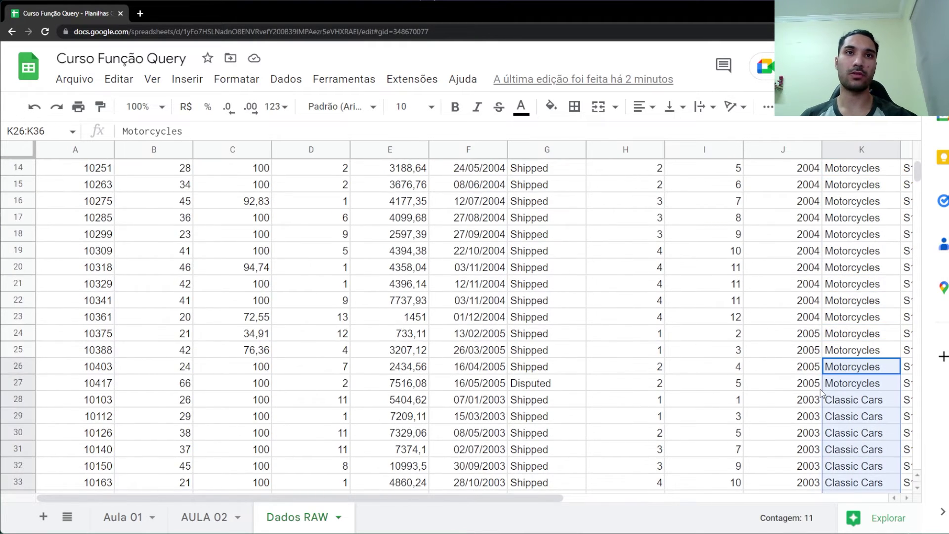
{"action": "scroll", "coordinate": [819, 389], "scroll_direction": "up", "scroll_amount": 1}
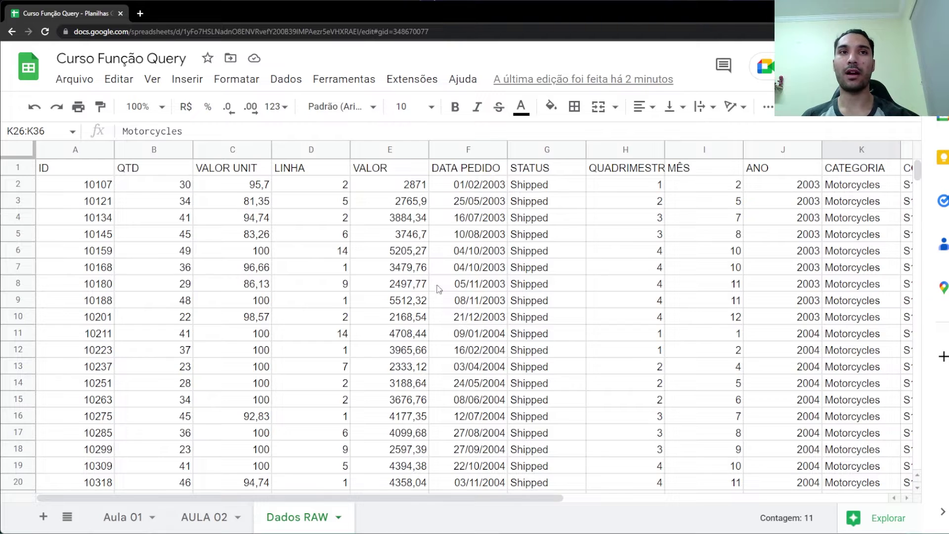
Step: Look through the STATUS column of Dados RAW for the different order statuses, then highlight the data block A2:H11
{"action": "left_click_drag", "start_coordinate": [538, 233], "coordinate": [544, 321]}
{"action": "scroll", "coordinate": [543, 322], "scroll_direction": "down", "scroll_amount": 4}
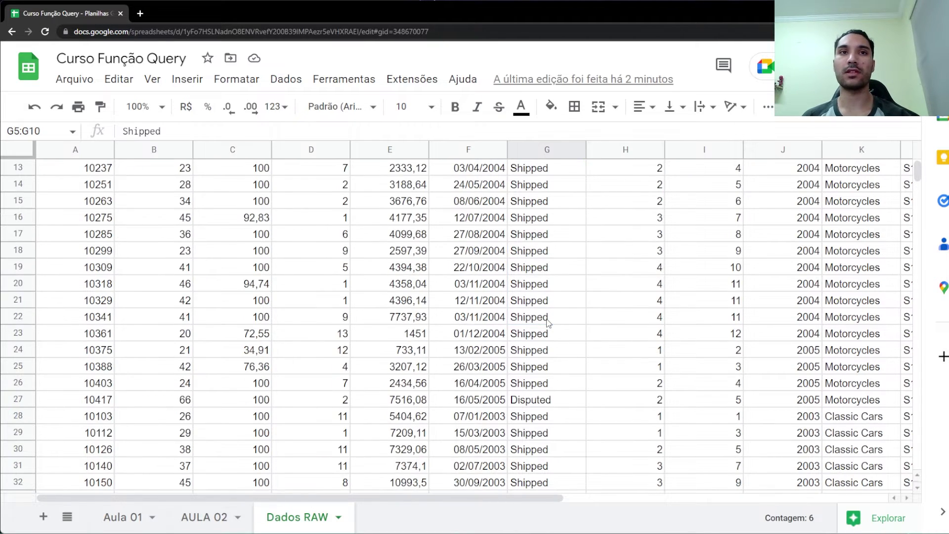
{"action": "left_click", "coordinate": [534, 386]}
{"action": "left_click", "coordinate": [551, 403]}
{"action": "scroll", "coordinate": [553, 411], "scroll_direction": "down", "scroll_amount": 4}
{"action": "scroll", "coordinate": [552, 412], "scroll_direction": "down", "scroll_amount": 5}
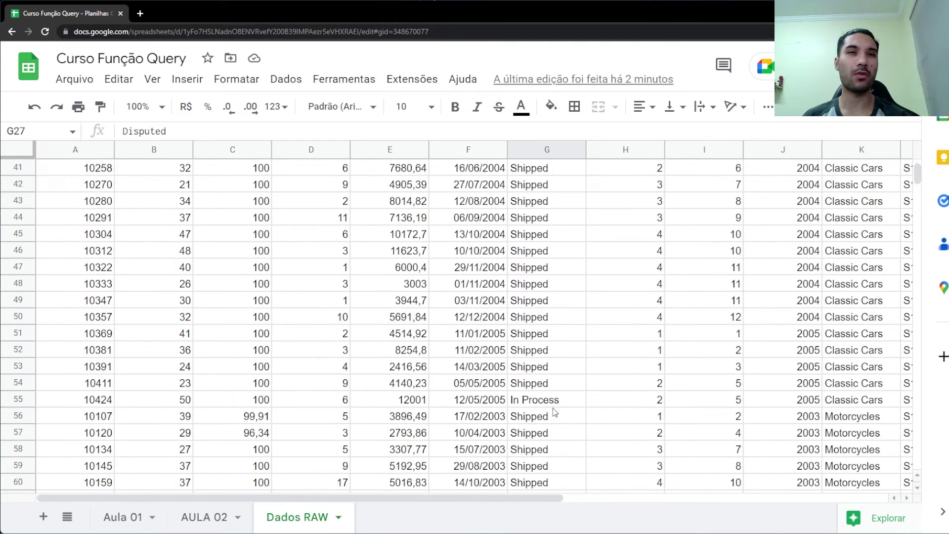
{"action": "left_click", "coordinate": [549, 400]}
{"action": "scroll", "coordinate": [539, 445], "scroll_direction": "up", "scroll_amount": 13}
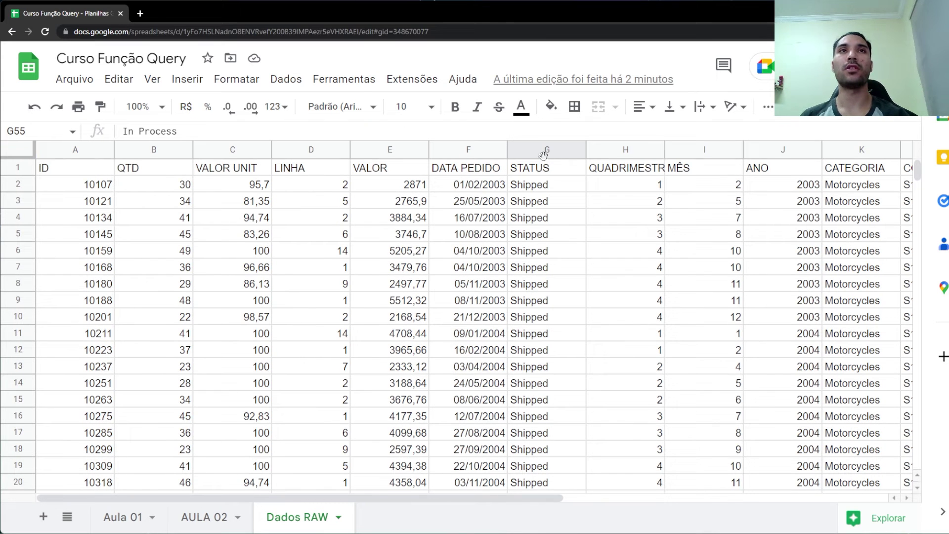
{"action": "left_click", "coordinate": [543, 169]}
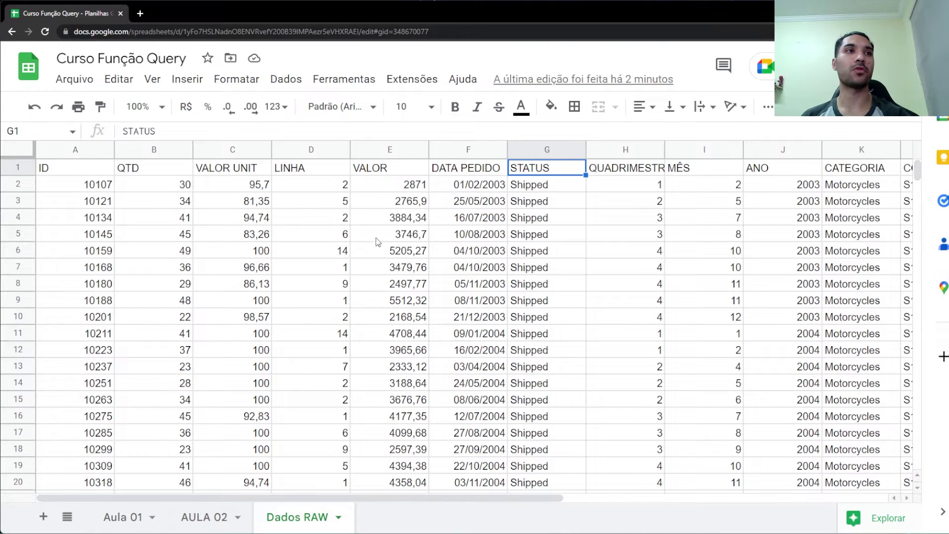
{"action": "left_click_drag", "start_coordinate": [99, 184], "coordinate": [118, 367]}
{"action": "left_click_drag", "start_coordinate": [610, 341], "coordinate": [610, 337]}
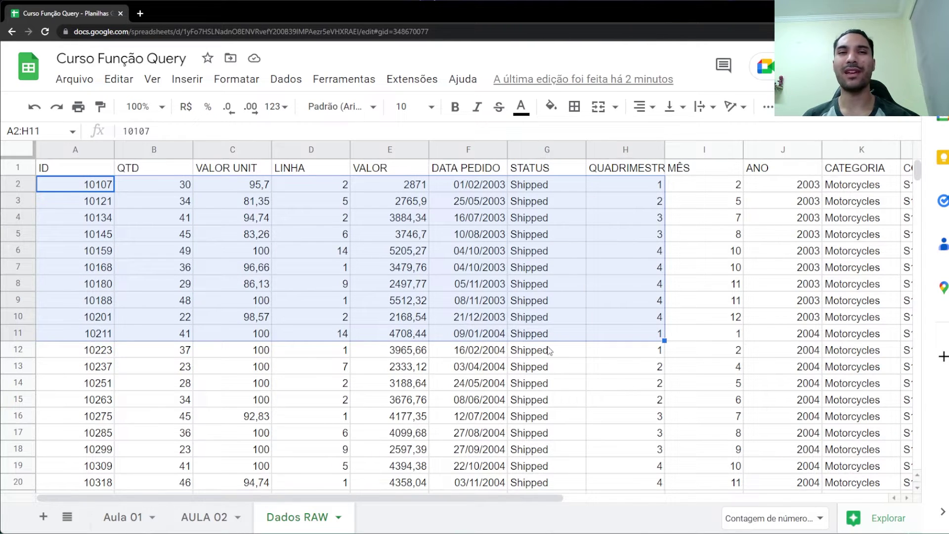
Step: Start a QUERY formula in cell A1 of AULA 02 with columns A:P of Dados RAW as its data range
{"action": "left_click", "coordinate": [203, 519]}
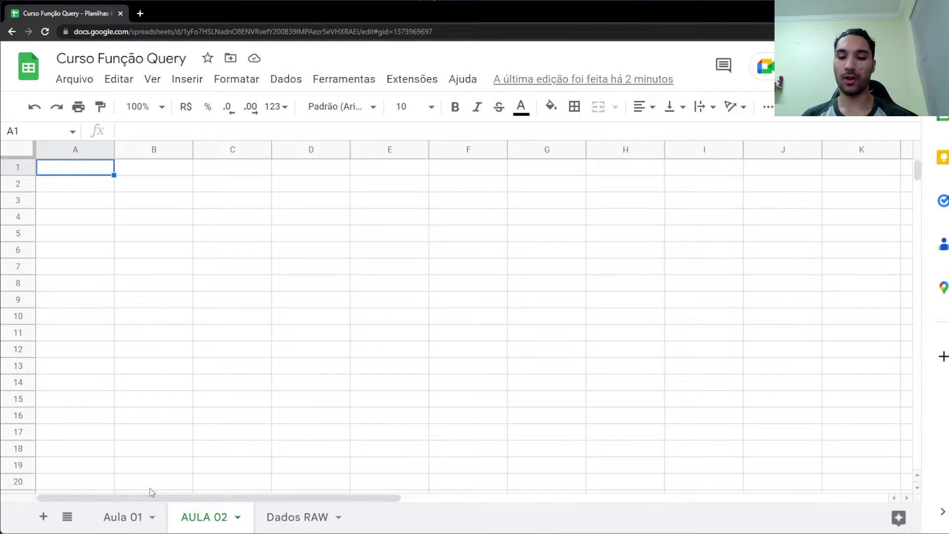
{"action": "type", "text": "=Q"}
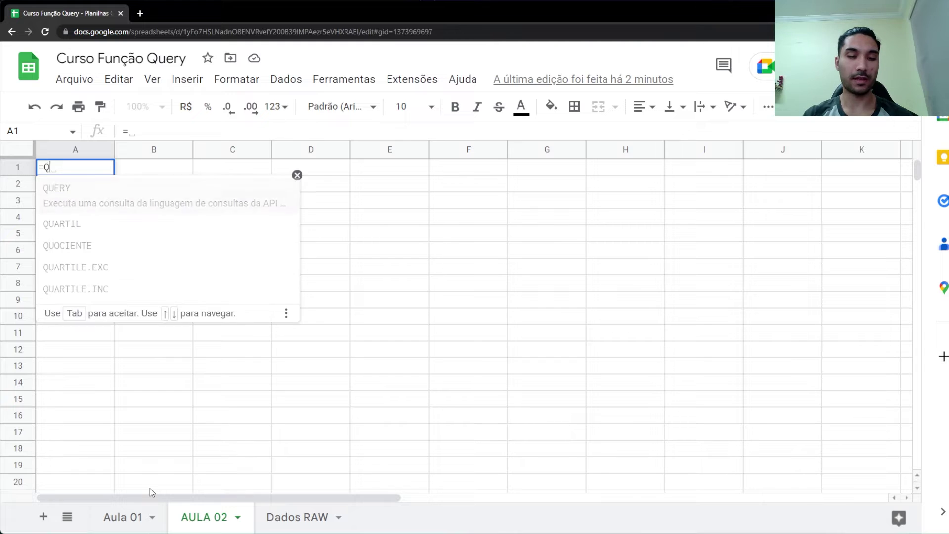
{"action": "type", "text": "UERY"}
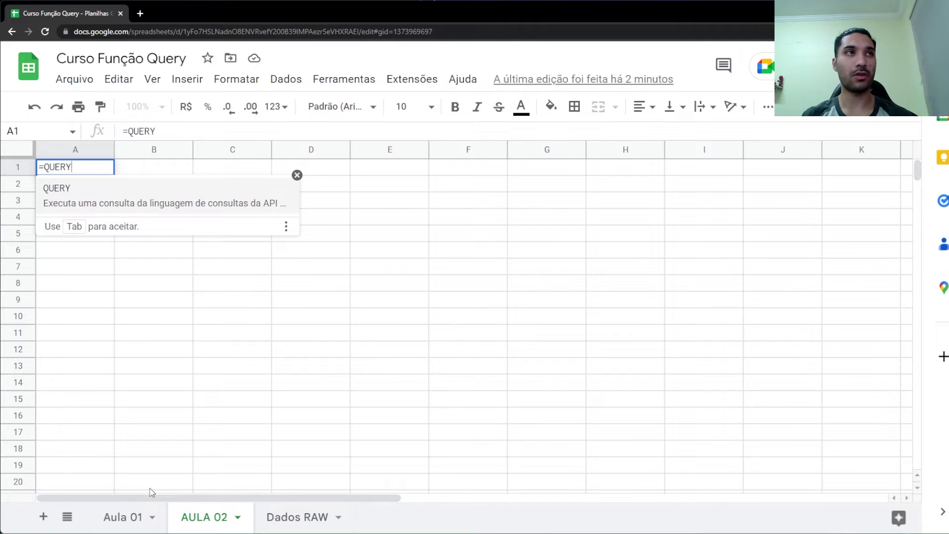
{"action": "type", "text": "("}
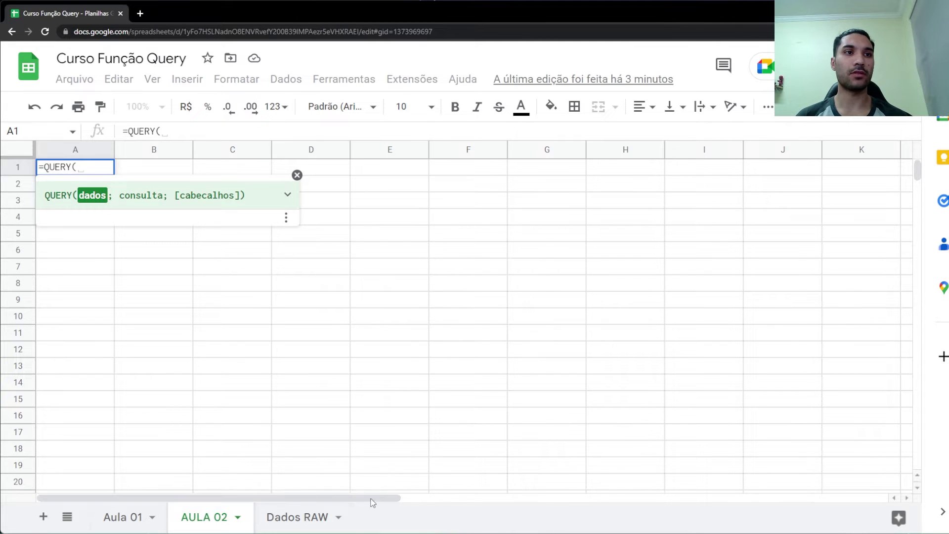
{"action": "left_click", "coordinate": [292, 517]}
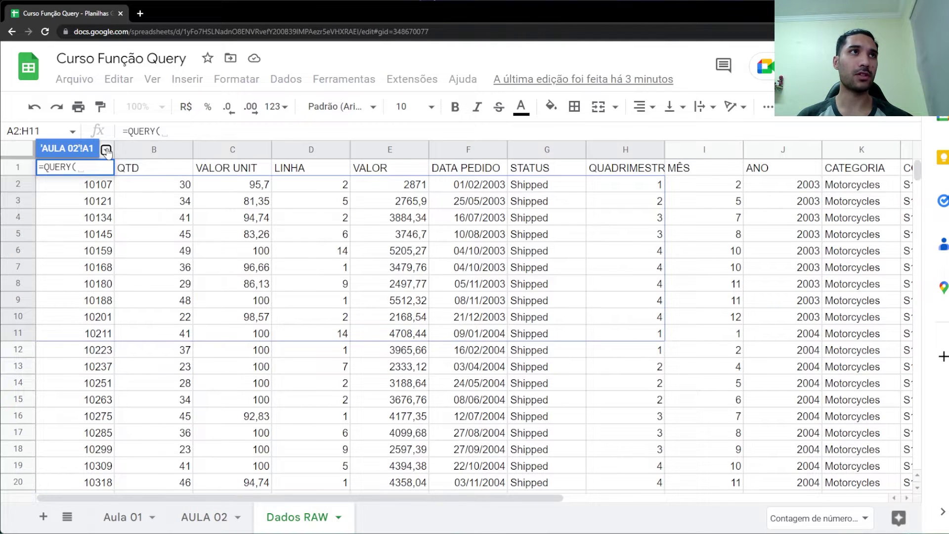
{"action": "left_click", "coordinate": [107, 150]}
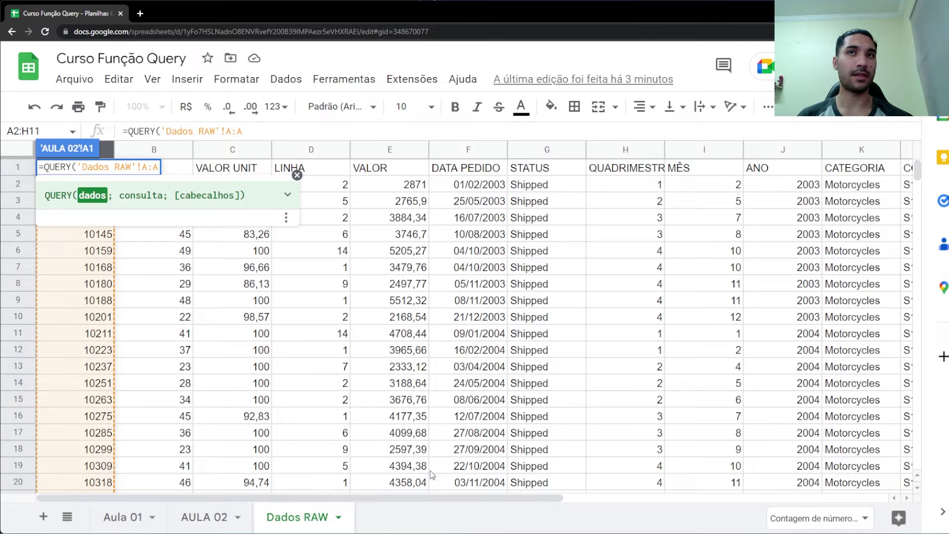
{"action": "left_click_drag", "start_coordinate": [382, 501], "coordinate": [802, 485]}
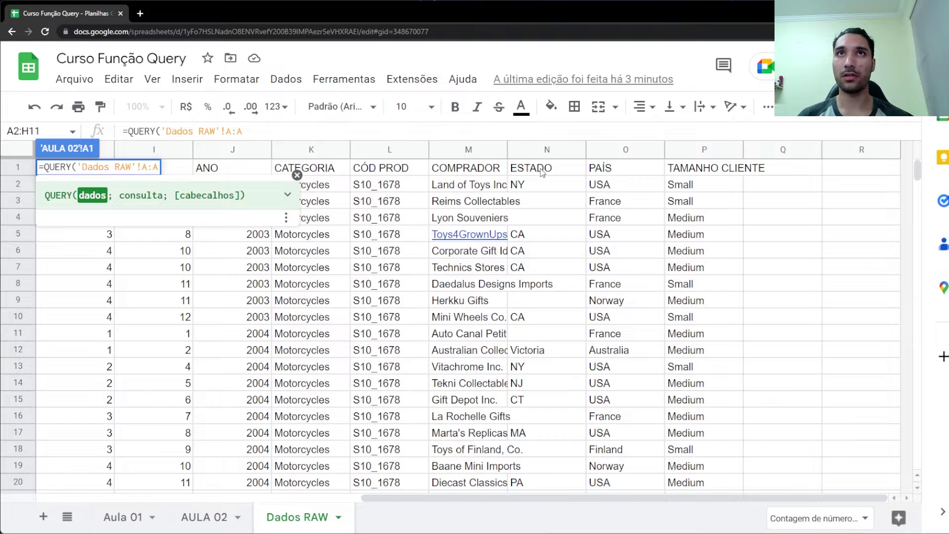
{"action": "left_click", "coordinate": [345, 133]}
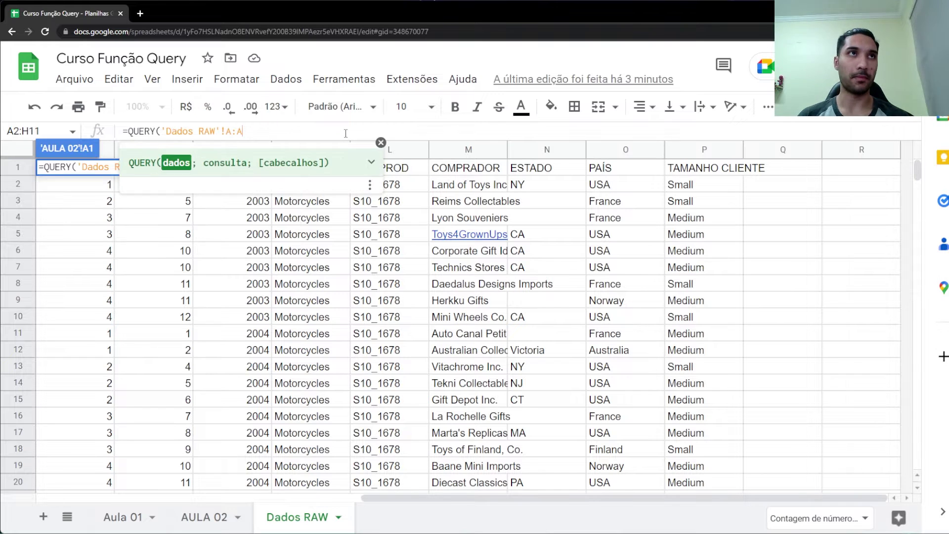
{"action": "key", "text": "BackSpace"}
{"action": "type", "text": "P;"}
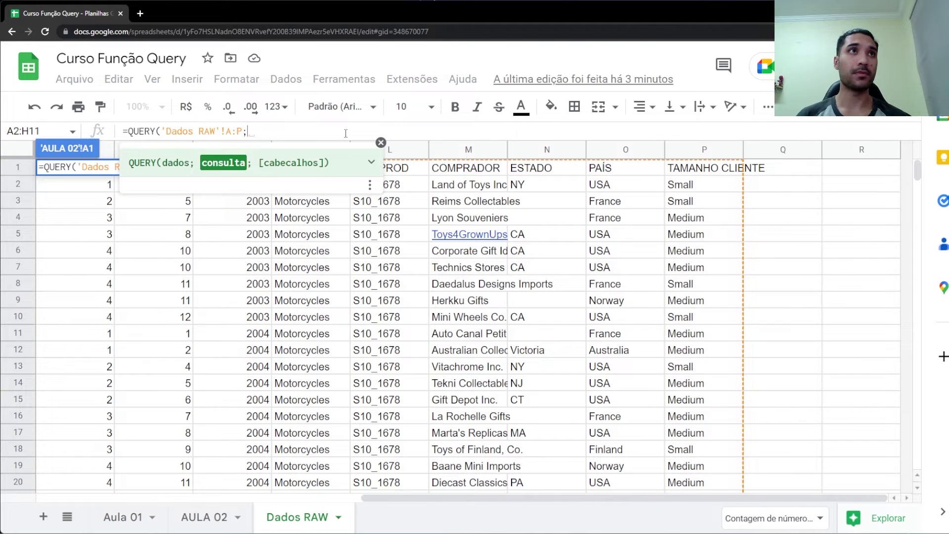
Step: Complete the QUERY formula with the query string "SELECT *" to pull every column, and enter it in the cell
{"action": "left_click", "coordinate": [199, 131]}
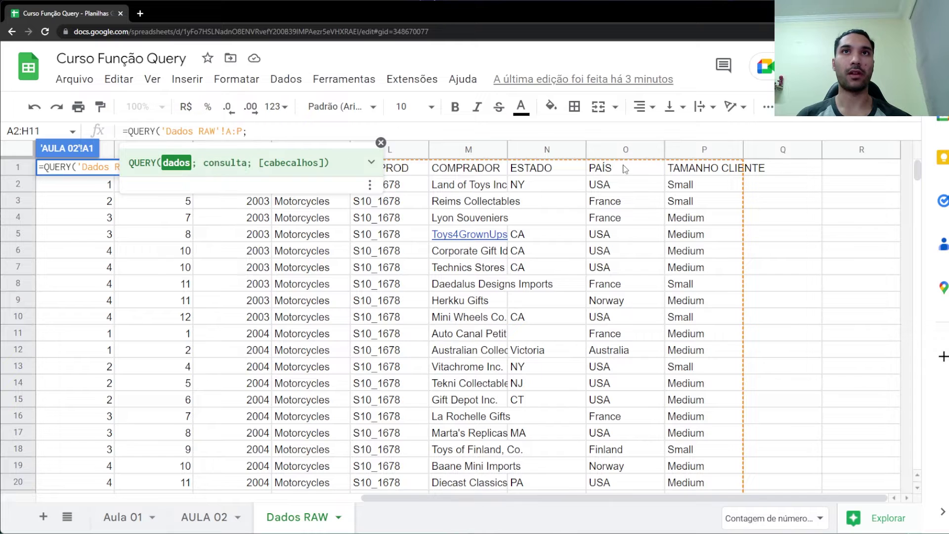
{"action": "left_click_drag", "start_coordinate": [509, 497], "coordinate": [184, 497]}
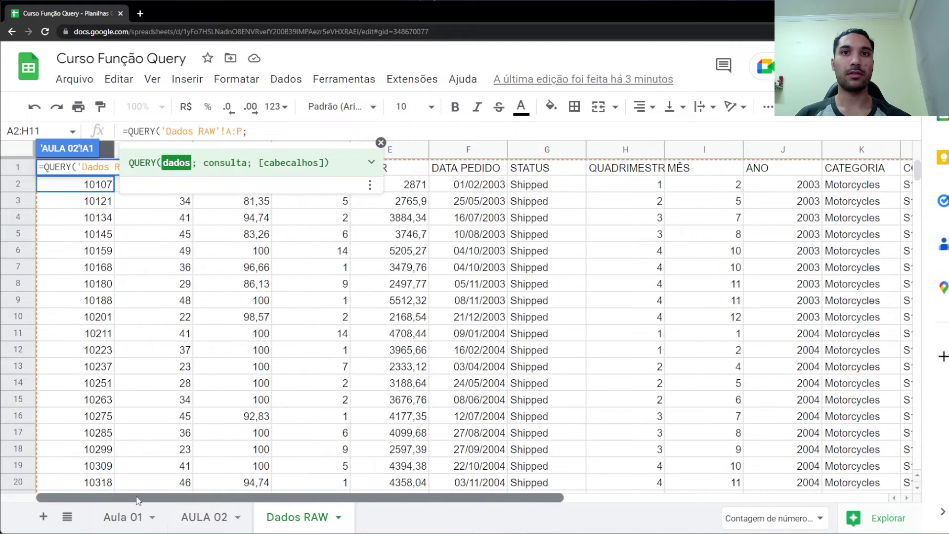
{"action": "key", "text": "End"}
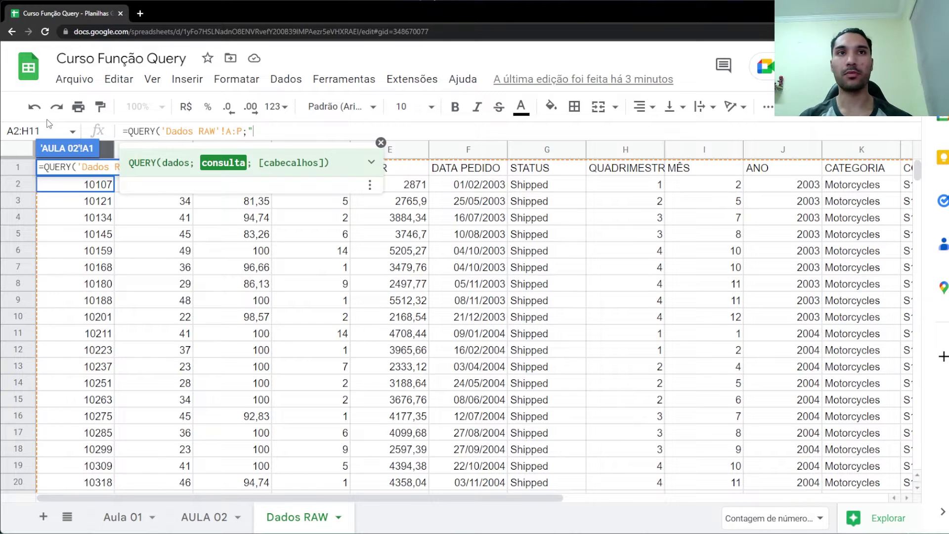
{"action": "type", "text": "SELECT"}
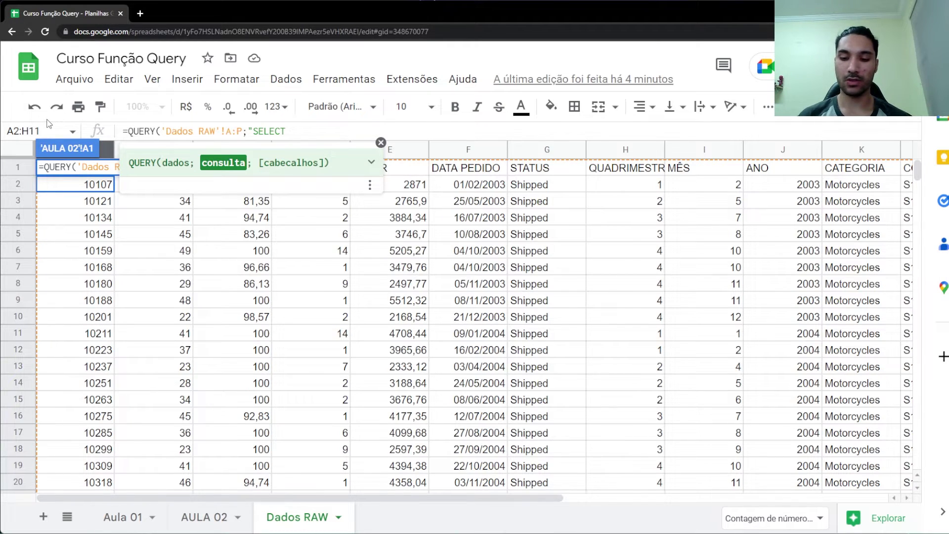
{"action": "type", "text": "*"}
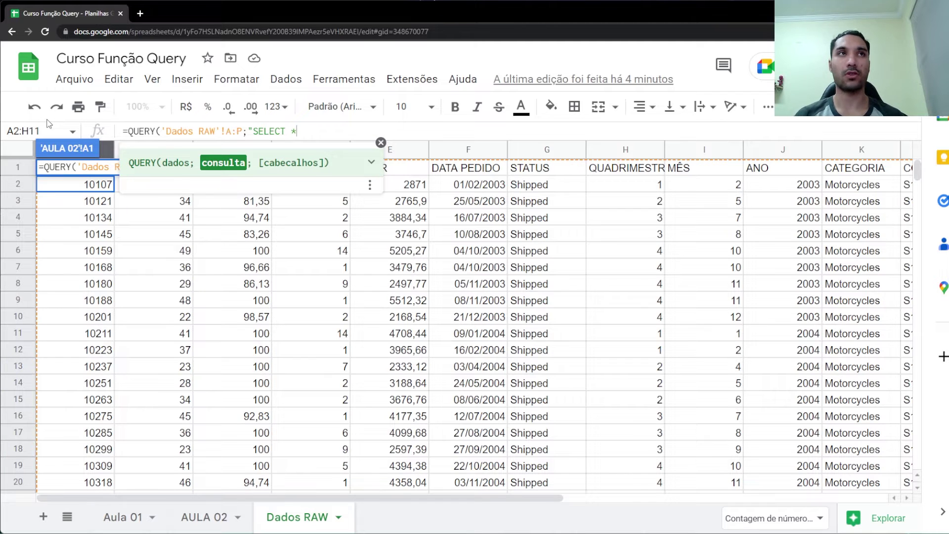
{"action": "type", "text": ")"}
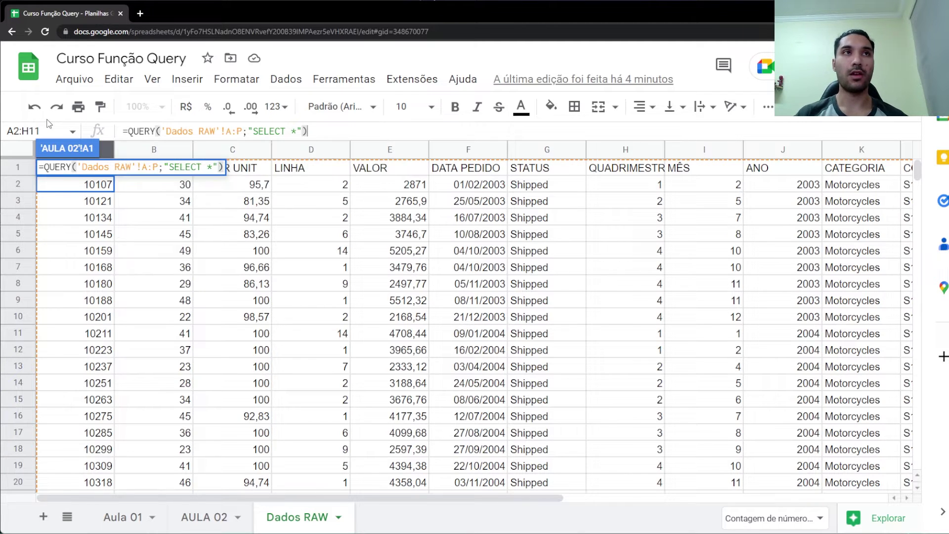
{"action": "key", "text": "Return"}
{"action": "mouse_move", "coordinate": [87, 176]}
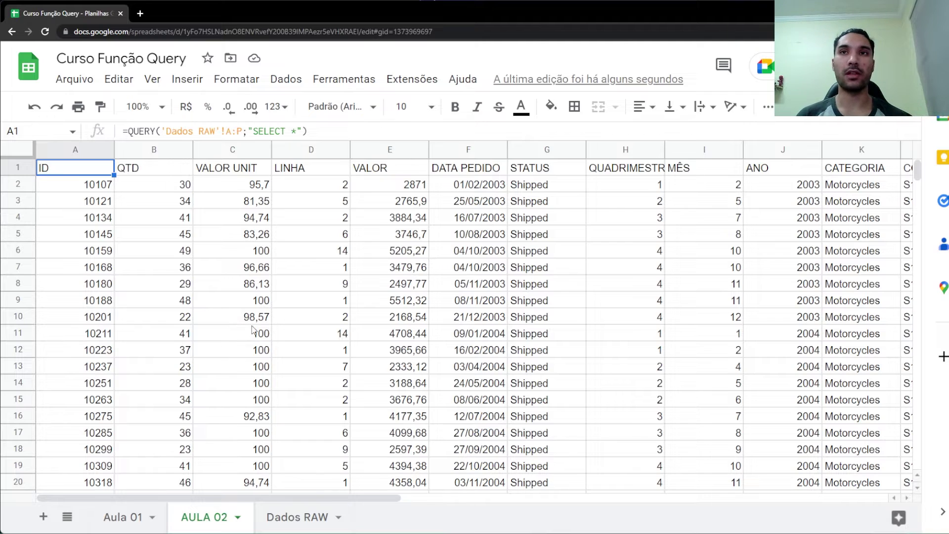
Step: Compare the query output on AULA 02 with the Dados RAW sheet, highlighting the STATUS cells G3:G9 in the output
{"action": "left_click", "coordinate": [292, 517]}
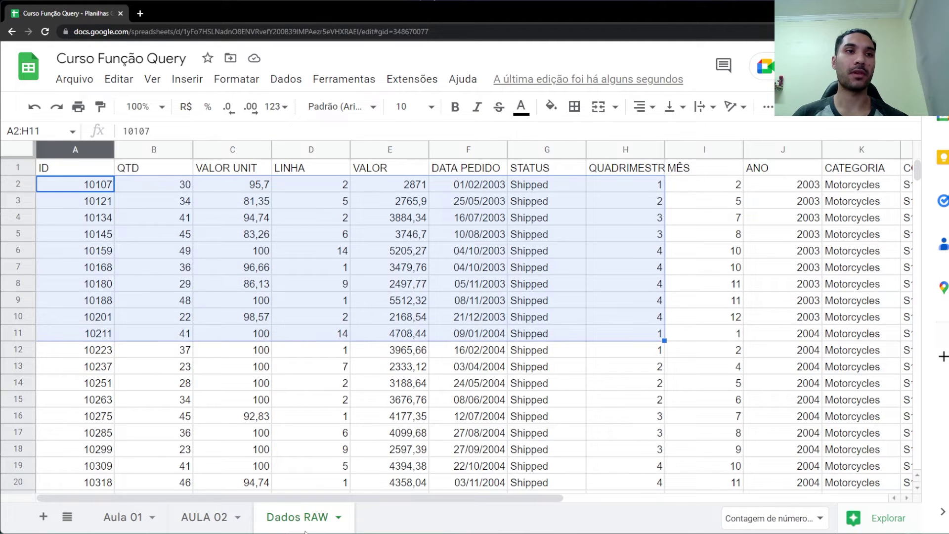
{"action": "left_click", "coordinate": [217, 517]}
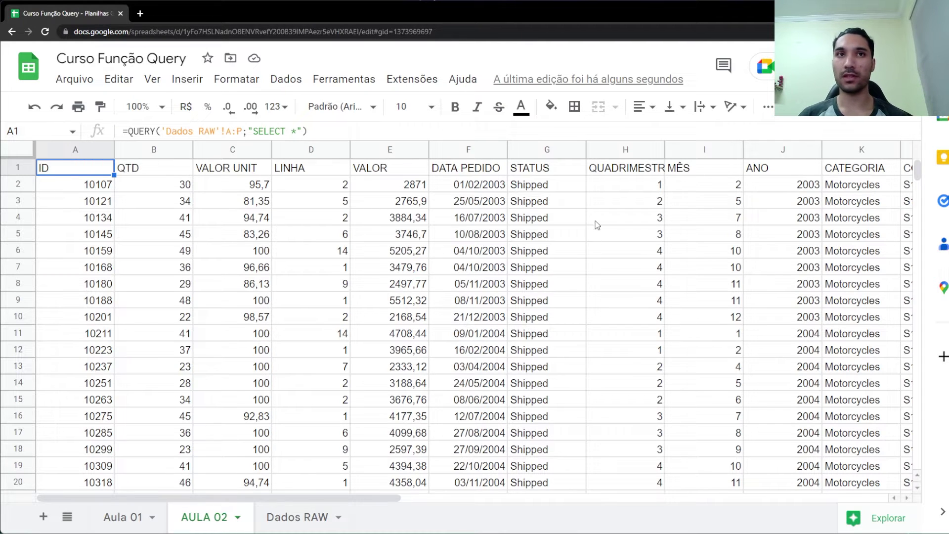
{"action": "left_click", "coordinate": [582, 207]}
{"action": "left_click_drag", "start_coordinate": [578, 208], "coordinate": [575, 301]}
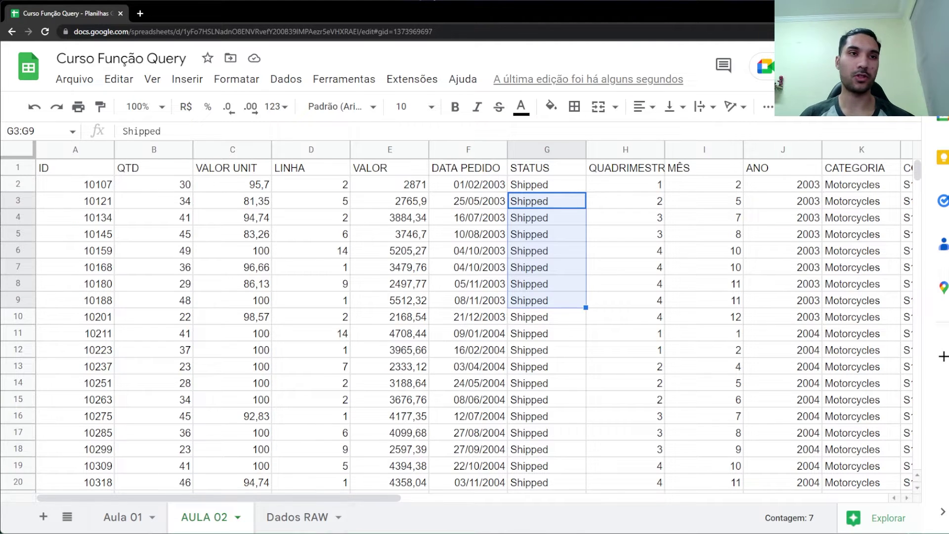
{"action": "left_click", "coordinate": [317, 523]}
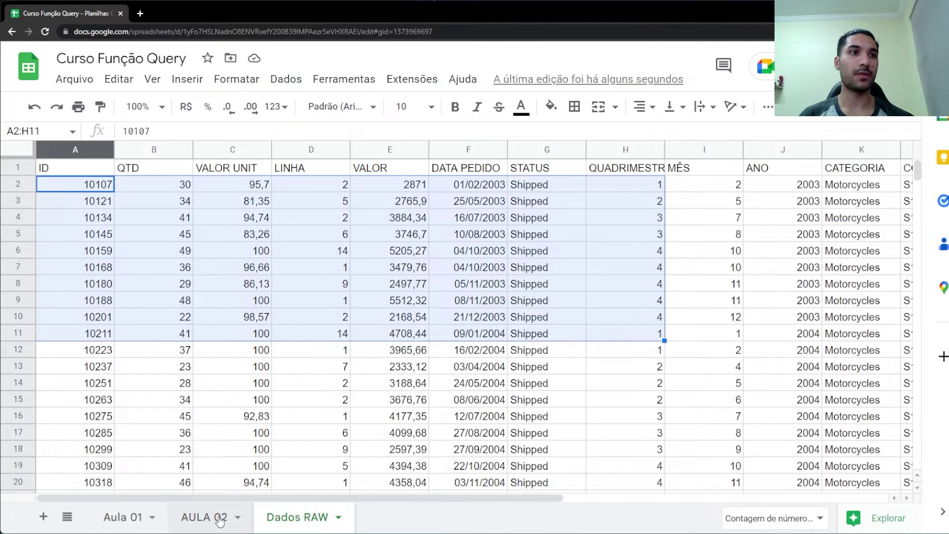
{"action": "left_click", "coordinate": [204, 516]}
Step: Add the WHERE keyword after SELECT * inside the query string of the formula in A1
{"action": "left_click", "coordinate": [100, 173]}
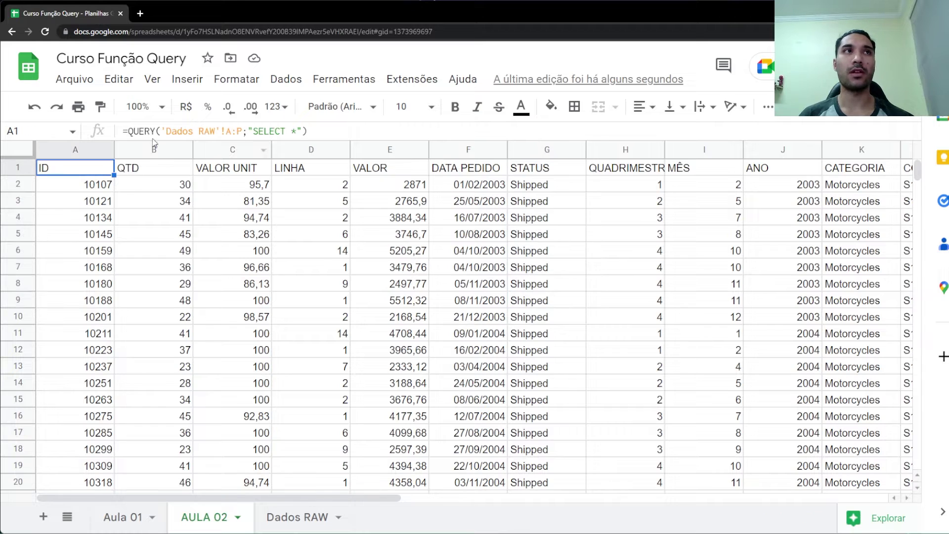
{"action": "left_click", "coordinate": [297, 131]}
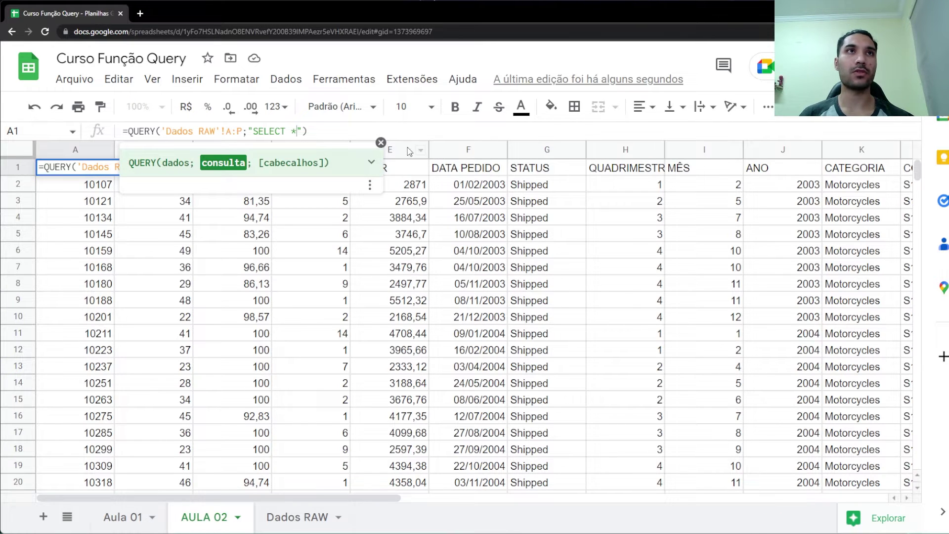
{"action": "left_click", "coordinate": [381, 142]}
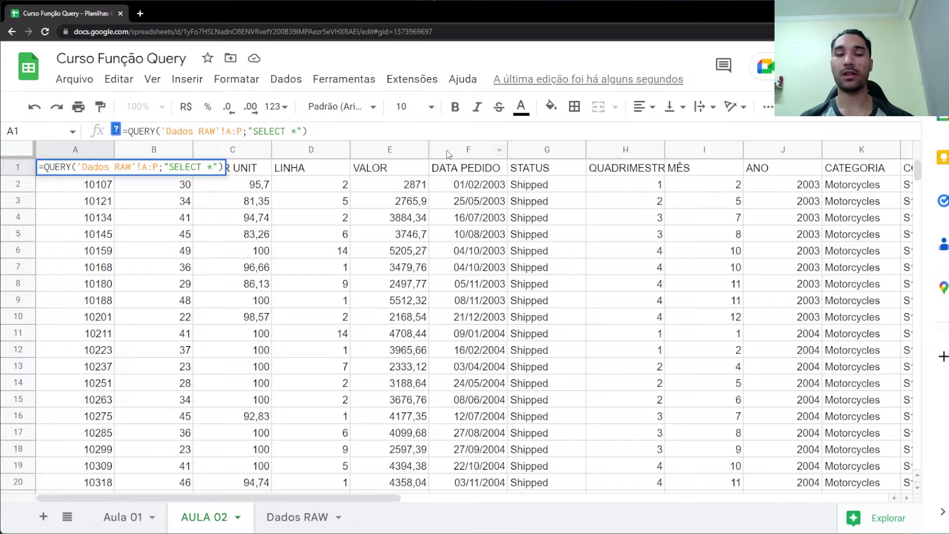
{"action": "type", "text": "WHERE"}
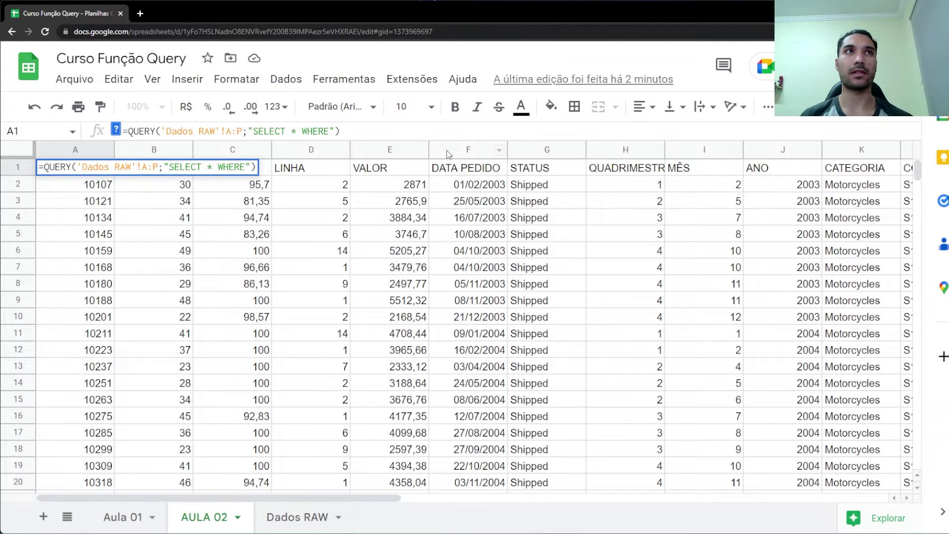
{"action": "left_click_drag", "start_coordinate": [247, 131], "coordinate": [297, 131]}
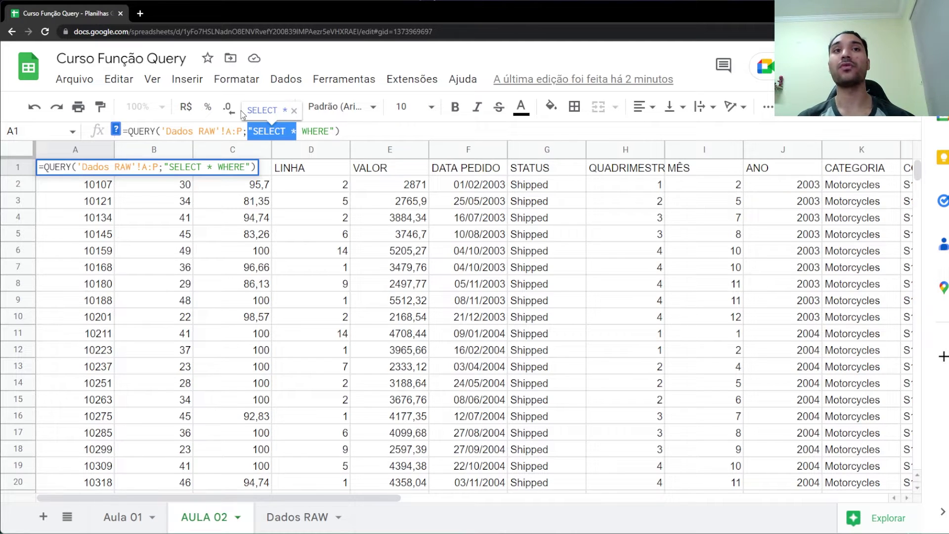
{"action": "left_click", "coordinate": [335, 134]}
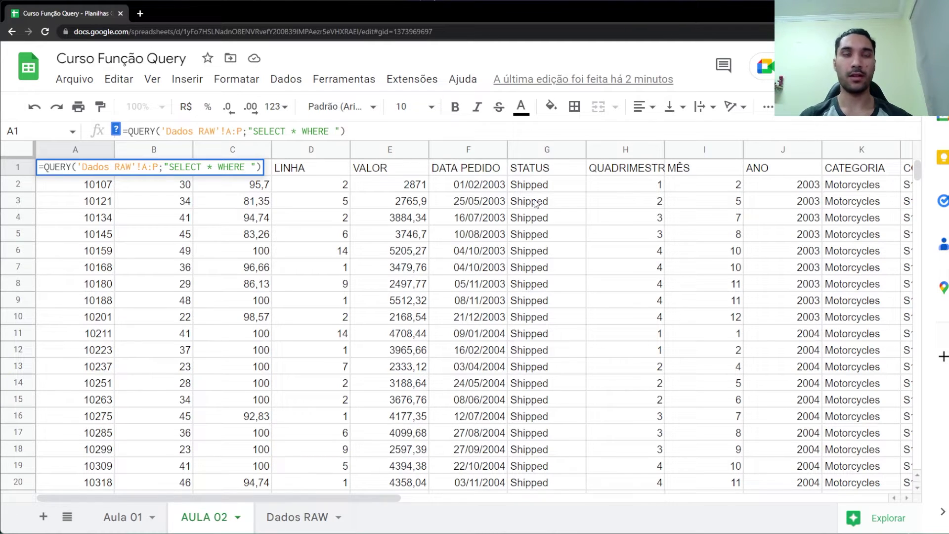
Step: Finish the WHERE clause with the condition G = 'Shipped' and apply the formula
{"action": "type", "text": "G"}
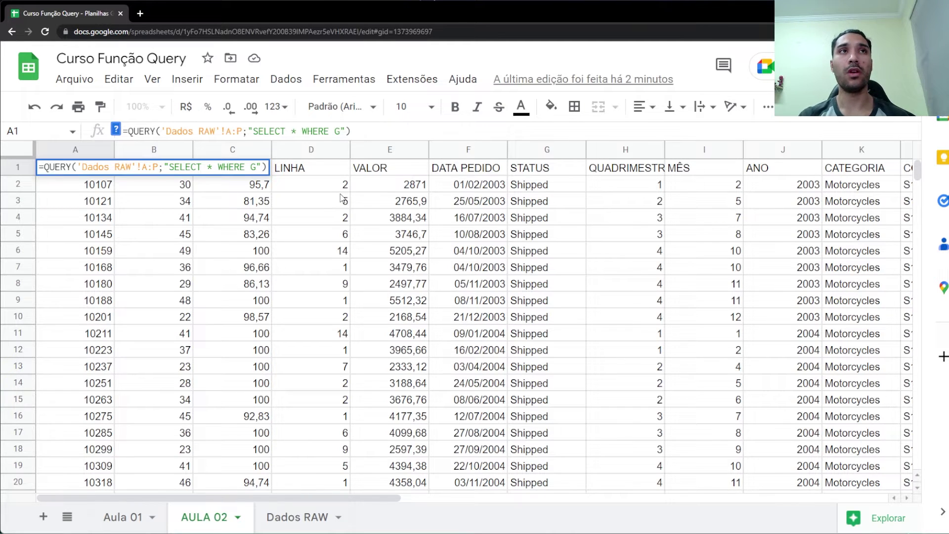
{"action": "type", "text": "="}
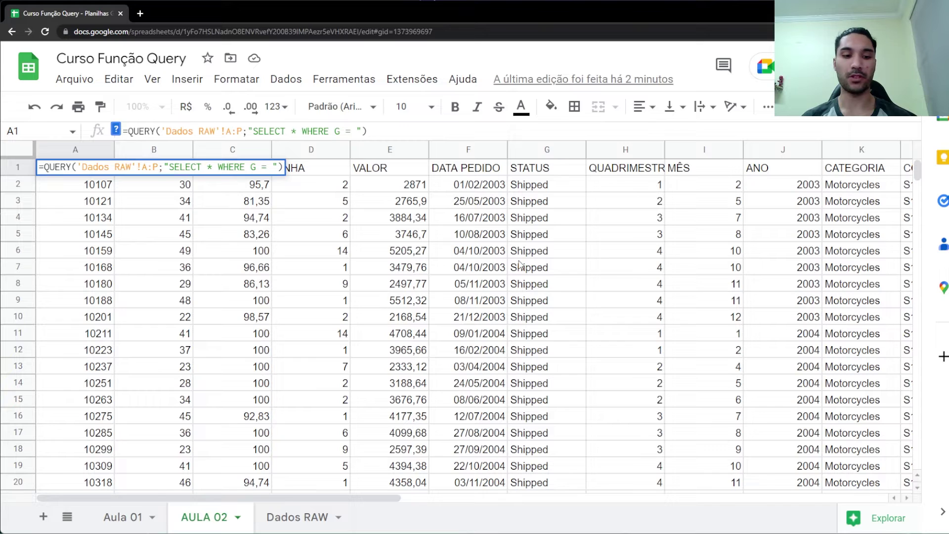
{"action": "type", "text": "''"}
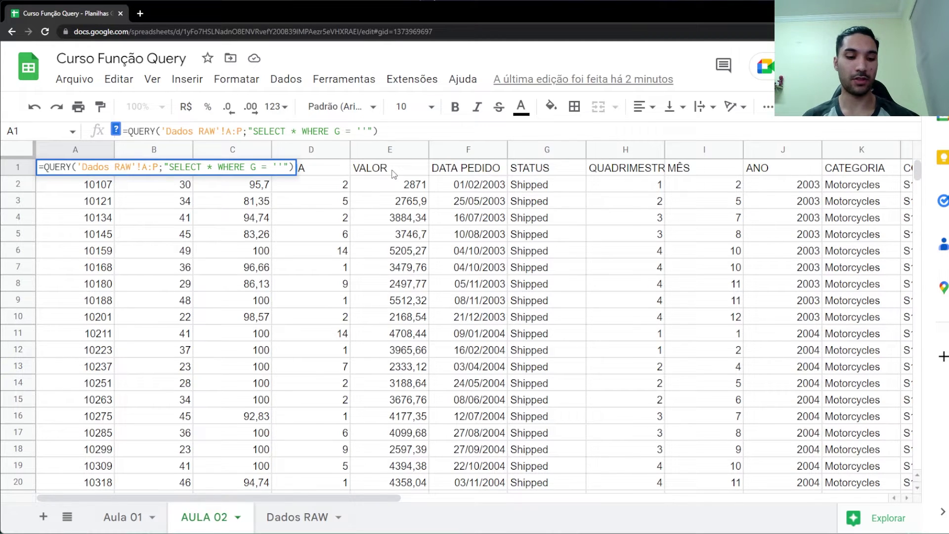
{"action": "type", "text": "Shi"}
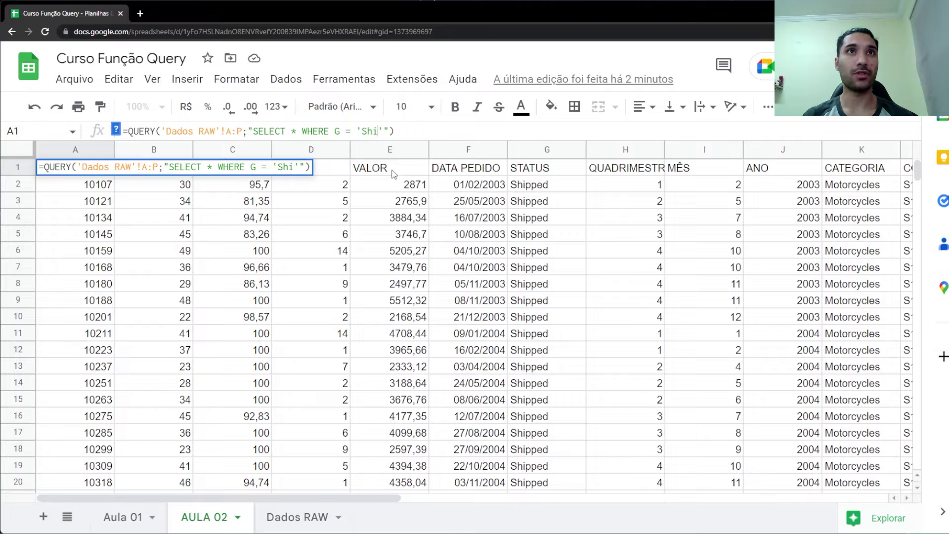
{"action": "type", "text": "pped"}
{"action": "key", "text": "Return"}
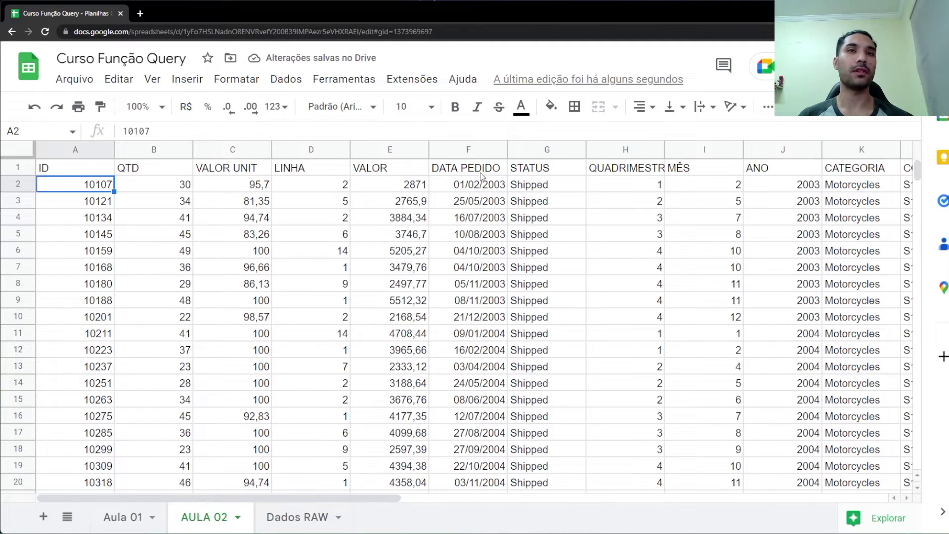
Step: Check the filtered rows on AULA 02, then undo the WHERE filter in the formula of A1
{"action": "scroll", "coordinate": [878, 190], "scroll_direction": "down", "scroll_amount": 9}
{"action": "mouse_move", "coordinate": [916, 174]}
{"action": "left_mouse_down"}
{"action": "mouse_move", "coordinate": [920, 394]}
{"action": "mouse_move", "coordinate": [917, 168]}
{"action": "left_mouse_up"}
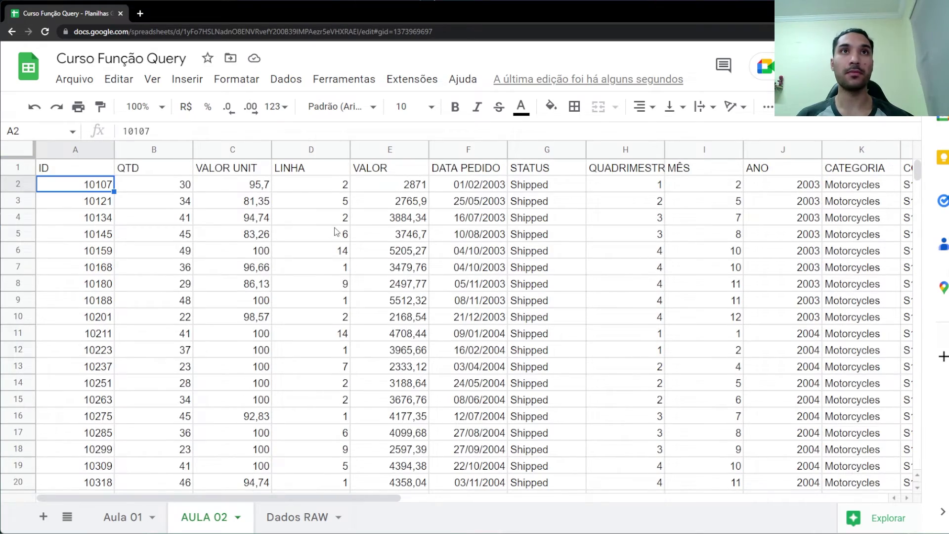
{"action": "key", "text": "Up"}
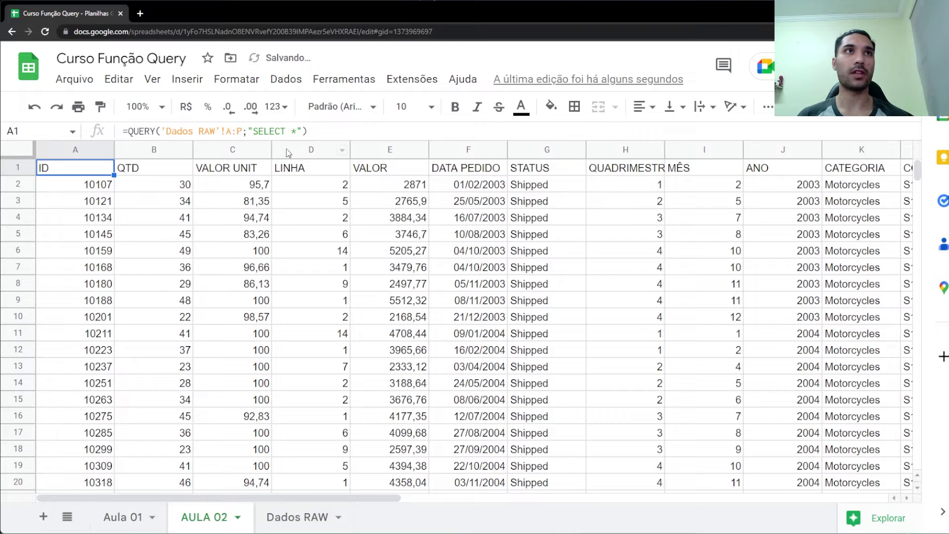
Step: Look through the STATUS column of the unfiltered query output for orders with statuses other than Shipped
{"action": "left_click_drag", "start_coordinate": [919, 178], "coordinate": [918, 197]}
{"action": "left_click", "coordinate": [552, 256]}
{"action": "scroll", "coordinate": [610, 330], "scroll_direction": "down", "scroll_amount": 5}
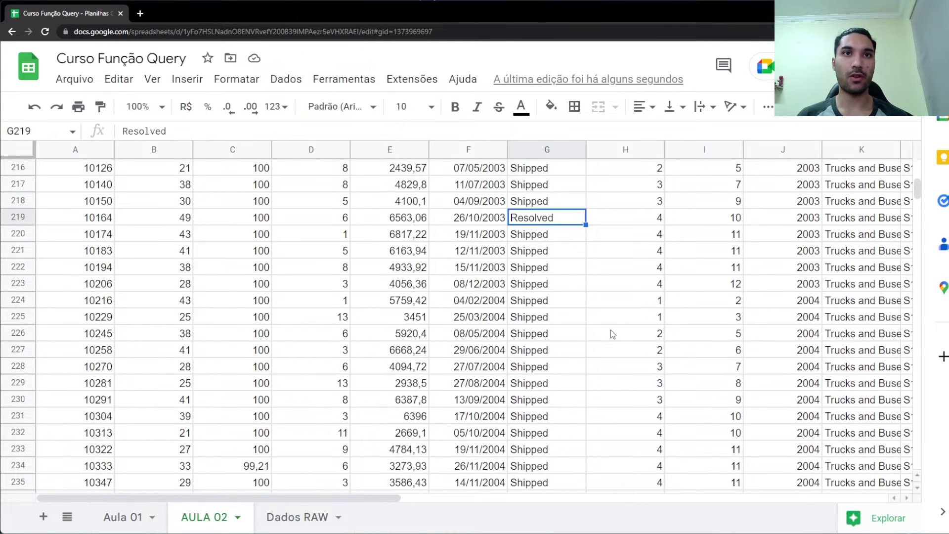
{"action": "left_click", "coordinate": [552, 367]}
{"action": "scroll", "coordinate": [612, 333], "scroll_direction": "down", "scroll_amount": 10}
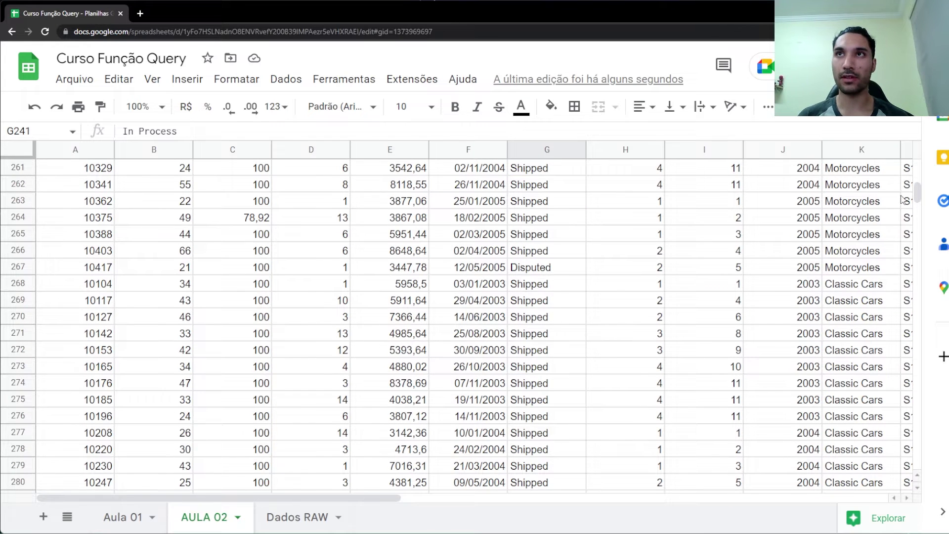
Step: Restore the WHERE G = 'Shipped' filter in the formula of A1 and look through the filtered rows
{"action": "left_click_drag", "start_coordinate": [918, 193], "coordinate": [916, 141]}
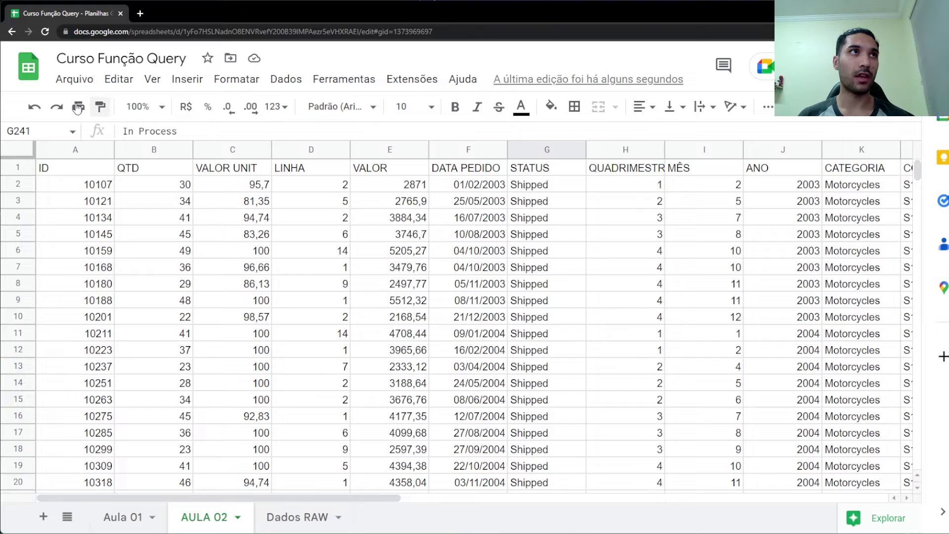
{"action": "left_click", "coordinate": [34, 106]}
{"action": "scroll", "coordinate": [562, 321], "scroll_direction": "down", "scroll_amount": 6}
{"action": "scroll", "coordinate": [562, 321], "scroll_direction": "down", "scroll_amount": 10}
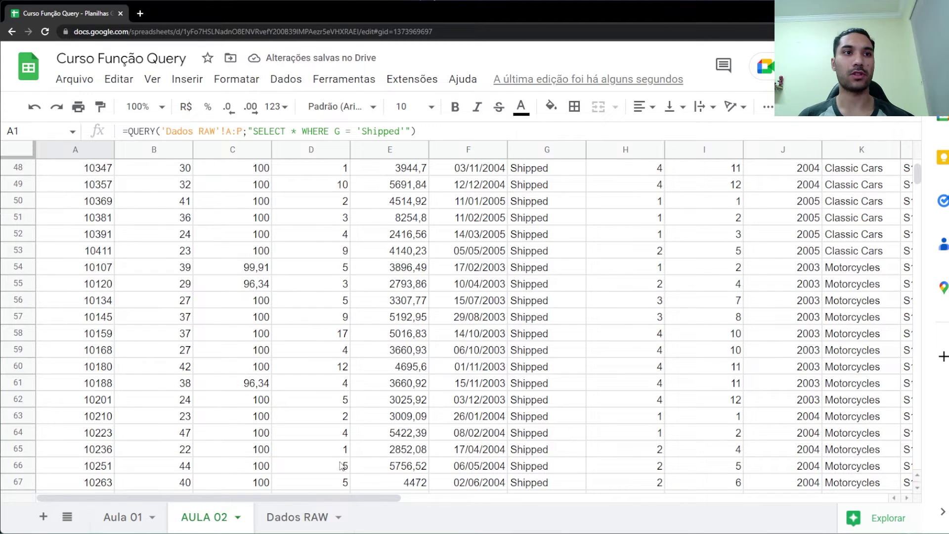
Step: Copy the status Disputed from cell G27 of the Dados RAW sheet, returning to cell A1 on AULA 02
{"action": "left_click", "coordinate": [306, 514]}
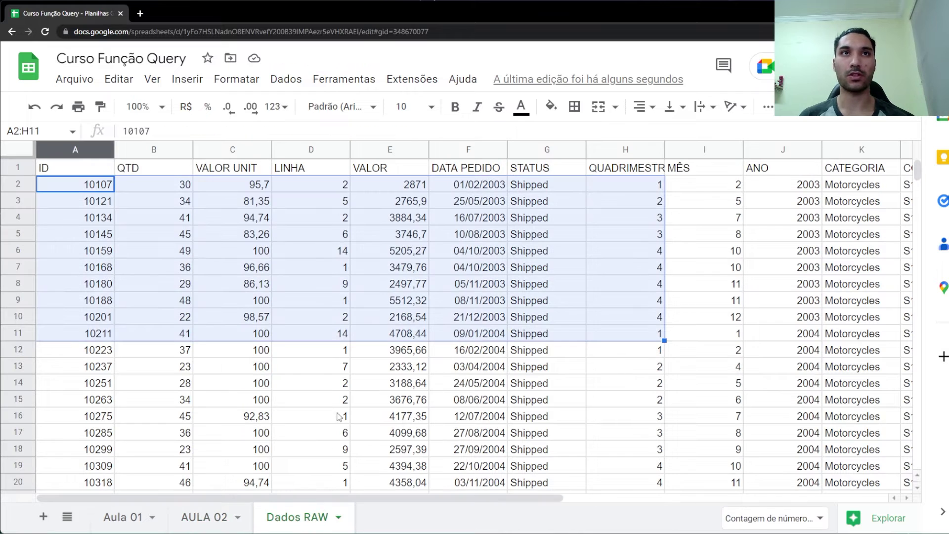
{"action": "left_click", "coordinate": [519, 301]}
{"action": "scroll", "coordinate": [531, 349], "scroll_direction": "down", "scroll_amount": 8}
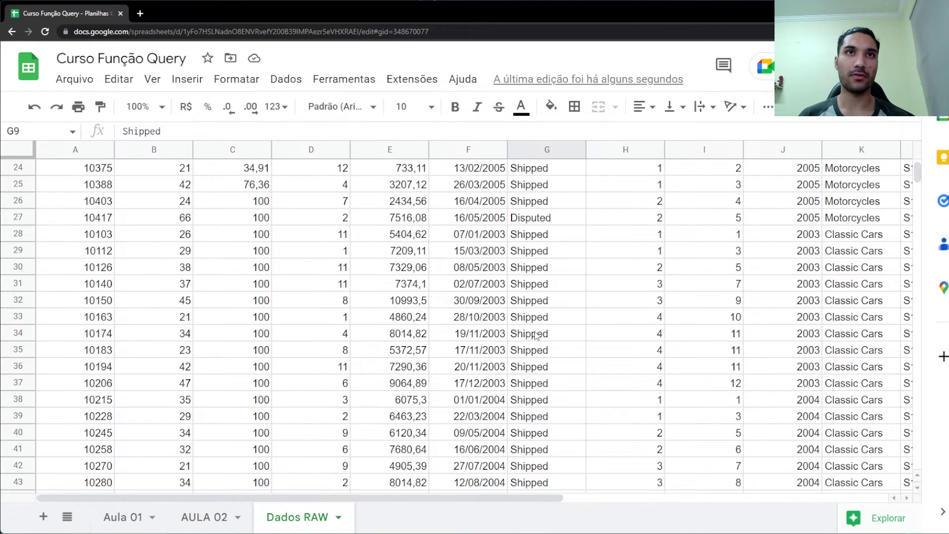
{"action": "left_click", "coordinate": [540, 222]}
{"action": "key", "text": "ctrl+c"}
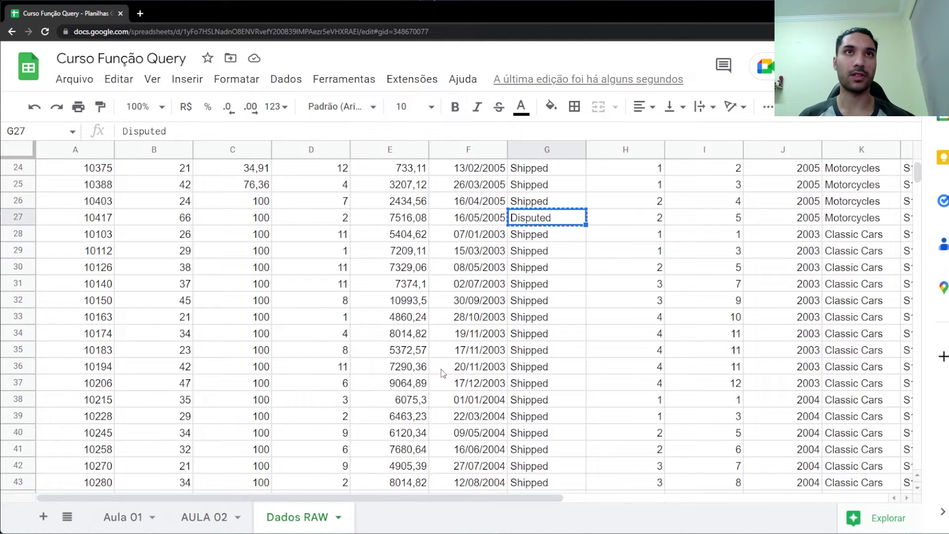
{"action": "left_click", "coordinate": [226, 513]}
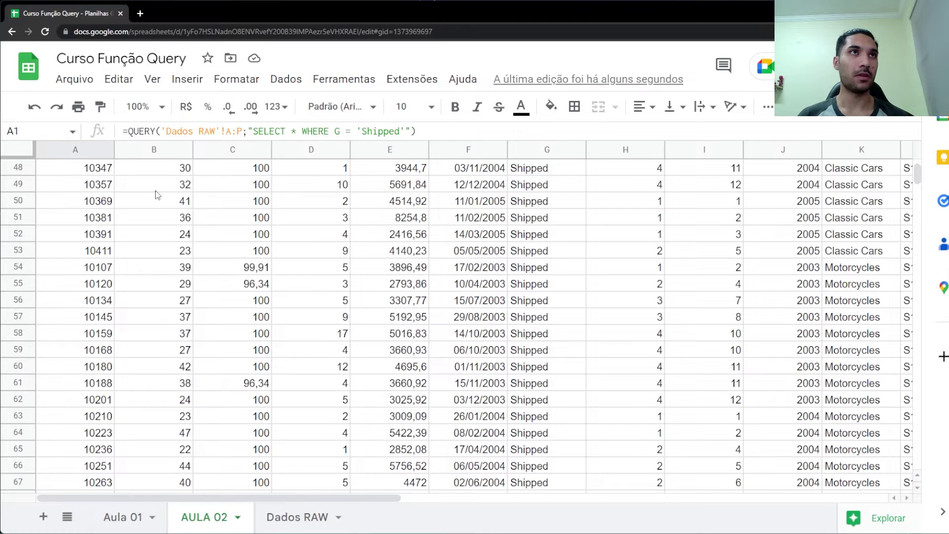
{"action": "left_click", "coordinate": [93, 197]}
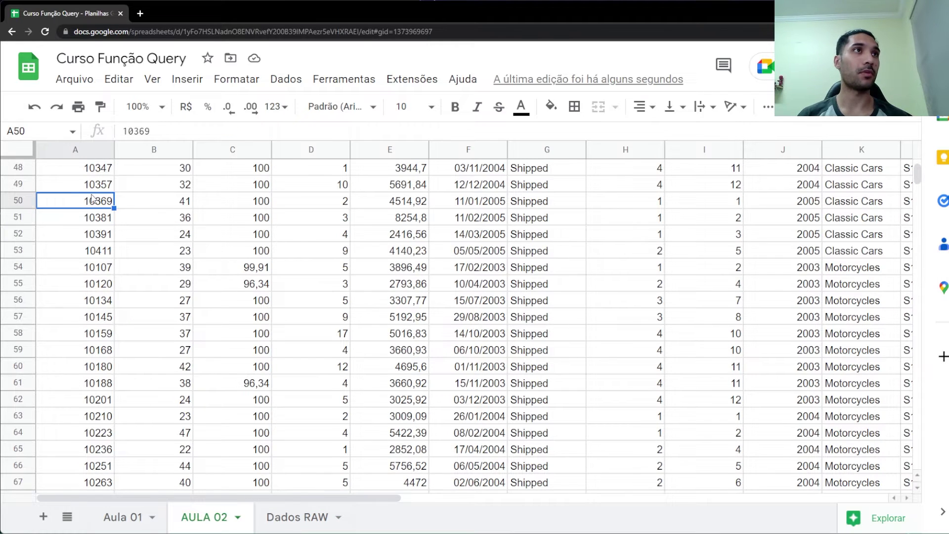
{"action": "key", "text": "ctrl+Up"}
{"action": "double_click", "coordinate": [378, 129]}
{"action": "type", "text": "Disputed"}
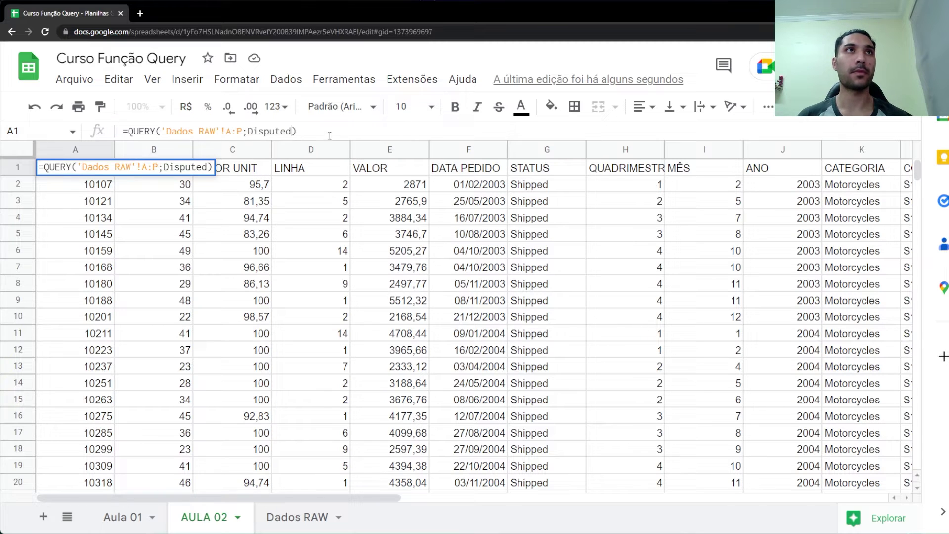
{"action": "key", "text": "Escape"}
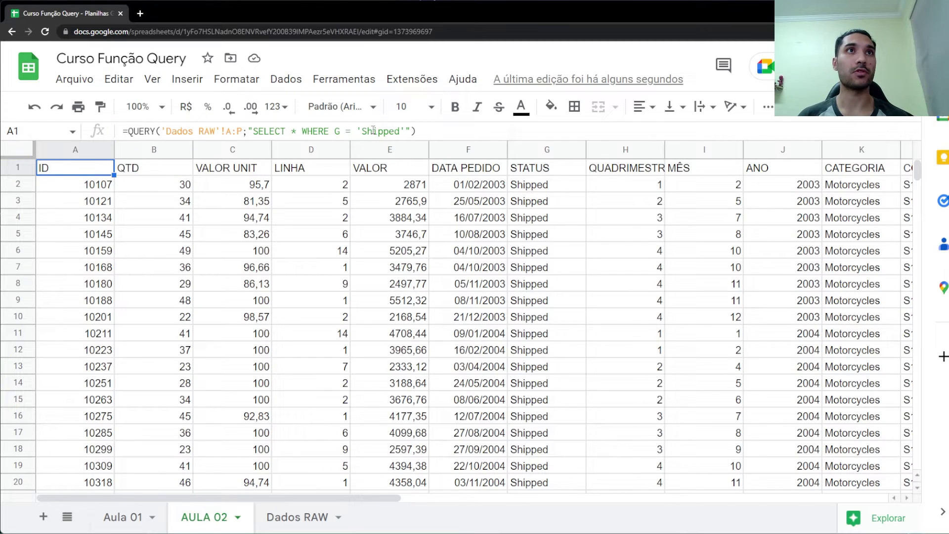
Step: Replace Shipped with Disputed in the WHERE condition, apply the formula and check the STATUS column of the output
{"action": "left_click_drag", "start_coordinate": [361, 131], "coordinate": [403, 131]}
{"action": "type", "text": "Disputed"}
{"action": "key", "text": "Return"}
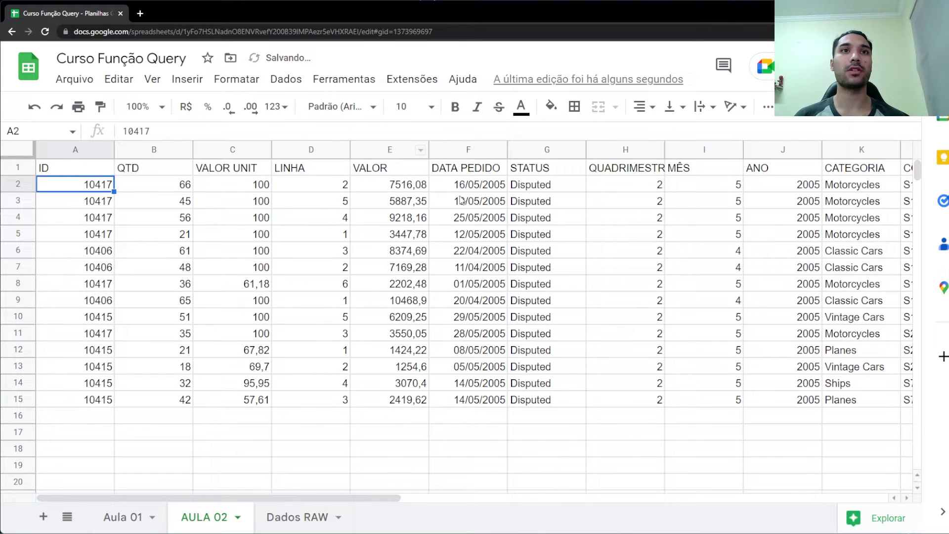
{"action": "left_click_drag", "start_coordinate": [534, 170], "coordinate": [534, 400]}
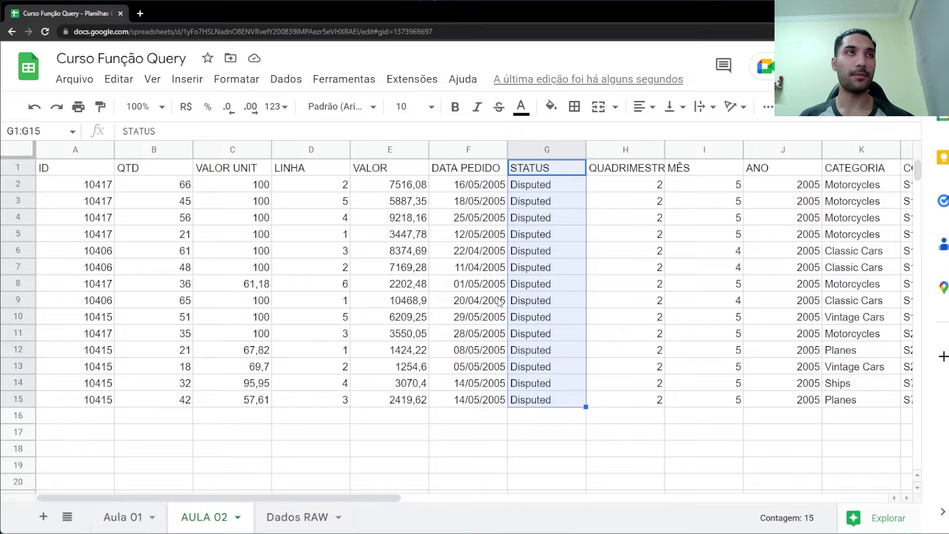
Step: Change the status in the WHERE condition of A1 to lowercase 'disputed' and apply the formula
{"action": "left_click", "coordinate": [105, 171]}
{"action": "left_click_drag", "start_coordinate": [367, 131], "coordinate": [399, 176]}
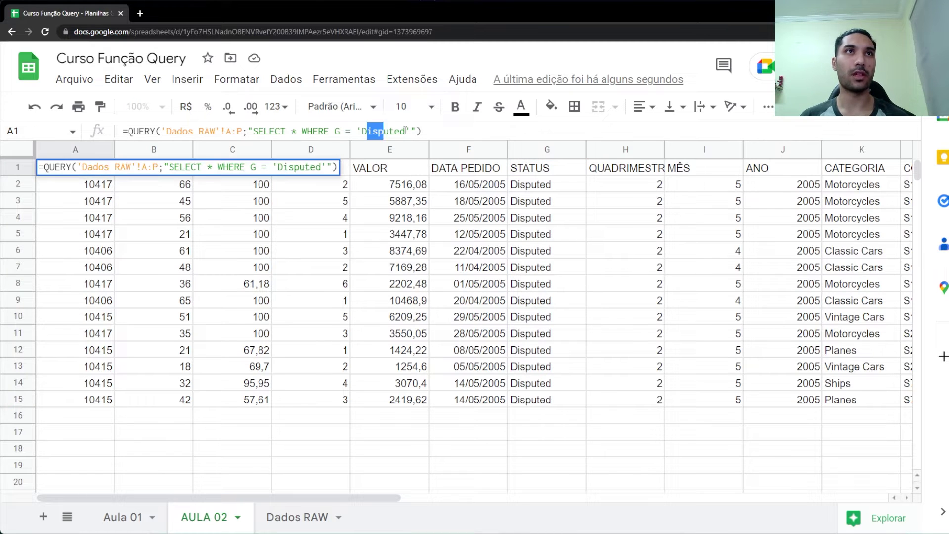
{"action": "left_click", "coordinate": [382, 131]}
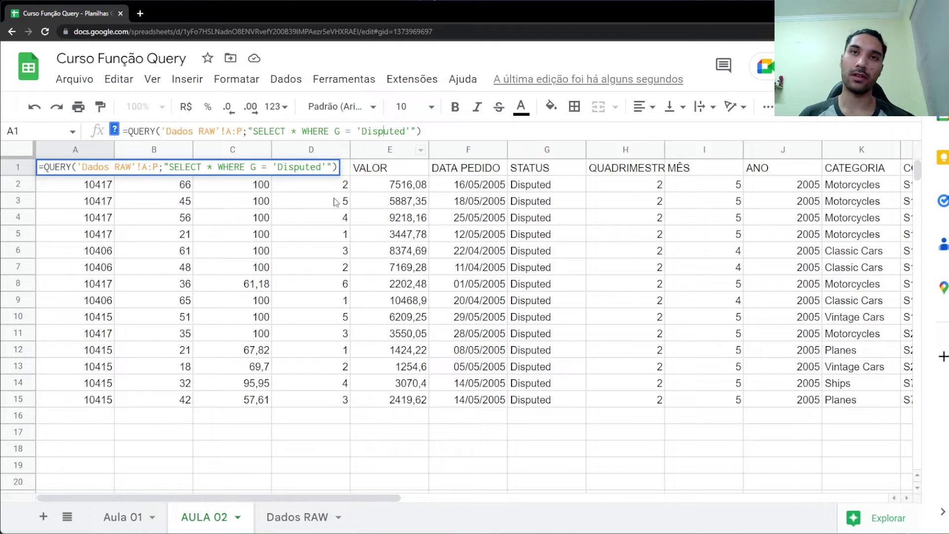
{"action": "left_click", "coordinate": [366, 132]}
{"action": "key", "text": "BackSpace"}
{"action": "type", "text": "d"}
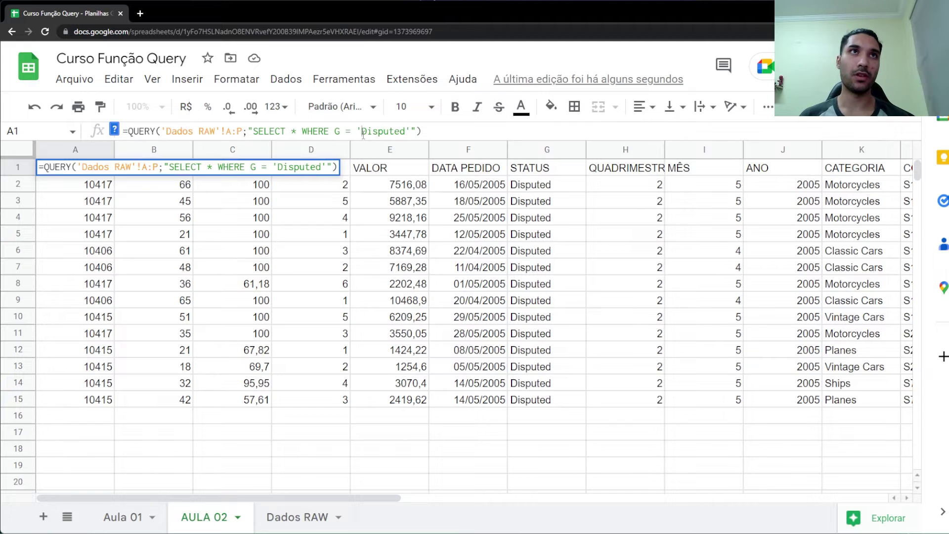
{"action": "key", "text": "Return"}
{"action": "key", "text": "Up"}
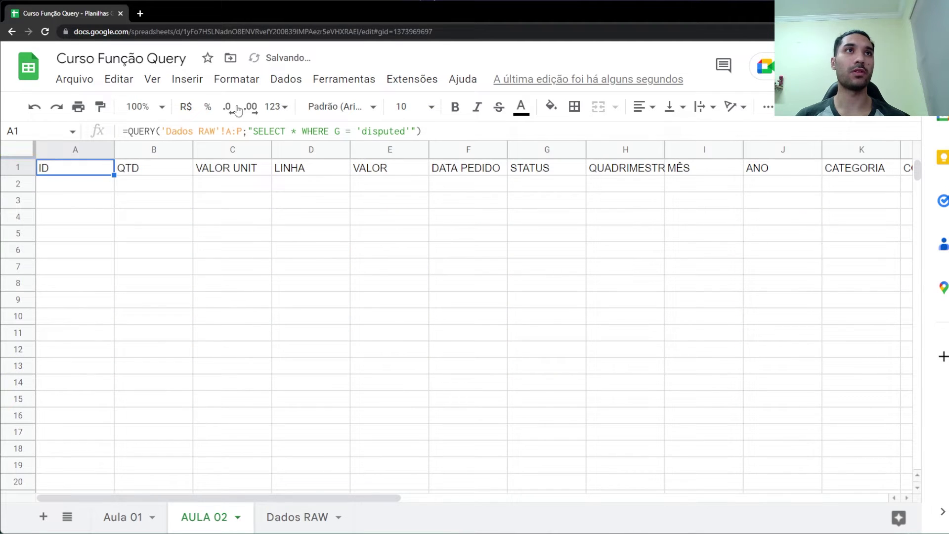
Step: Set the status in the WHERE condition to 'Shipped', apply the formula and select the STATUS values in G3:G17
{"action": "left_click_drag", "start_coordinate": [360, 132], "coordinate": [410, 133]}
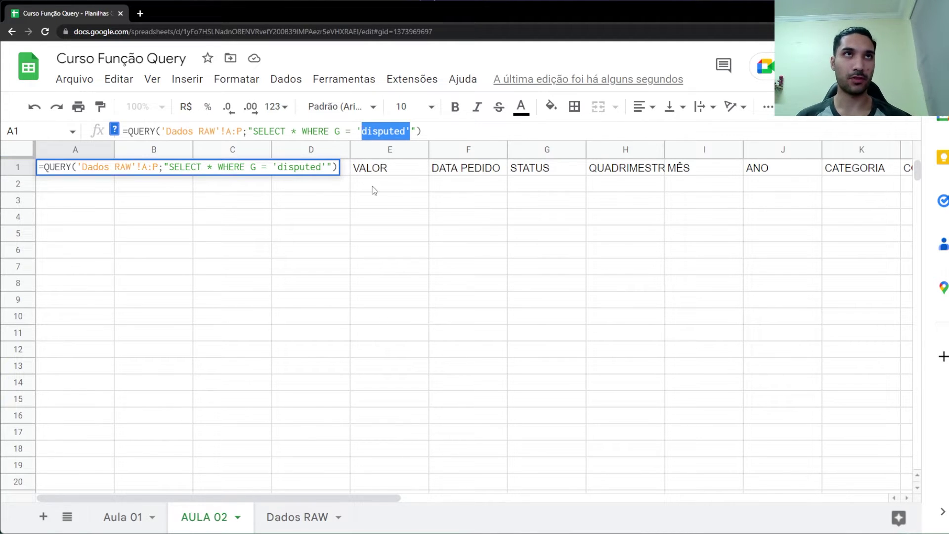
{"action": "left_click", "coordinate": [366, 131]}
{"action": "key", "text": "BackSpace"}
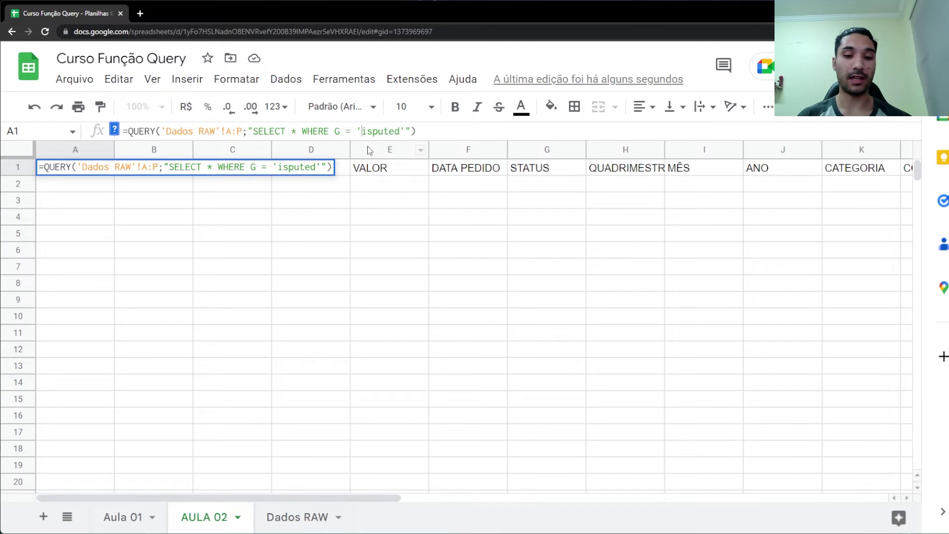
{"action": "key", "text": "shift+Right"}
{"action": "key", "text": "shift+Right"}
{"action": "key", "text": "shift+Right"}
{"action": "key", "text": "shift+Right"}
{"action": "type", "text": "Shipped"}
{"action": "key", "text": "Return"}
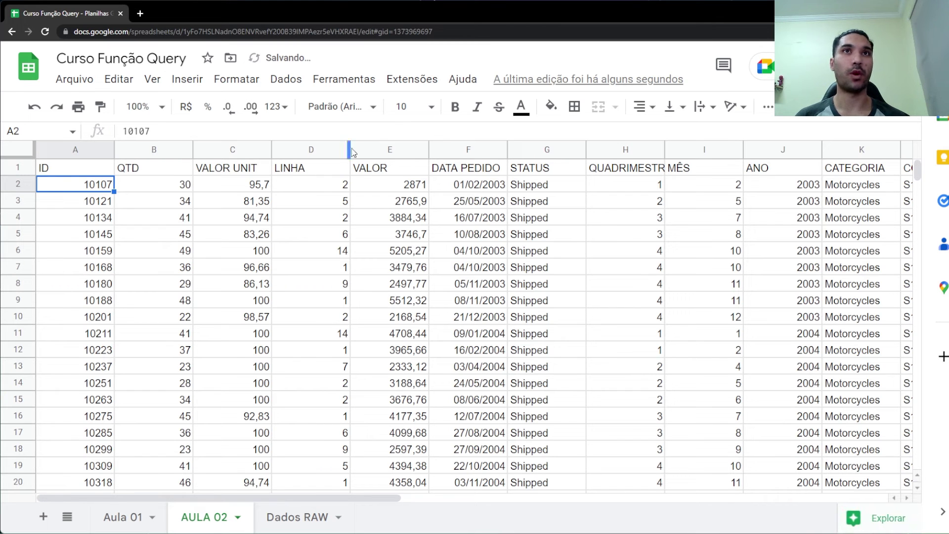
{"action": "left_click_drag", "start_coordinate": [532, 201], "coordinate": [551, 435]}
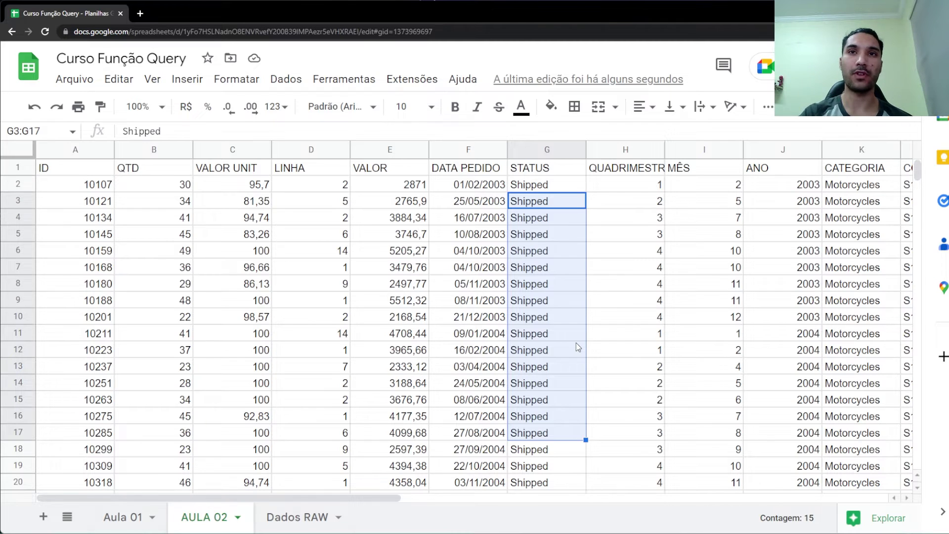
Step: Change the column tested in the WHERE clause of A1 from G to J
{"action": "left_click", "coordinate": [85, 172]}
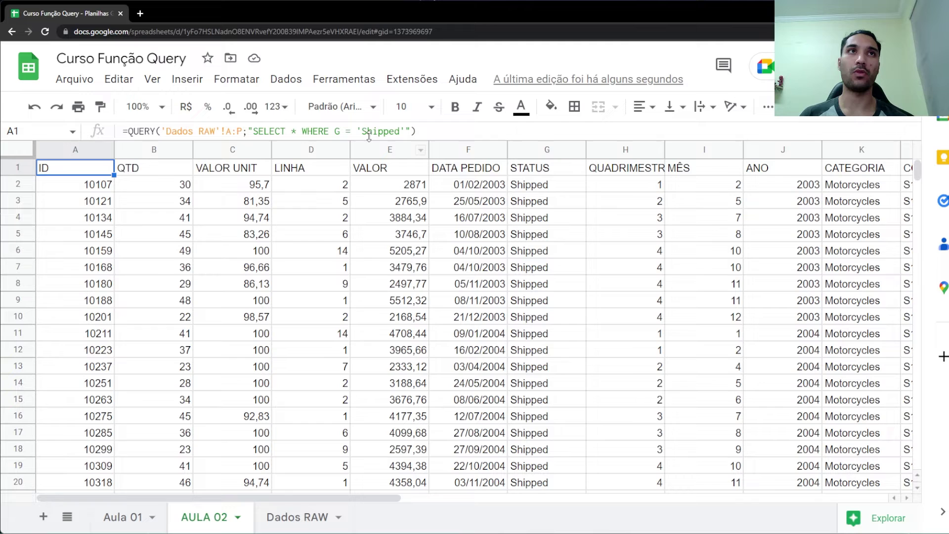
{"action": "left_click_drag", "start_coordinate": [361, 131], "coordinate": [401, 132]}
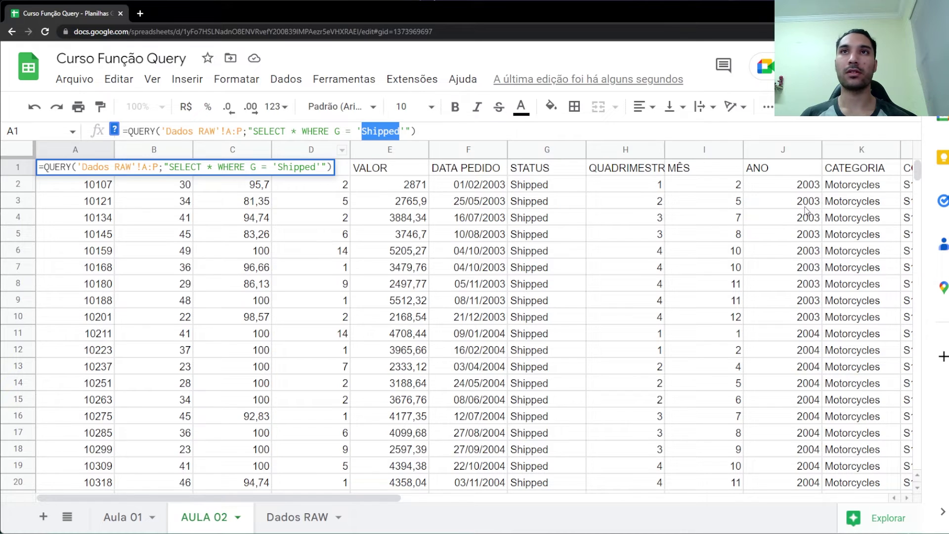
{"action": "left_click", "coordinate": [356, 132]}
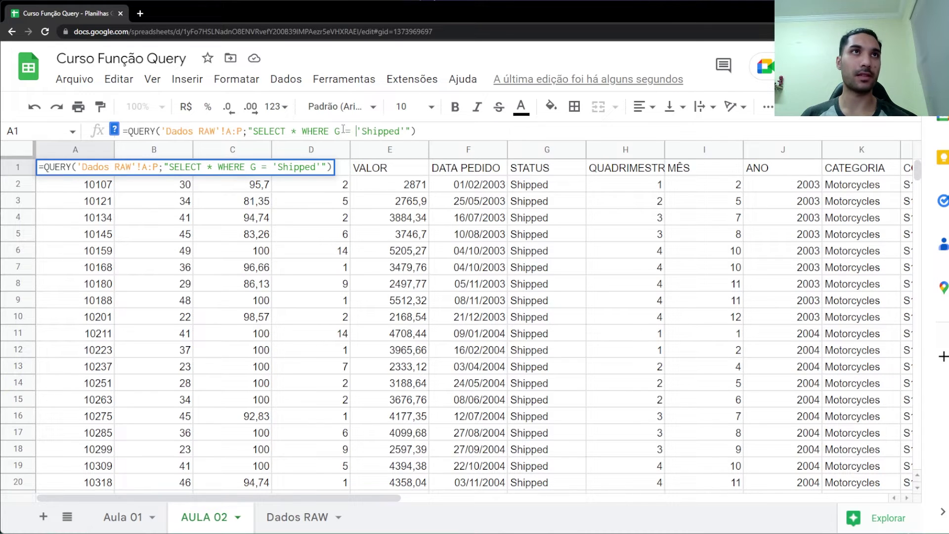
{"action": "key", "text": "BackSpace"}
{"action": "type", "text": "J"}
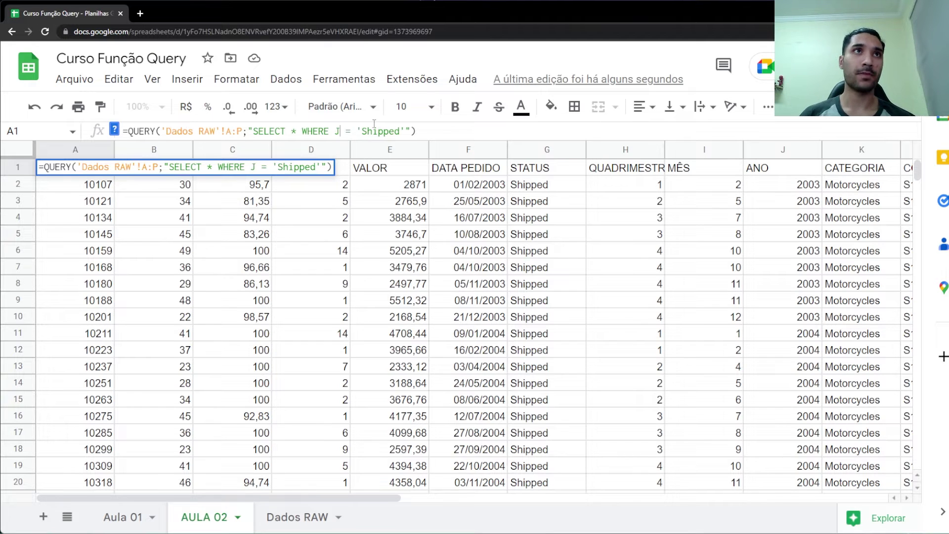
Step: Replace the quoted status with the unquoted number 2003, apply the formula and check the ANO column of the output
{"action": "left_click_drag", "start_coordinate": [362, 130], "coordinate": [405, 131]}
{"action": "key", "text": "BackSpace"}
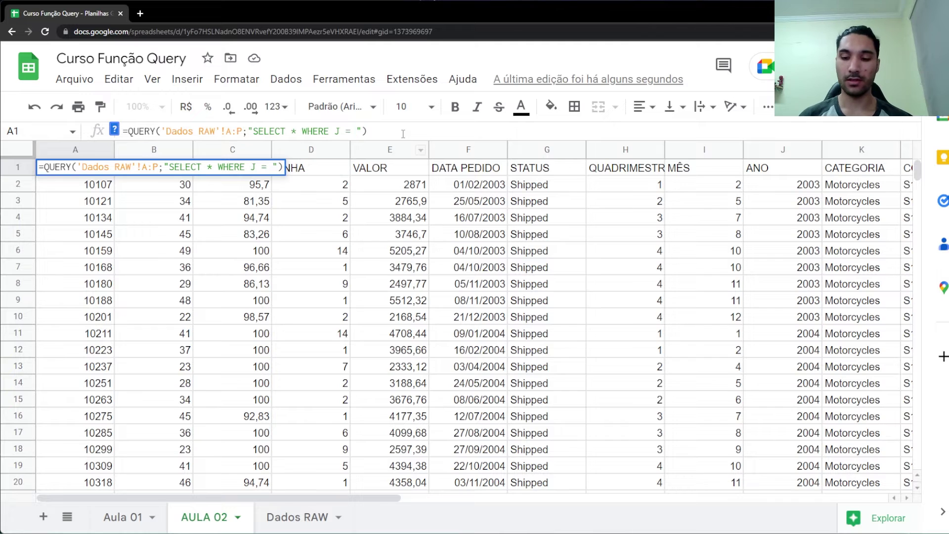
{"action": "type", "text": "2003"}
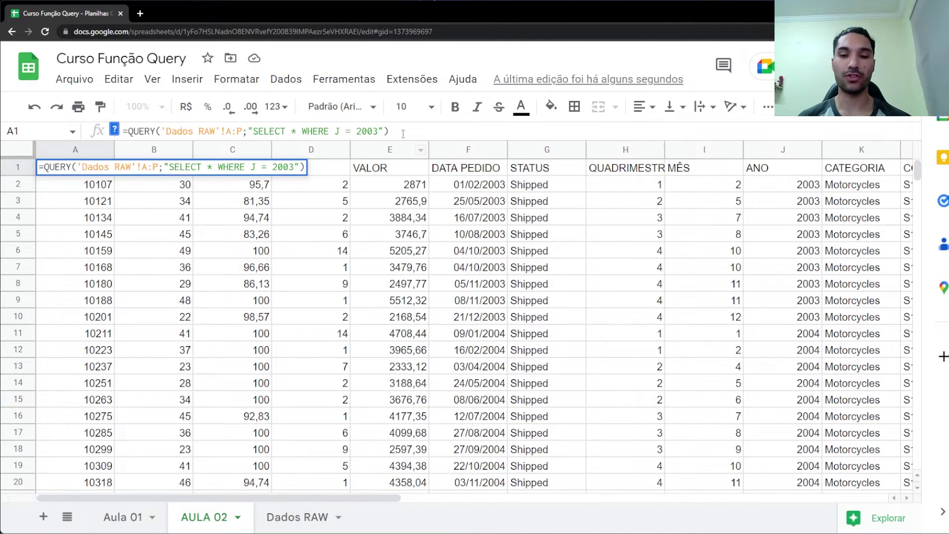
{"action": "key", "text": "Return"}
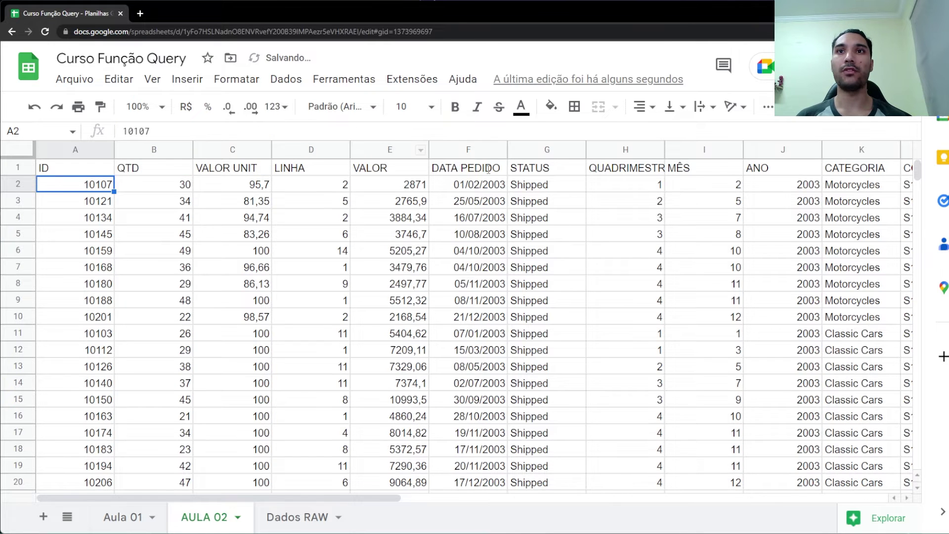
{"action": "left_click_drag", "start_coordinate": [917, 170], "coordinate": [918, 200]}
{"action": "left_click", "coordinate": [818, 201]}
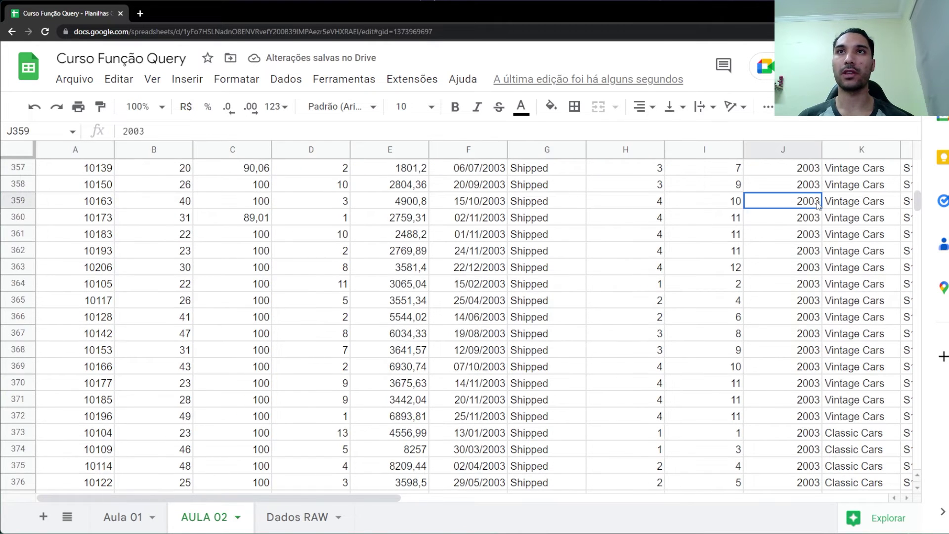
{"action": "left_click_drag", "start_coordinate": [818, 204], "coordinate": [810, 350]}
{"action": "left_click_drag", "start_coordinate": [917, 202], "coordinate": [917, 171]}
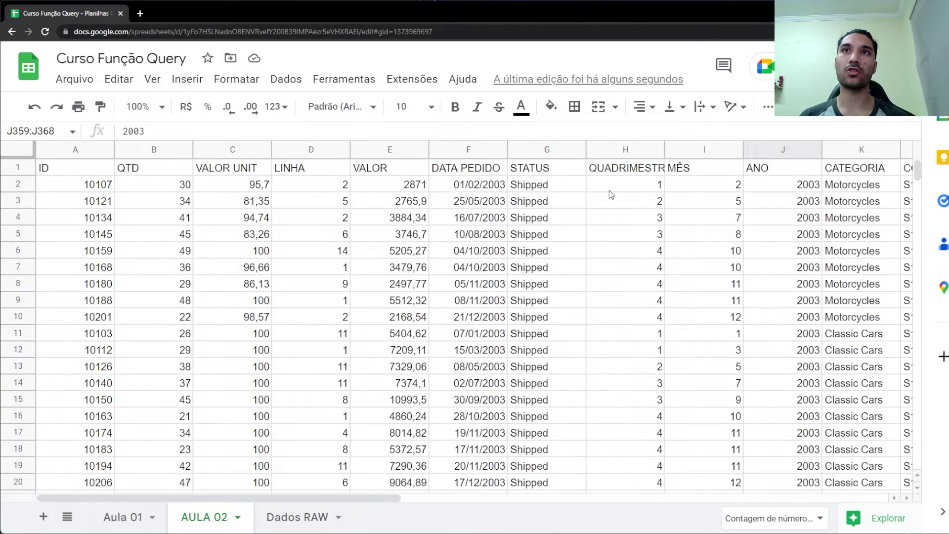
Step: Change the comparison in the WHERE clause of A1 to J > 2003 and apply the formula
{"action": "left_click", "coordinate": [79, 174]}
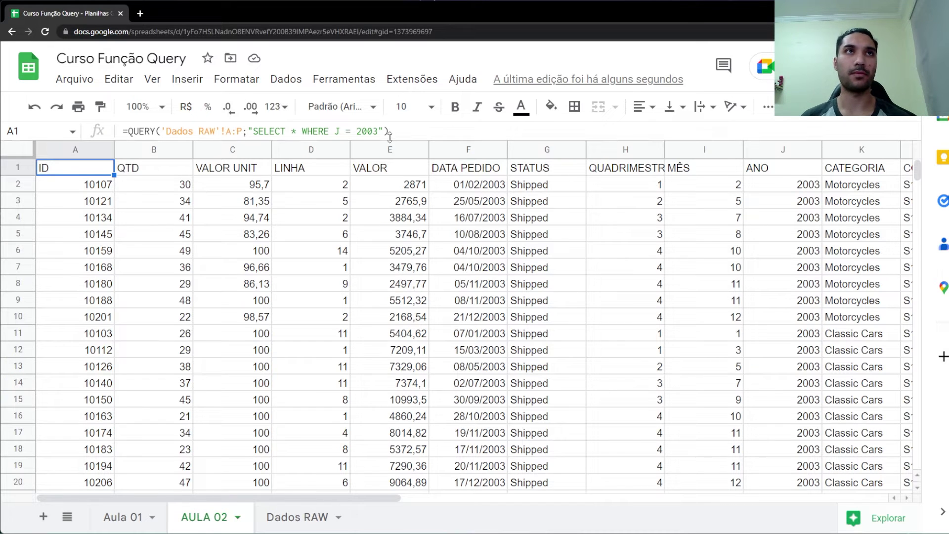
{"action": "left_click", "coordinate": [355, 131]}
{"action": "key", "text": "BackSpace"}
{"action": "type", "text": ">"}
{"action": "key", "text": "Return"}
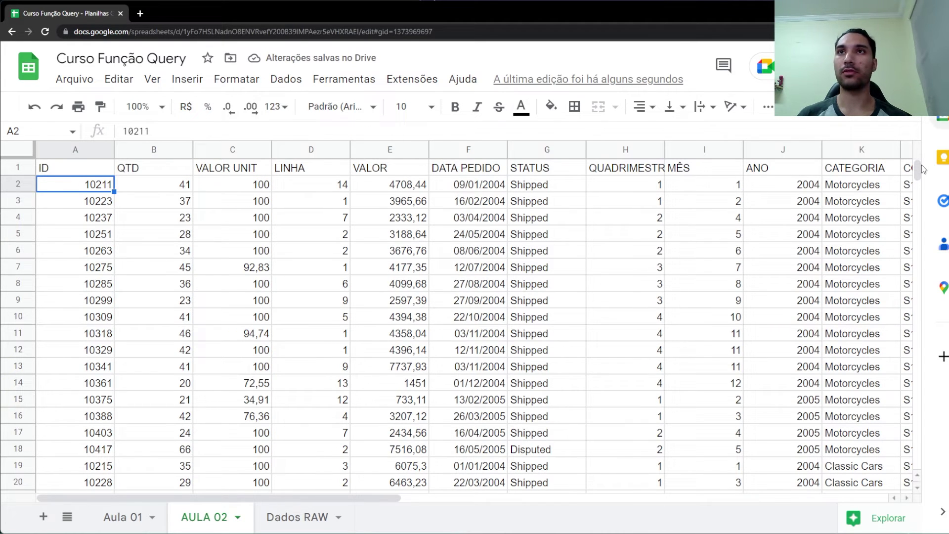
{"action": "left_click_drag", "start_coordinate": [920, 166], "coordinate": [921, 114]}
Step: Extend the comparison in the WHERE clause of A1 to J >= 2003 and apply the formula
{"action": "left_click", "coordinate": [87, 173]}
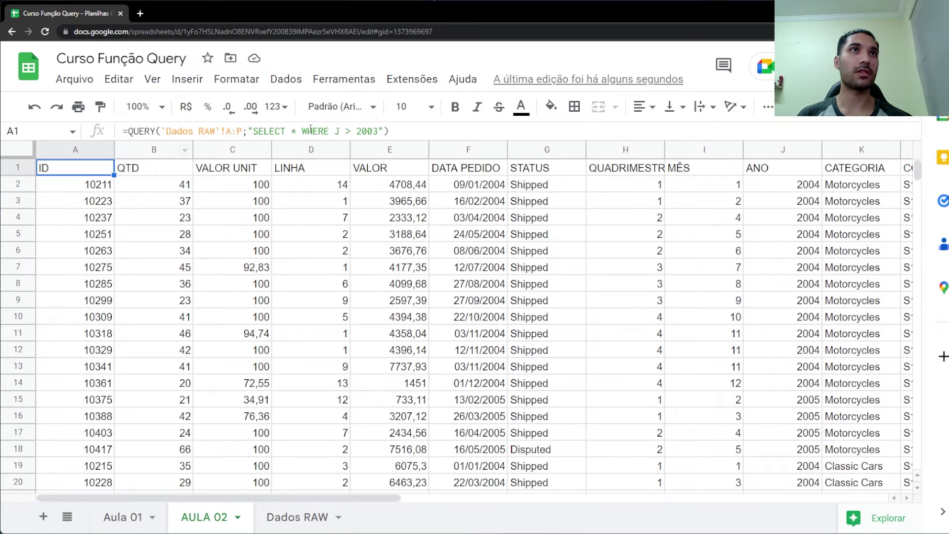
{"action": "left_click", "coordinate": [351, 131]}
{"action": "type", "text": "="}
{"action": "key", "text": "Return"}
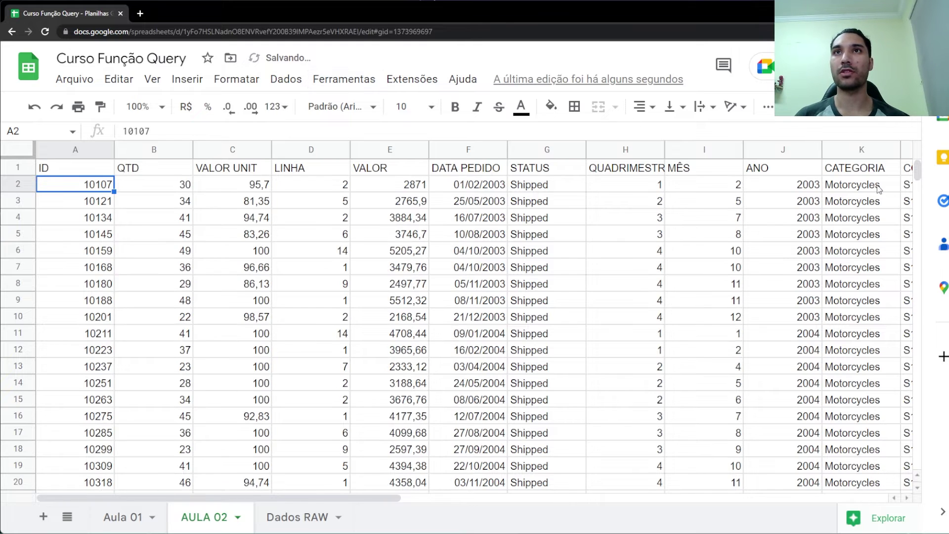
Step: Change the comparison in the WHERE clause of A1 to J < 2003 and apply the formula
{"action": "left_click", "coordinate": [114, 167]}
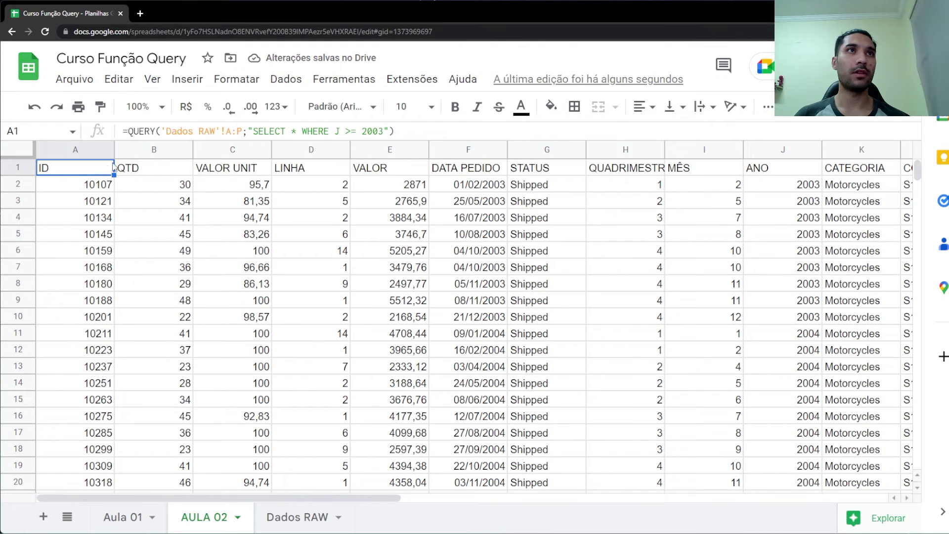
{"action": "left_click", "coordinate": [356, 132]}
{"action": "key", "text": "BackSpace"}
{"action": "key", "text": "BackSpace"}
{"action": "type", "text": "<"}
{"action": "key", "text": "Return"}
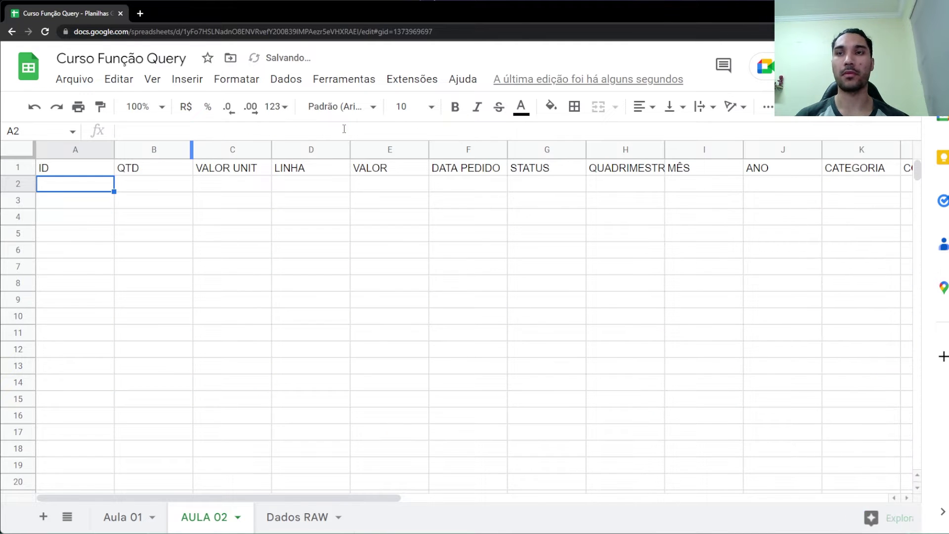
{"action": "key", "text": "Up"}
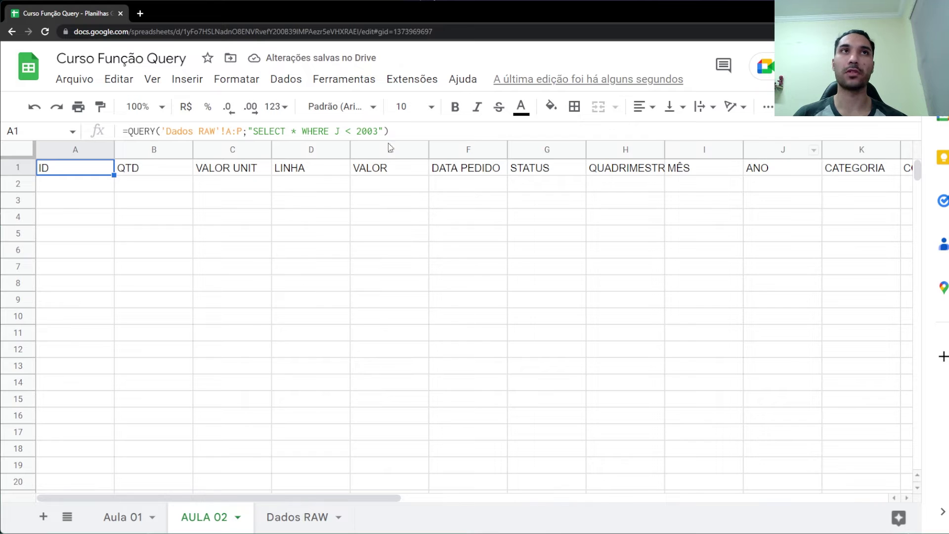
Step: Set the comparison in the WHERE clause of A1 to J < 2004, apply the formula and look through the output
{"action": "left_click", "coordinate": [376, 132]}
{"action": "key", "text": "BackSpace"}
{"action": "type", "text": "4"}
{"action": "key", "text": "Return"}
{"action": "scroll", "coordinate": [296, 247], "scroll_direction": "down", "scroll_amount": 4}
{"action": "scroll", "coordinate": [198, 248], "scroll_direction": "up", "scroll_amount": 4}
Step: Extend the comparison in the WHERE clause of A1 to J <= 2004, apply the formula and check the ANO column
{"action": "left_click", "coordinate": [97, 169]}
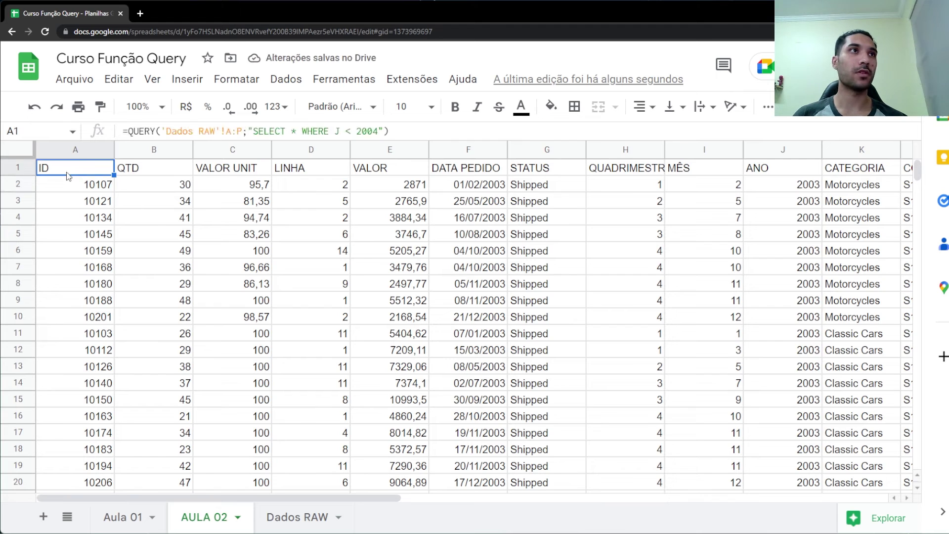
{"action": "left_click", "coordinate": [357, 135]}
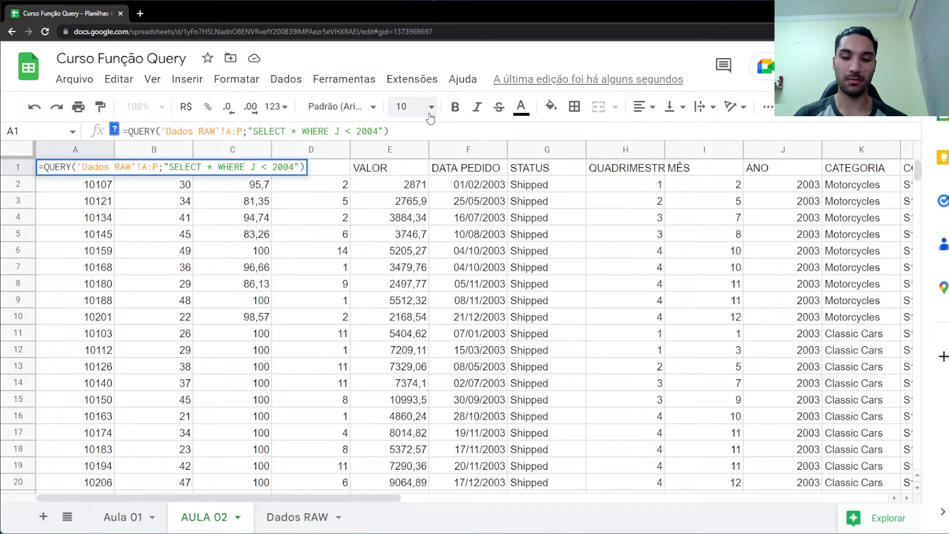
{"action": "key", "text": "Return"}
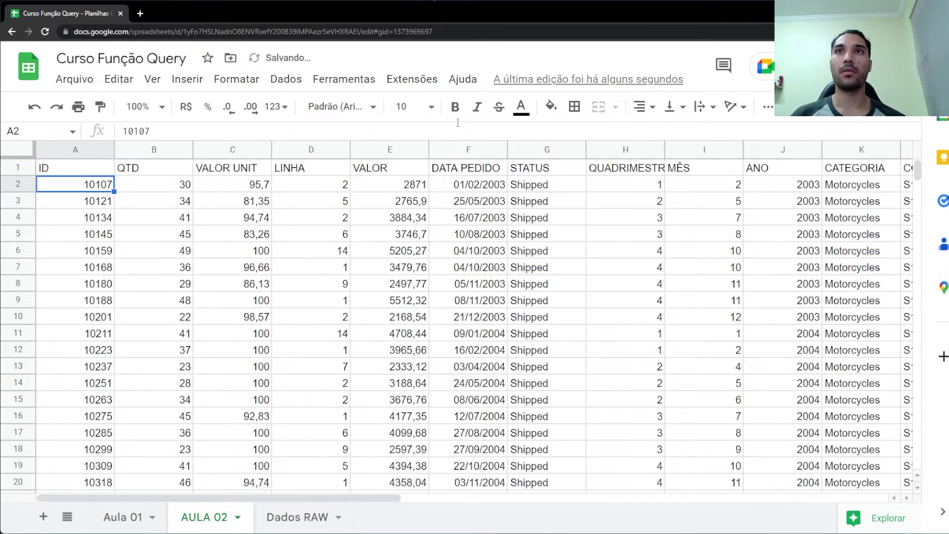
{"action": "left_click", "coordinate": [468, 184]}
{"action": "left_click", "coordinate": [816, 187]}
{"action": "left_click_drag", "start_coordinate": [817, 227], "coordinate": [790, 401]}
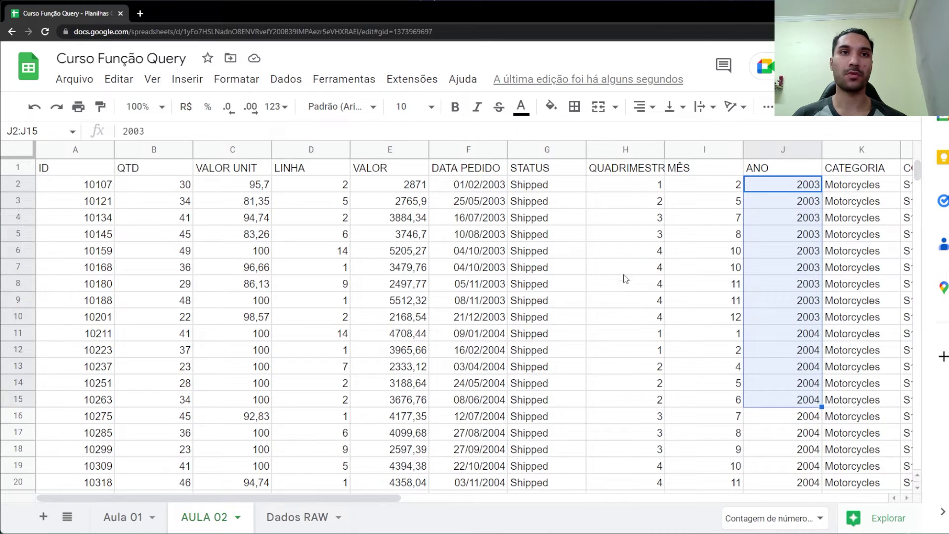
Step: Change the filtered column in the WHERE clause of A1 to F and the operator to =
{"action": "left_click", "coordinate": [97, 166]}
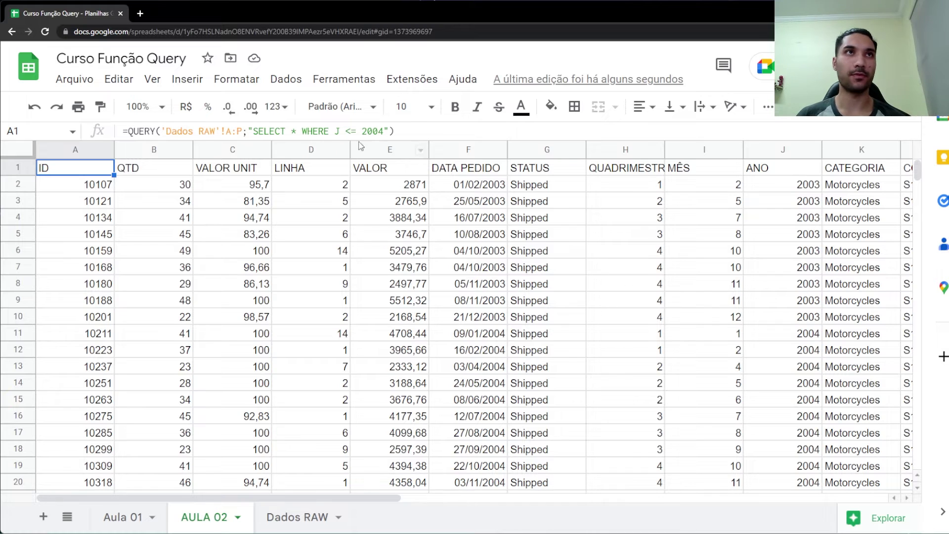
{"action": "key", "text": "F2"}
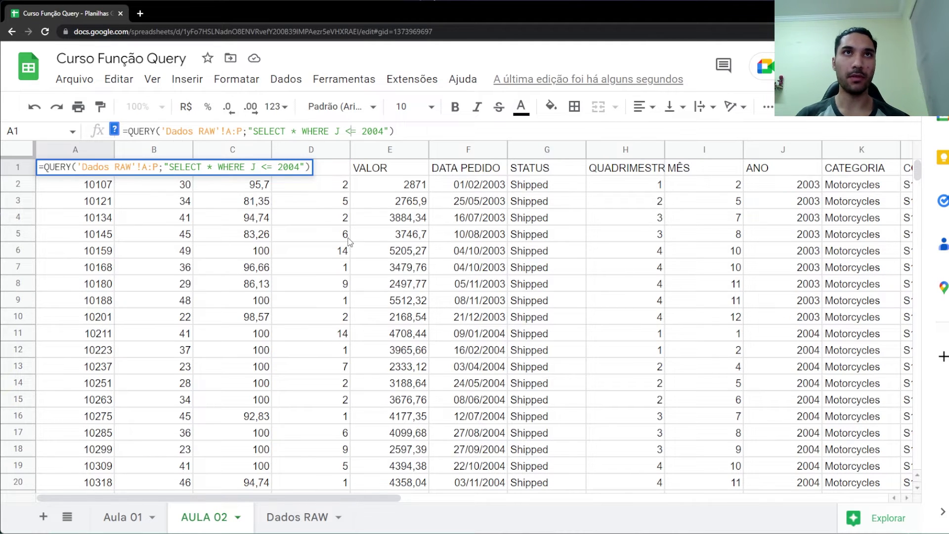
{"action": "key", "text": "shift+Left"}
{"action": "type", "text": "F"}
{"action": "key", "text": "BackSpace"}
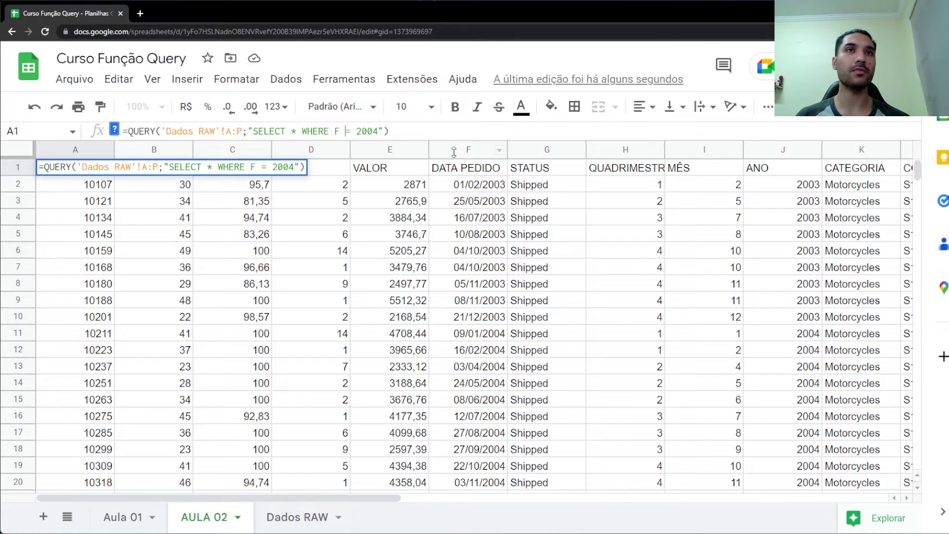
Step: Replace the number 2004 in the WHERE clause with the single-quoted date '2003-05-25'
{"action": "double_click", "coordinate": [337, 131]}
{"action": "left_click_drag", "start_coordinate": [302, 132], "coordinate": [379, 131]}
{"action": "left_click", "coordinate": [366, 132]}
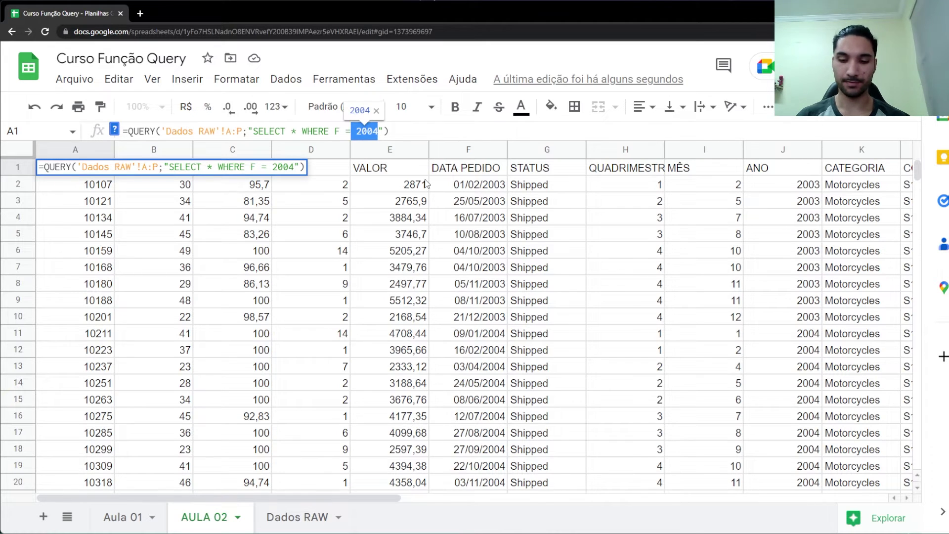
{"action": "key", "text": "BackSpace"}
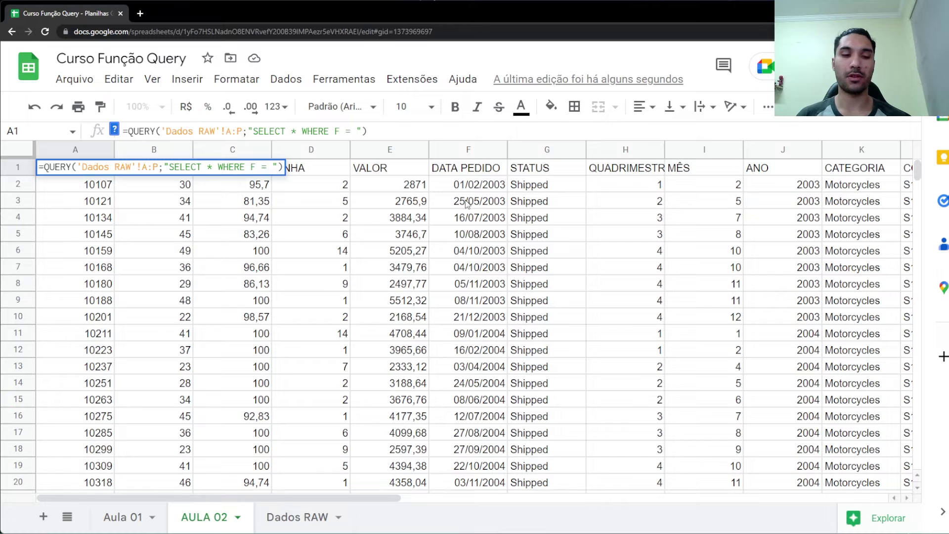
{"action": "type", "text": "''"}
{"action": "left_click", "coordinate": [360, 133]}
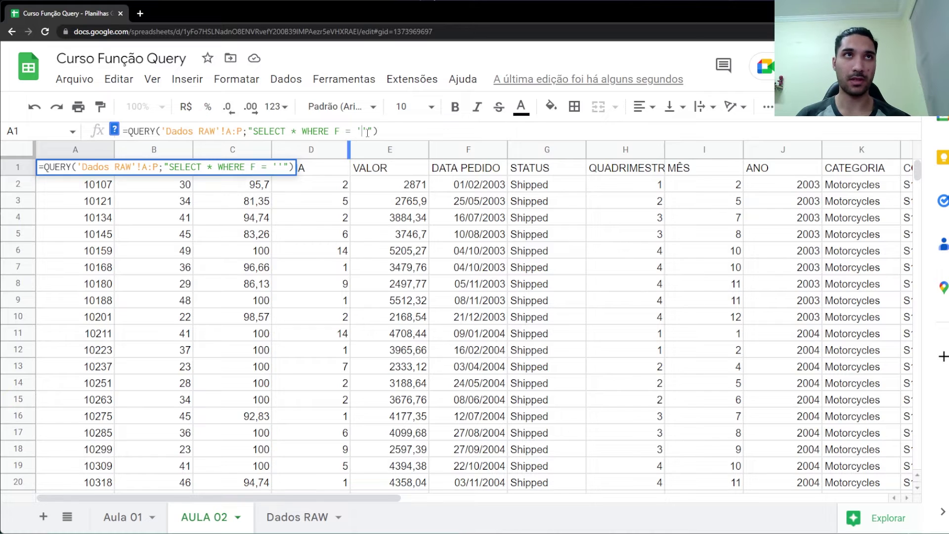
{"action": "type", "text": "200"}
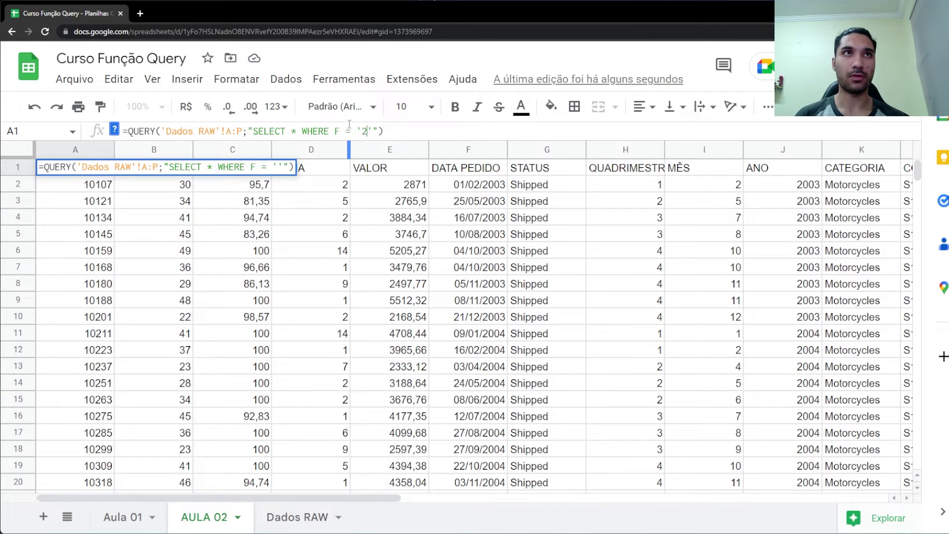
{"action": "type", "text": "3"}
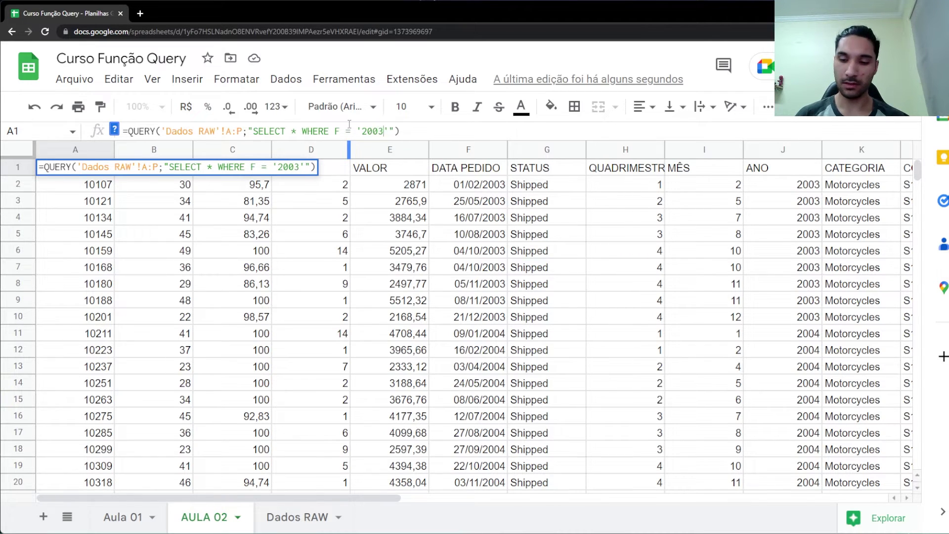
{"action": "type", "text": "-05-"}
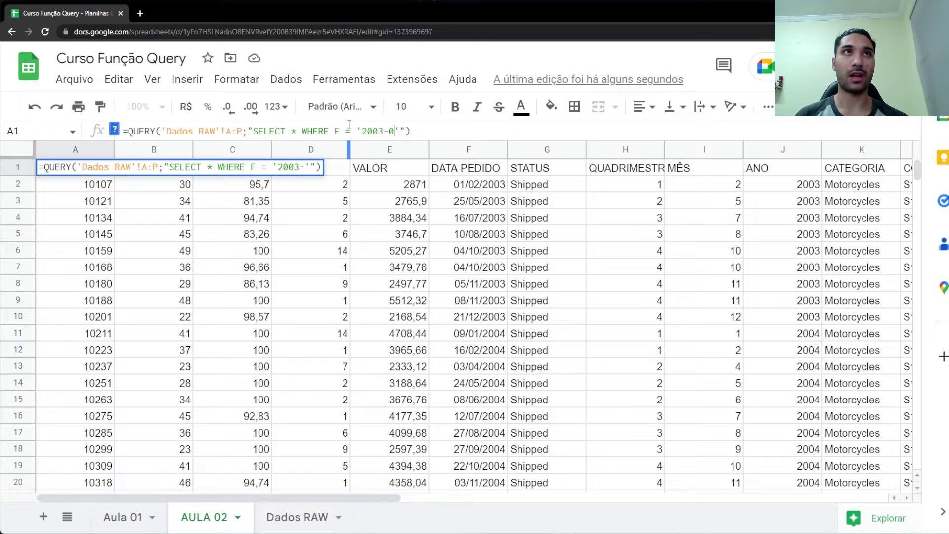
{"action": "type", "text": "25"}
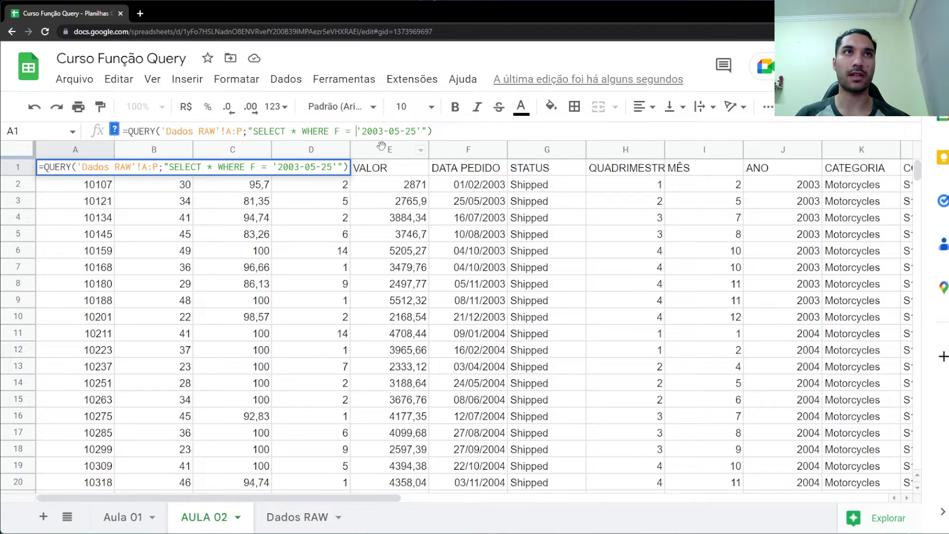
Step: Insert the keyword date before '2003-05-25', apply the formula and check the DATA PEDIDO column of the output
{"action": "type", "text": "date"}
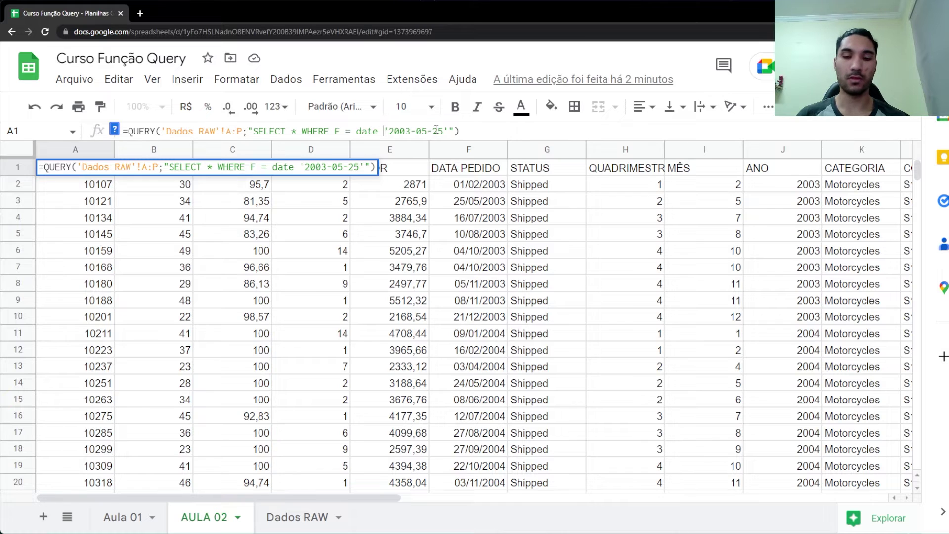
{"action": "key", "text": "Return"}
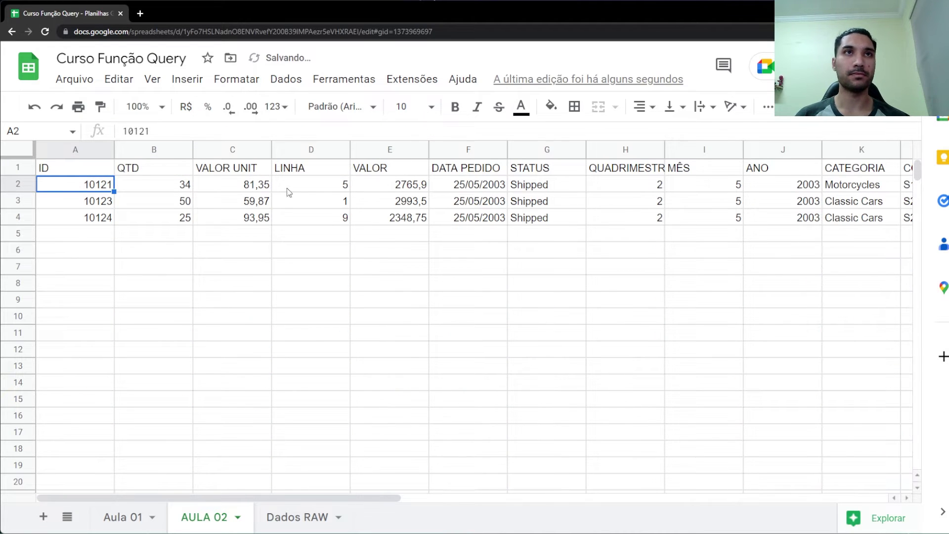
{"action": "left_click", "coordinate": [110, 168]}
{"action": "left_click_drag", "start_coordinate": [469, 184], "coordinate": [479, 213]}
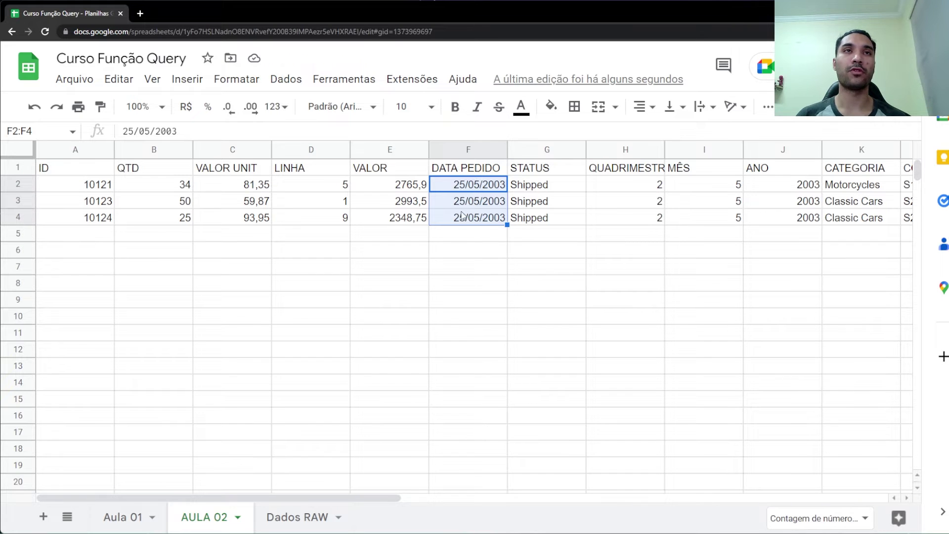
Step: Examine the parts of A1's date filter: column F, the operator, the date keyword and the quoted year-month-day value
{"action": "left_click", "coordinate": [71, 168]}
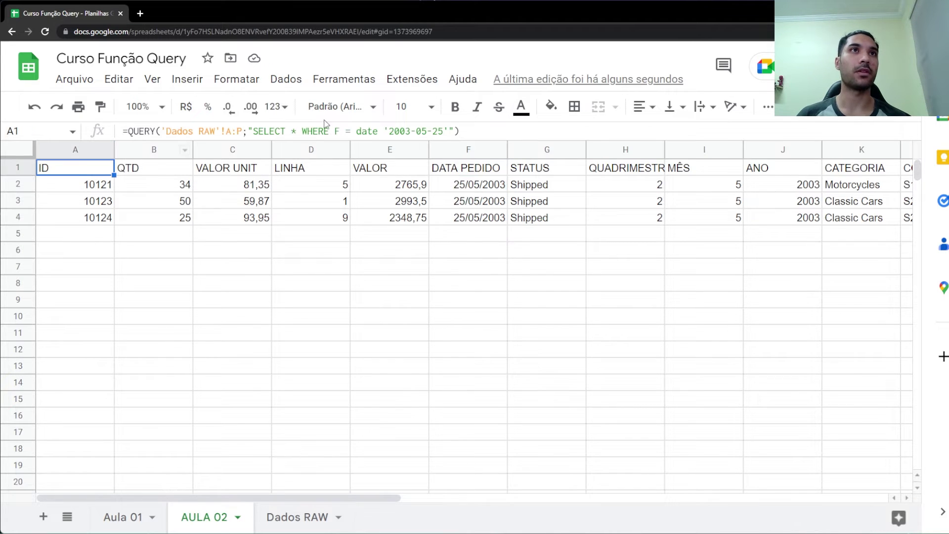
{"action": "left_click", "coordinate": [427, 132]}
{"action": "left_click_drag", "start_coordinate": [350, 131], "coordinate": [329, 131]}
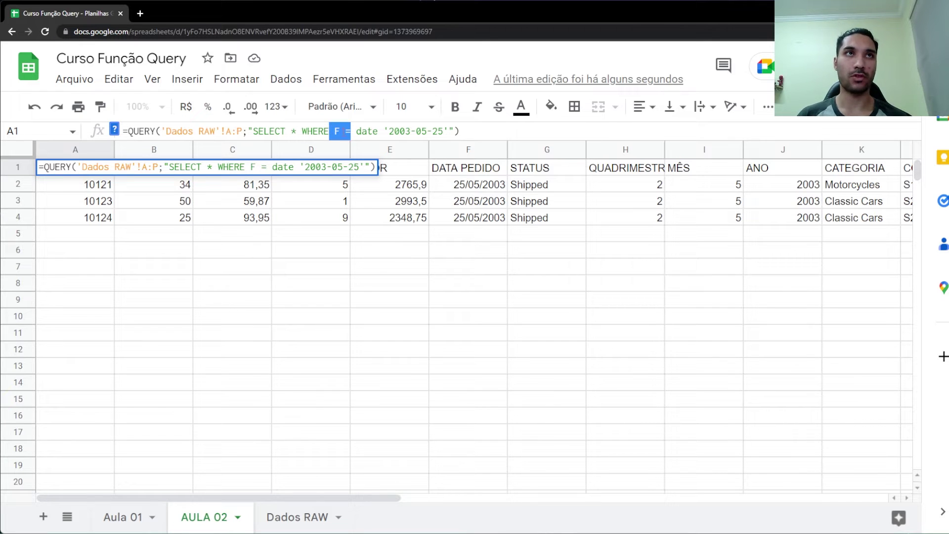
{"action": "left_click", "coordinate": [347, 131]}
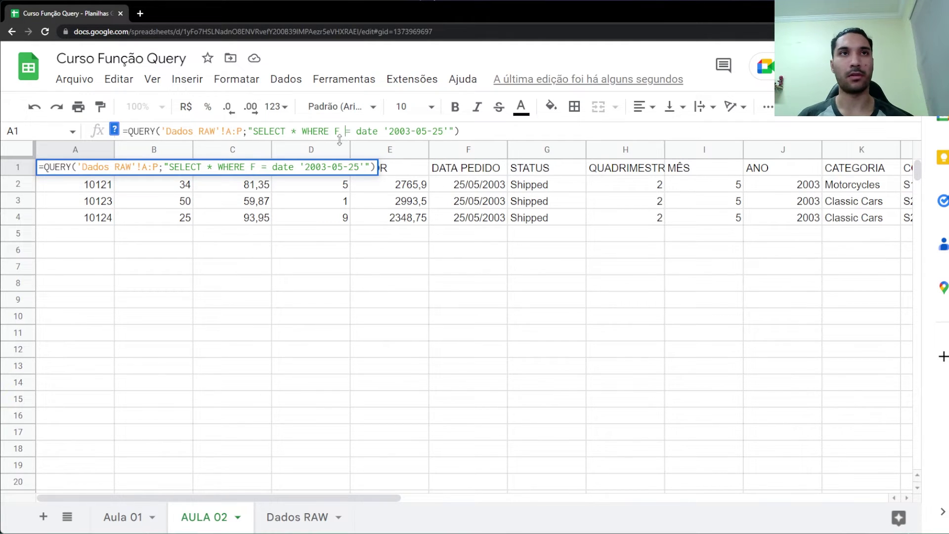
{"action": "double_click", "coordinate": [348, 130]}
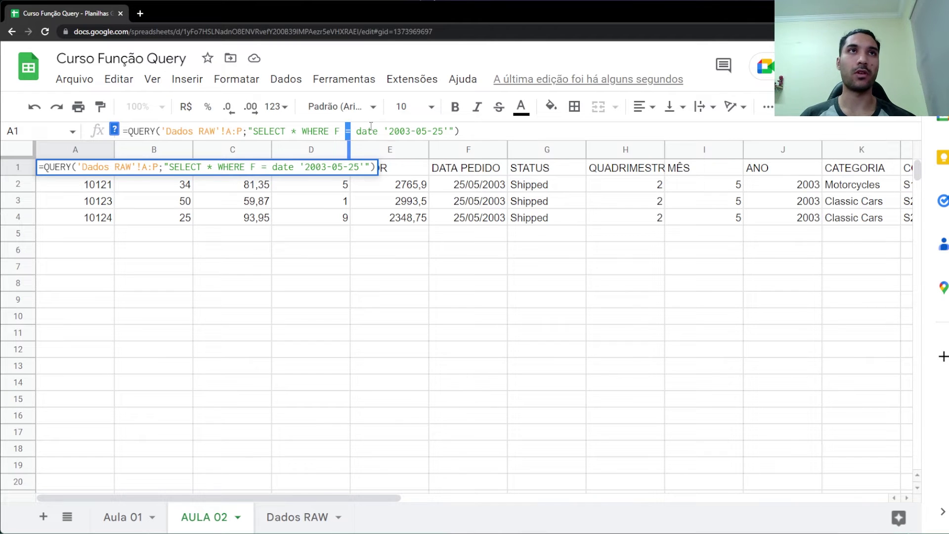
{"action": "left_click_drag", "start_coordinate": [356, 131], "coordinate": [379, 134]}
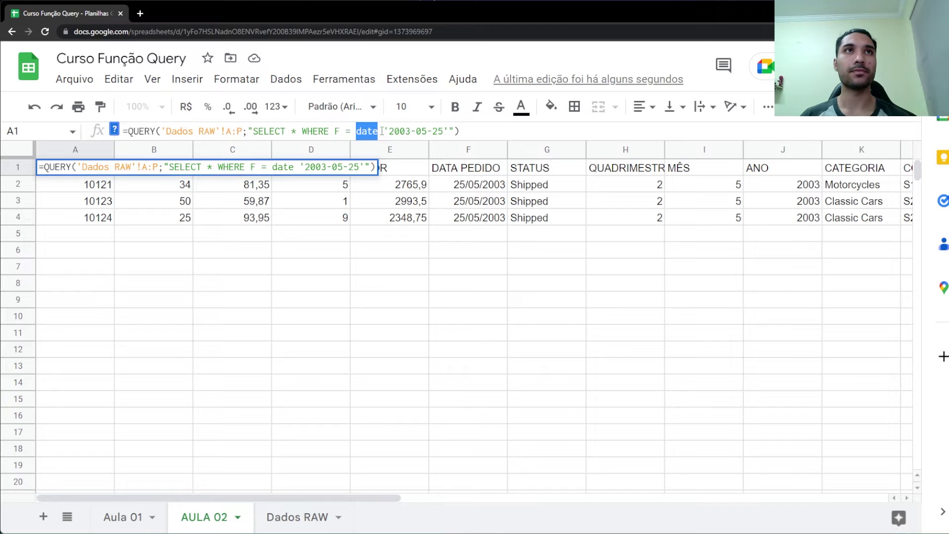
{"action": "left_click_drag", "start_coordinate": [385, 131], "coordinate": [448, 131]}
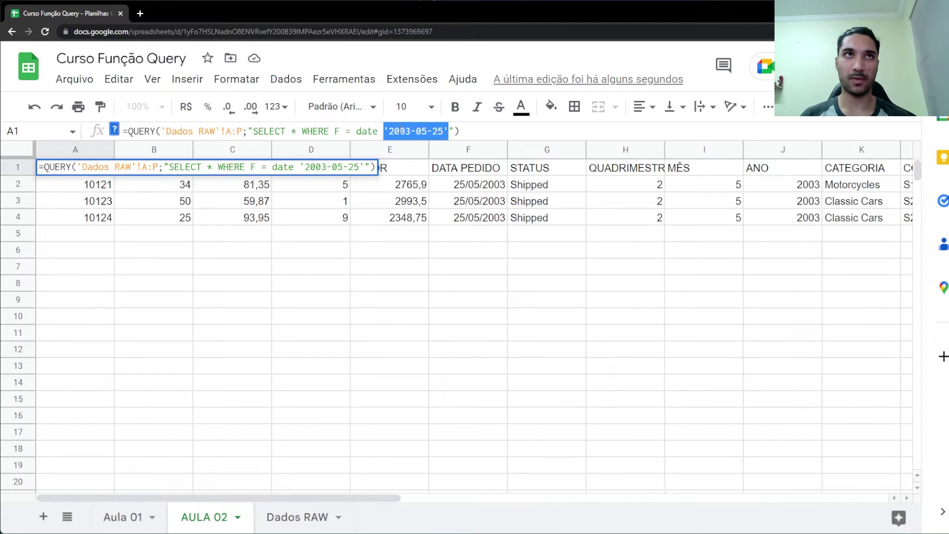
{"action": "left_click", "coordinate": [389, 131]}
{"action": "left_click_drag", "start_coordinate": [389, 132], "coordinate": [411, 132]}
{"action": "left_click", "coordinate": [416, 134]}
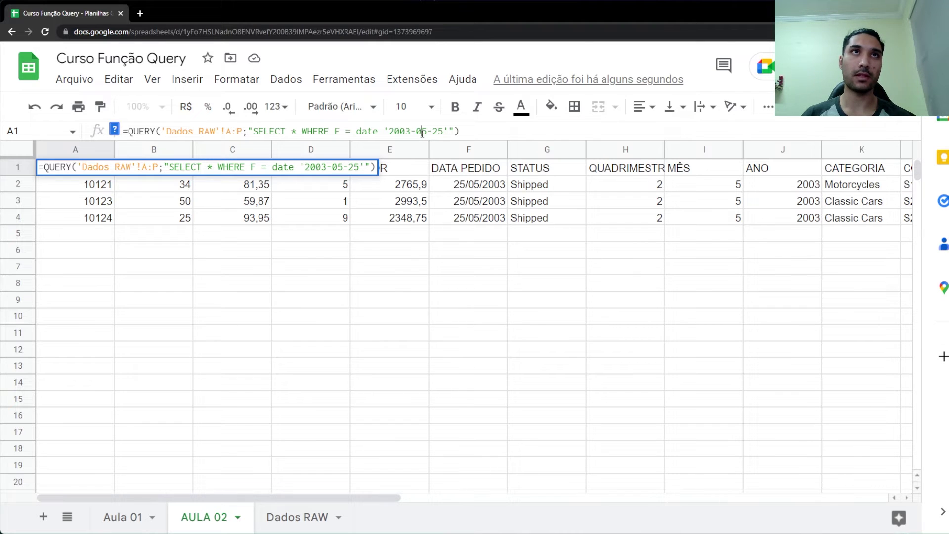
{"action": "left_click_drag", "start_coordinate": [445, 132], "coordinate": [389, 132]}
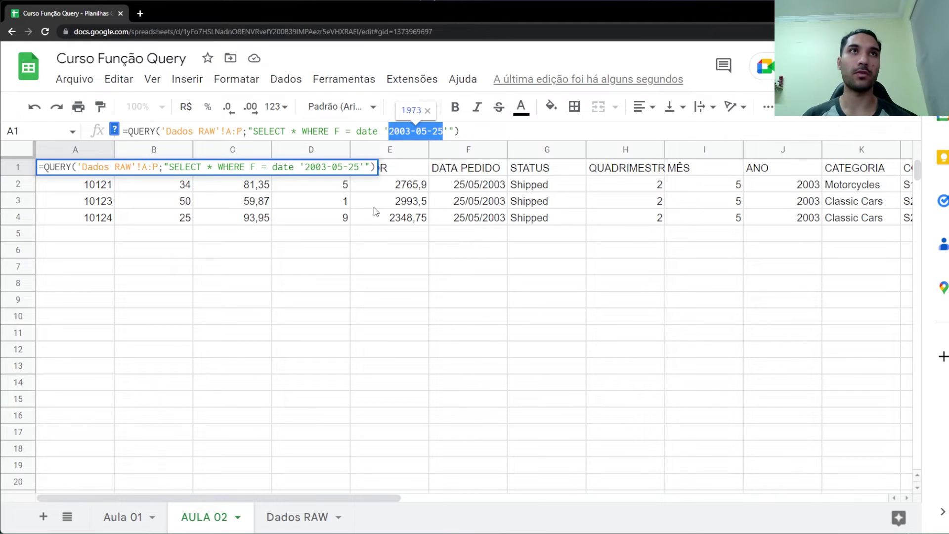
Step: Change the date filter in A1 to F > date '2003-05-25', apply the formula and check the DATA PEDIDO column
{"action": "left_click", "coordinate": [360, 131]}
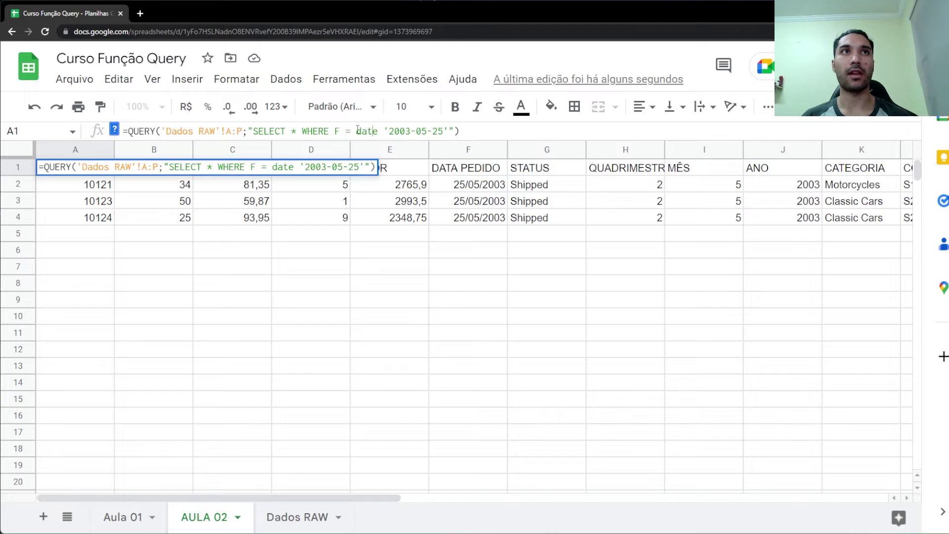
{"action": "double_click", "coordinate": [348, 131]}
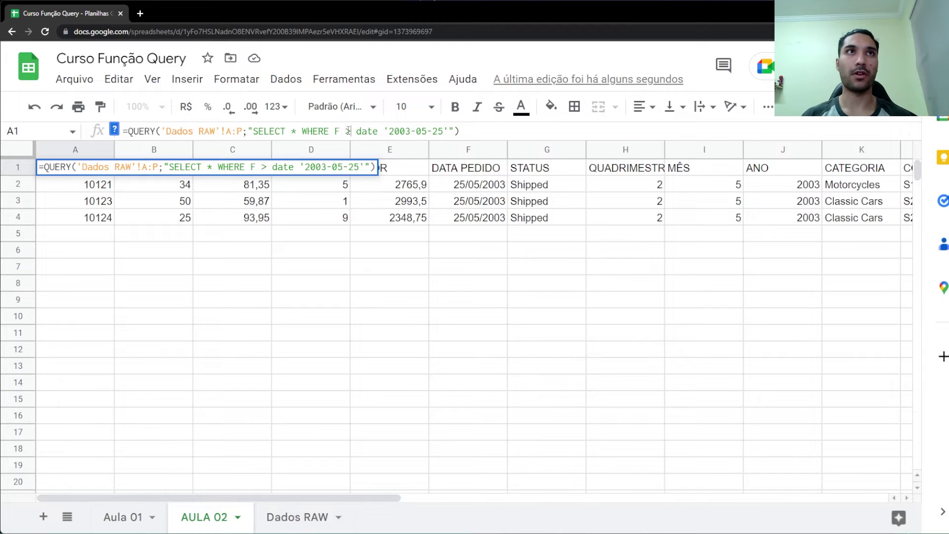
{"action": "key", "text": "Return"}
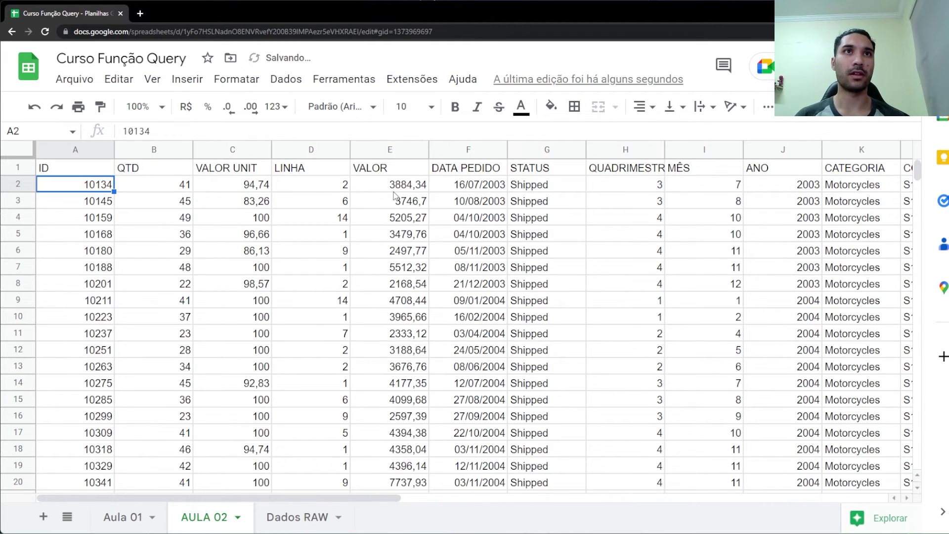
{"action": "left_click_drag", "start_coordinate": [475, 201], "coordinate": [490, 399]}
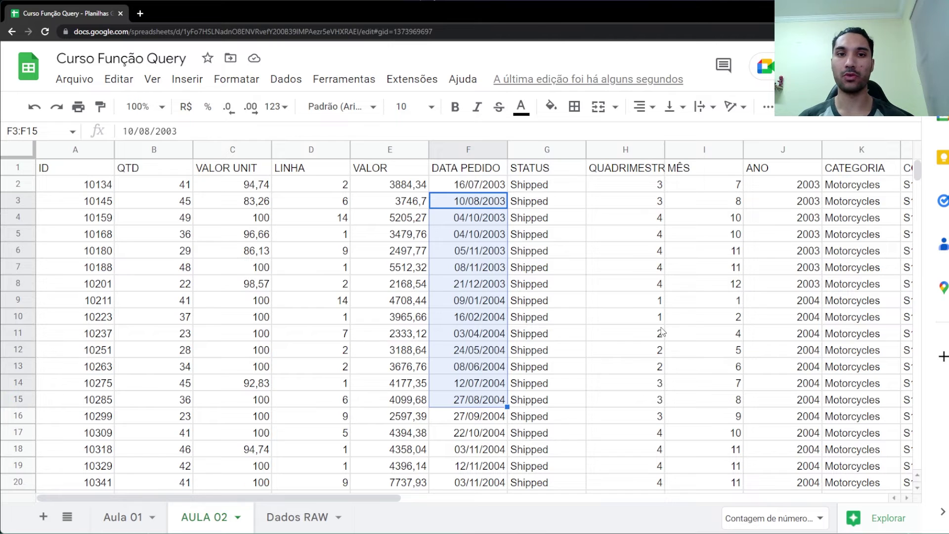
Step: Remove the > operator from the WHERE clause of A1 and change the filtered column to C
{"action": "left_click", "coordinate": [95, 169]}
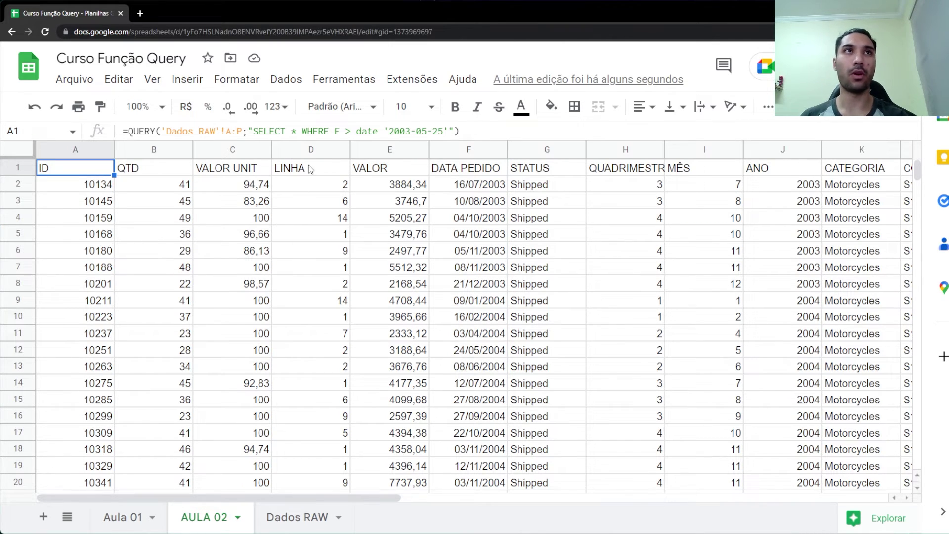
{"action": "left_click", "coordinate": [361, 131]}
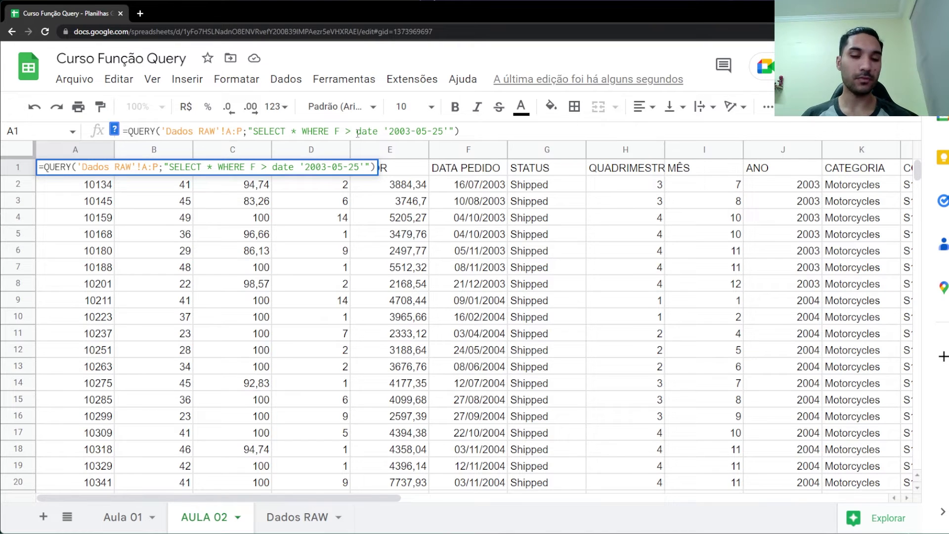
{"action": "key", "text": "BackSpace"}
{"action": "key", "text": "BackSpace"}
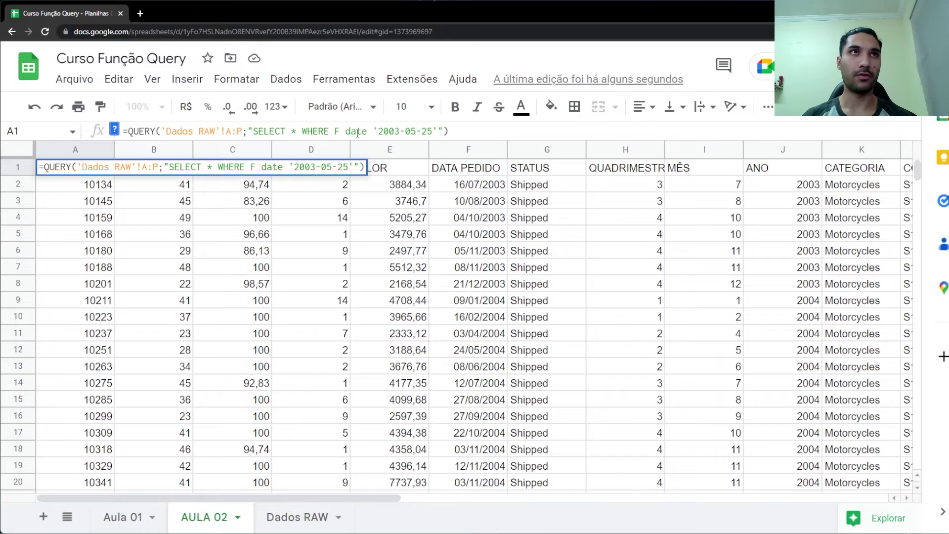
{"action": "key", "text": "BackSpace"}
{"action": "type", "text": "c"}
{"action": "key", "text": "BackSpace"}
{"action": "type", "text": "C"}
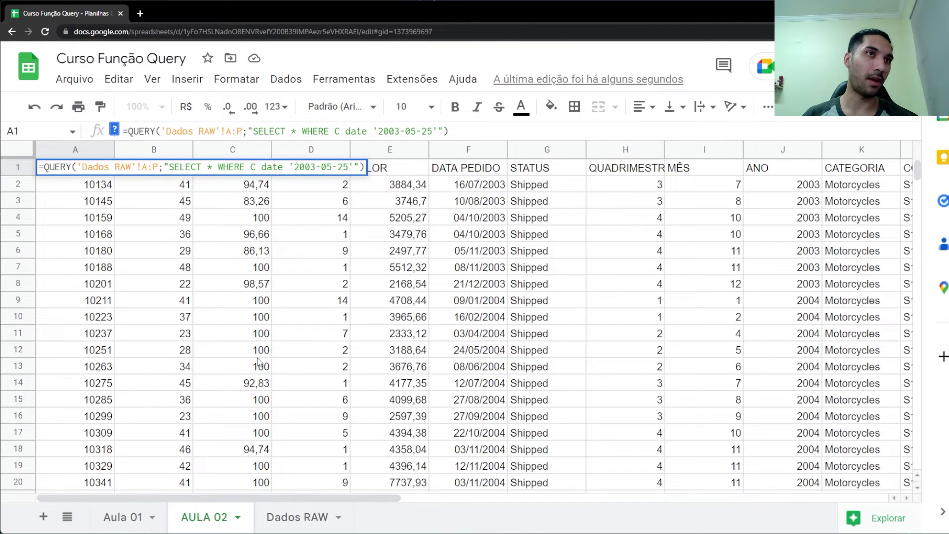
Step: Replace the remaining date expression in the WHERE clause with < 100 and apply the formula
{"action": "left_click_drag", "start_coordinate": [345, 133], "coordinate": [440, 133]}
{"action": "type", "text": "< 100"}
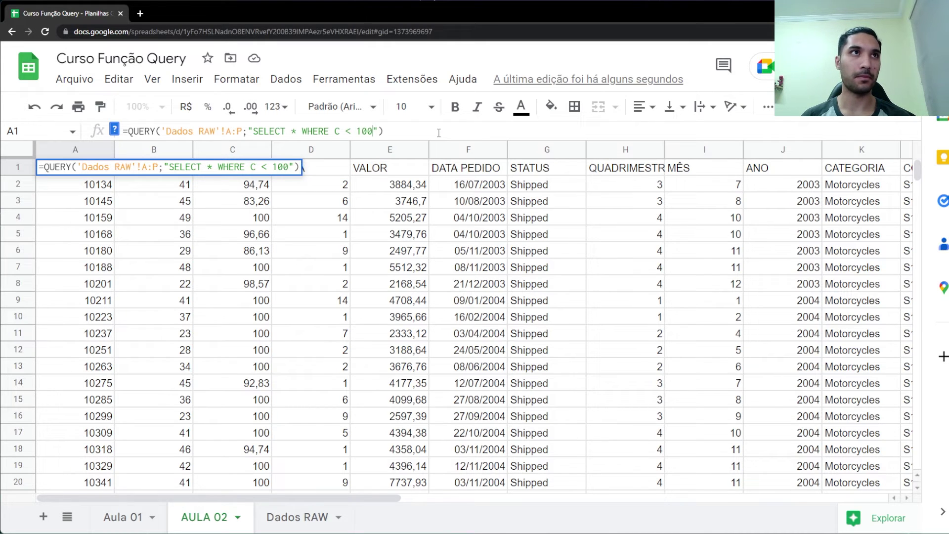
{"action": "key", "text": "Return"}
{"action": "left_click", "coordinate": [156, 271]}
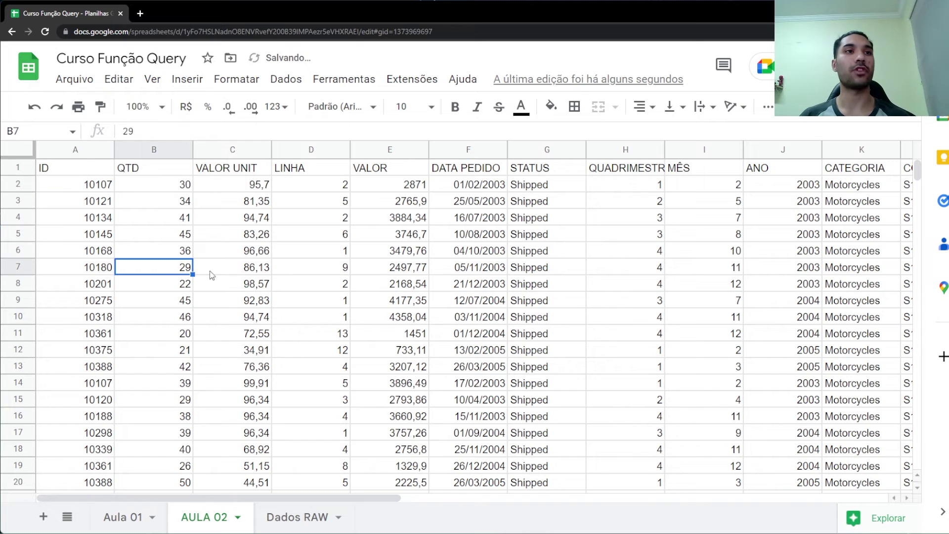
Step: Check the VALOR UNIT results on AULA 02 against the WHERE C < 100 filter in cell A1
{"action": "left_click", "coordinate": [211, 272]}
{"action": "scroll", "coordinate": [211, 272], "scroll_direction": "down", "scroll_amount": 3}
{"action": "scroll", "coordinate": [198, 262], "scroll_direction": "up", "scroll_amount": 3}
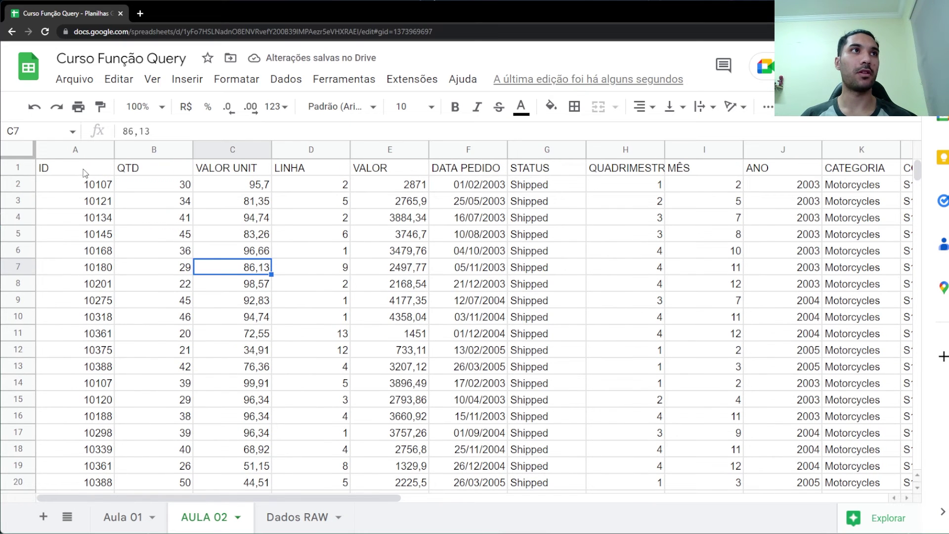
{"action": "left_click", "coordinate": [83, 169]}
{"action": "left_click_drag", "start_coordinate": [254, 131], "coordinate": [348, 132]}
{"action": "key", "text": "Escape"}
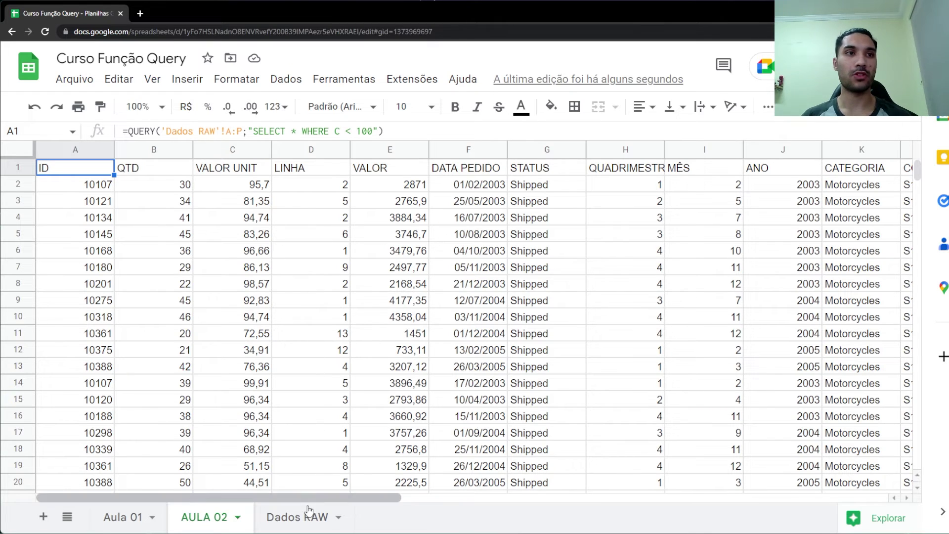
Step: Format the VALOR UNIT column on the Dados RAW sheet as plain text
{"action": "left_click", "coordinate": [302, 517]}
{"action": "scroll", "coordinate": [366, 316], "scroll_direction": "up", "scroll_amount": 8}
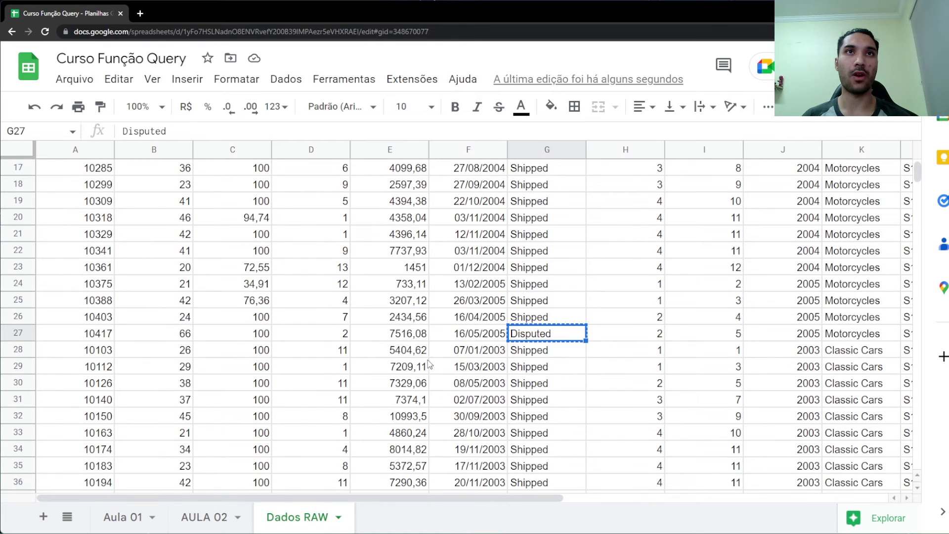
{"action": "left_click", "coordinate": [233, 150]}
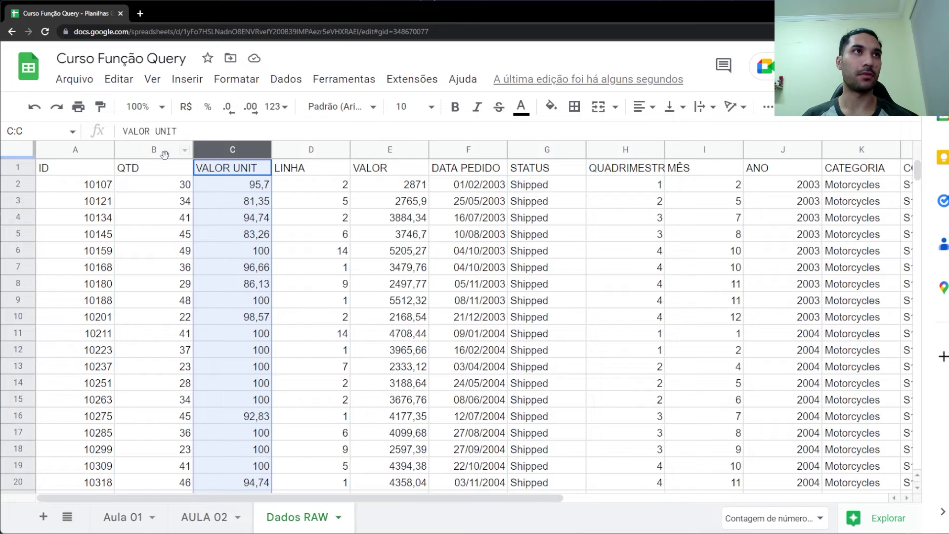
{"action": "left_click", "coordinate": [233, 80]}
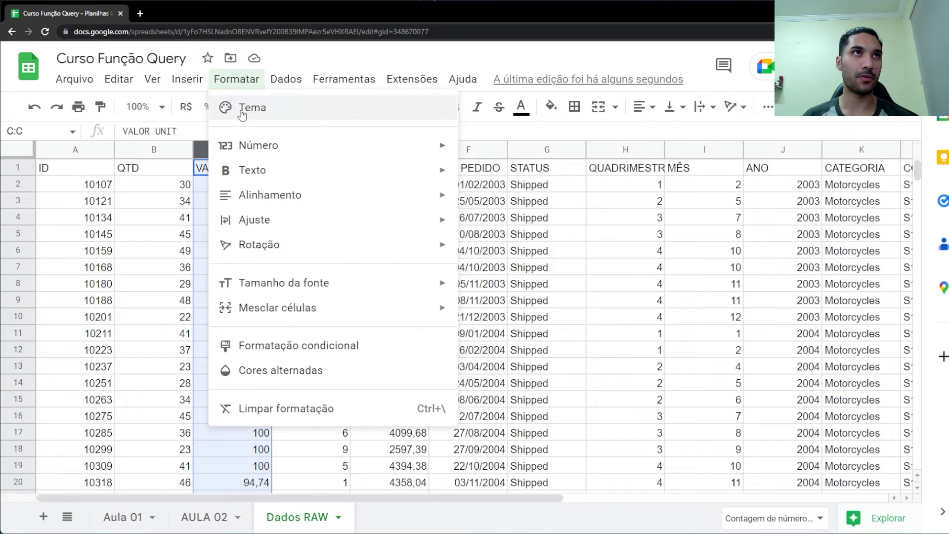
{"action": "mouse_move", "coordinate": [244, 144]}
{"action": "left_click", "coordinate": [502, 146]}
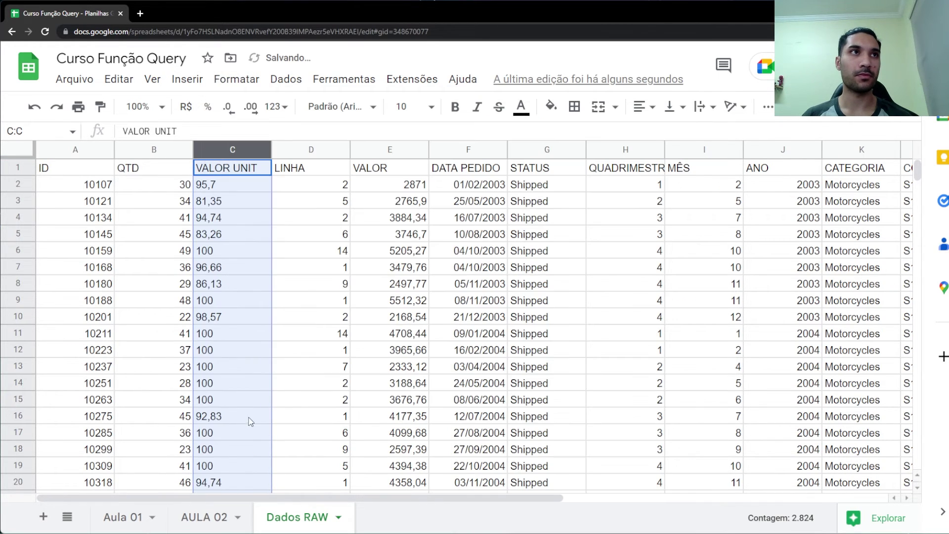
{"action": "left_click", "coordinate": [261, 415]}
Step: Compare the C < 100 query result on AULA 02 with the text-formatted VALOR UNIT values on Dados RAW
{"action": "left_click", "coordinate": [205, 517]}
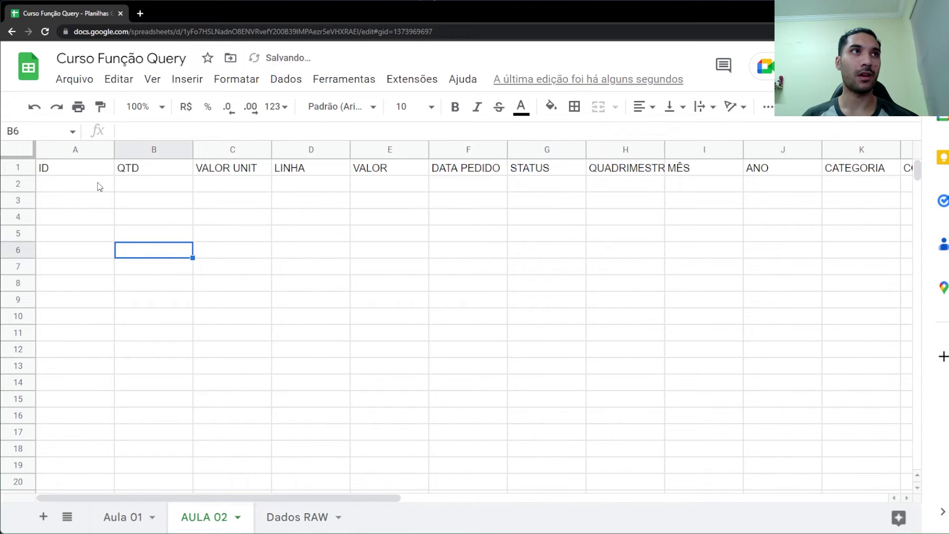
{"action": "key", "text": "ctrl+Home"}
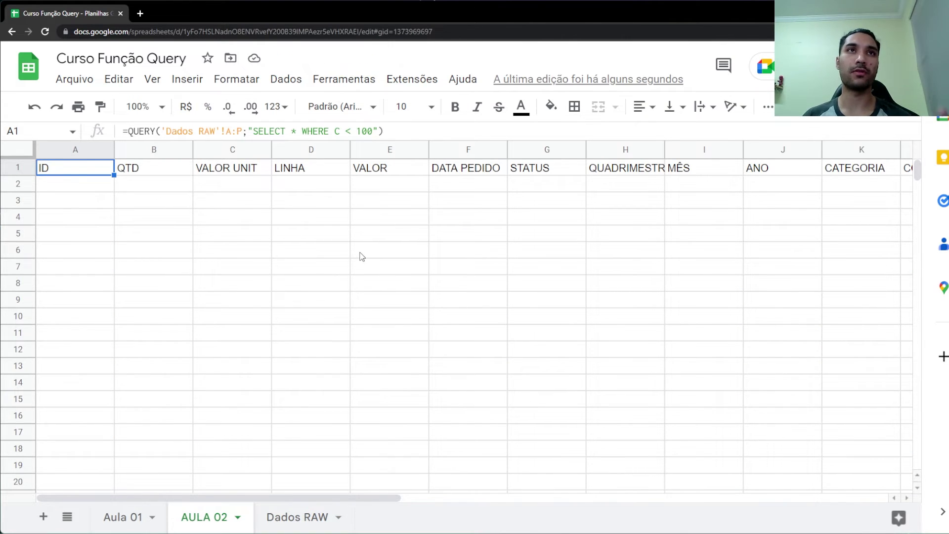
{"action": "left_click", "coordinate": [338, 131]}
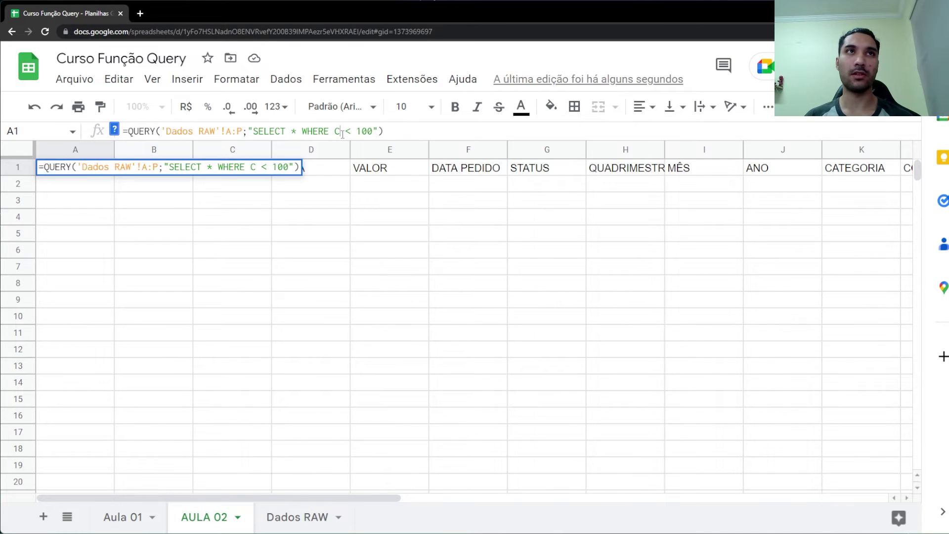
{"action": "left_click", "coordinate": [312, 517]}
{"action": "left_click_drag", "start_coordinate": [232, 184], "coordinate": [229, 467]}
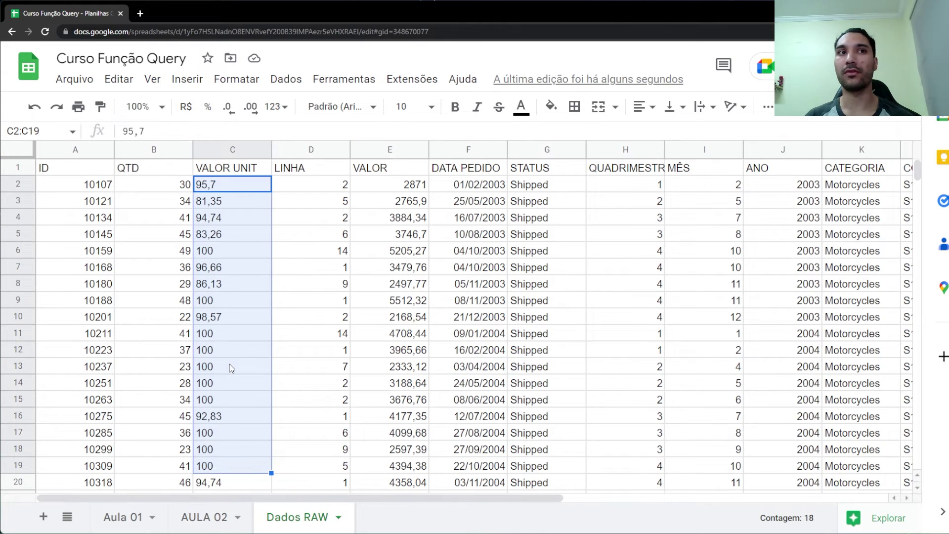
{"action": "left_click", "coordinate": [228, 519]}
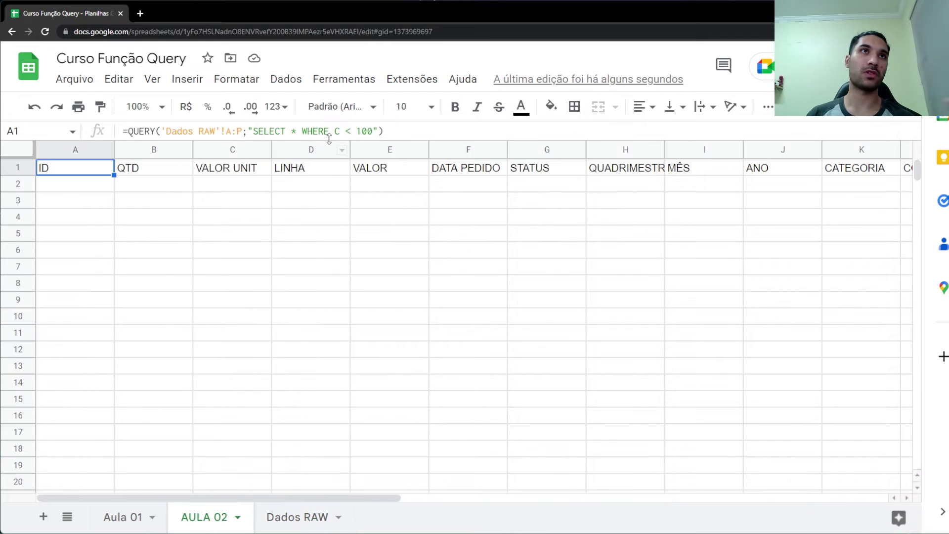
{"action": "left_click", "coordinate": [326, 516]}
{"action": "scroll", "coordinate": [356, 380], "scroll_direction": "down", "scroll_amount": 5}
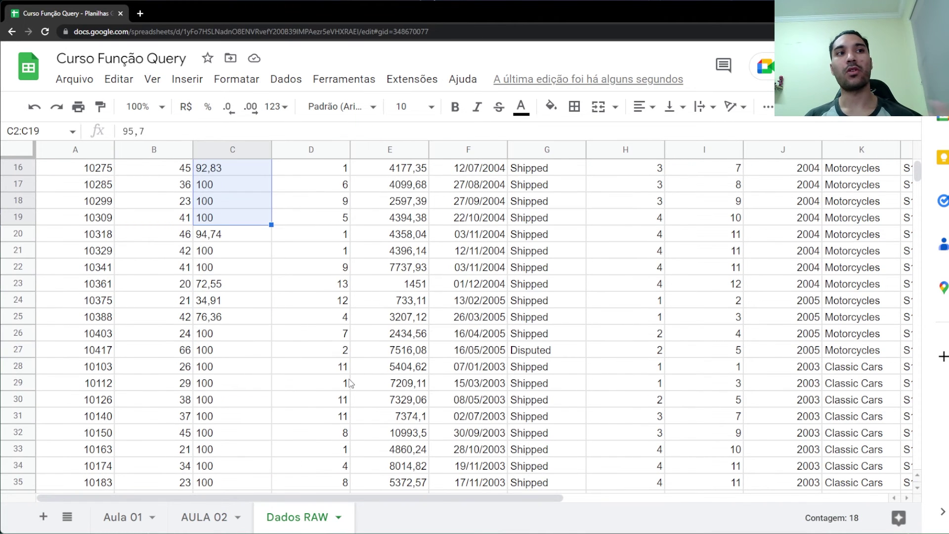
{"action": "scroll", "coordinate": [346, 384], "scroll_direction": "up", "scroll_amount": 5}
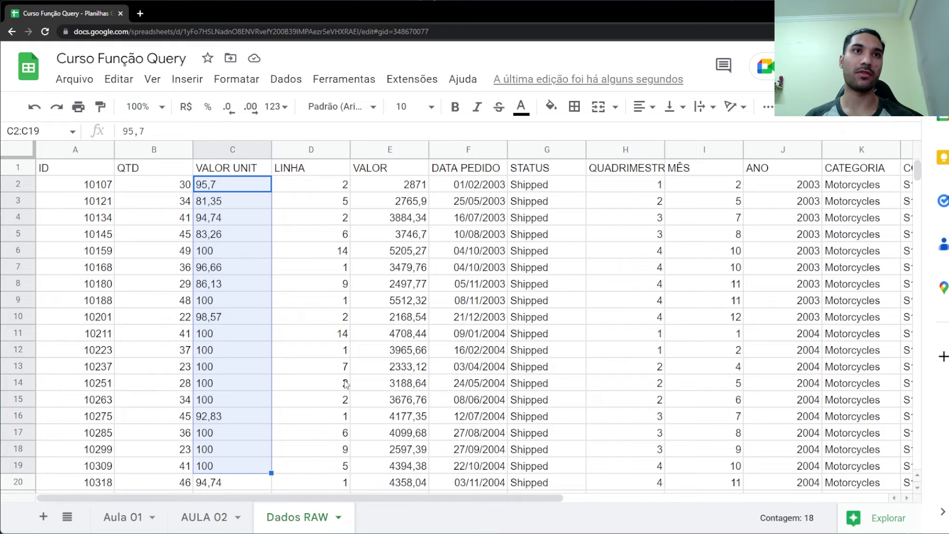
Step: Change the operator in AULA 02's A1 filter so the WHERE clause reads C > 100, and apply the formula
{"action": "left_click", "coordinate": [218, 515]}
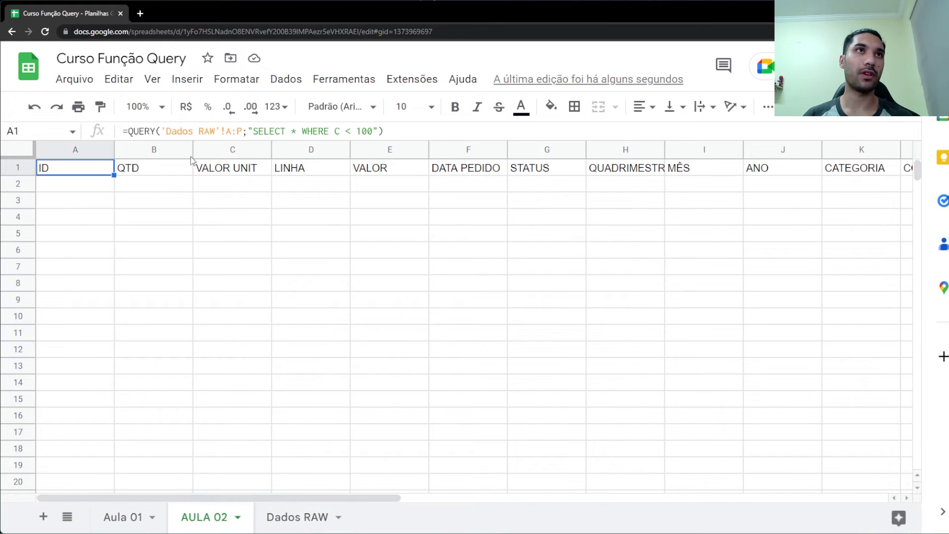
{"action": "left_click", "coordinate": [343, 133]}
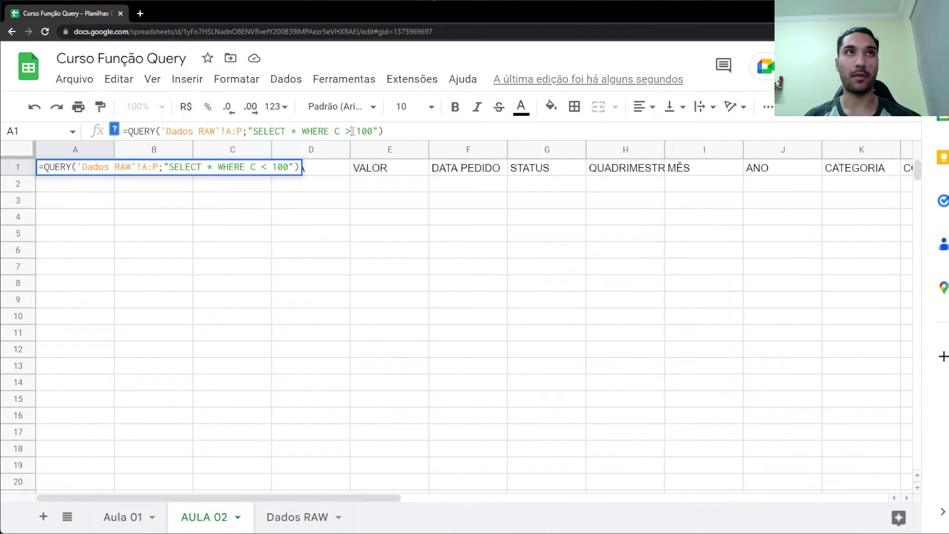
{"action": "key", "text": "Return"}
{"action": "key", "text": "Up"}
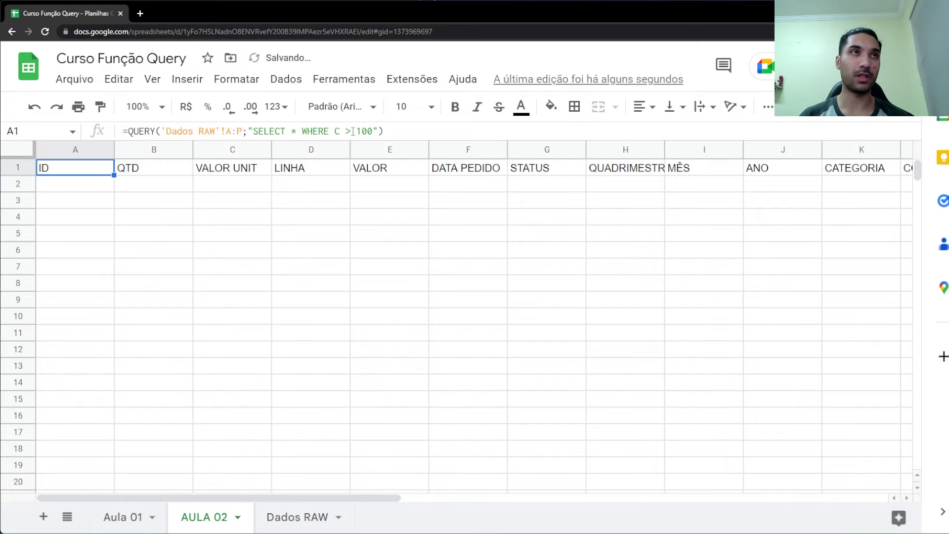
Step: Replace the operator in A1's WHERE clause with = so it reads C = 100, and apply the formula
{"action": "left_click", "coordinate": [353, 131]}
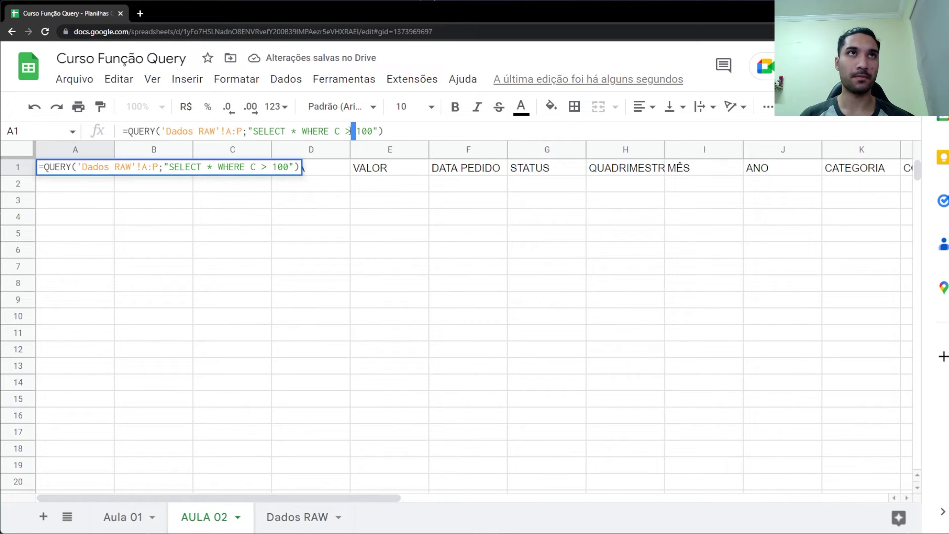
{"action": "key", "text": "BackSpace"}
{"action": "type", "text": "="}
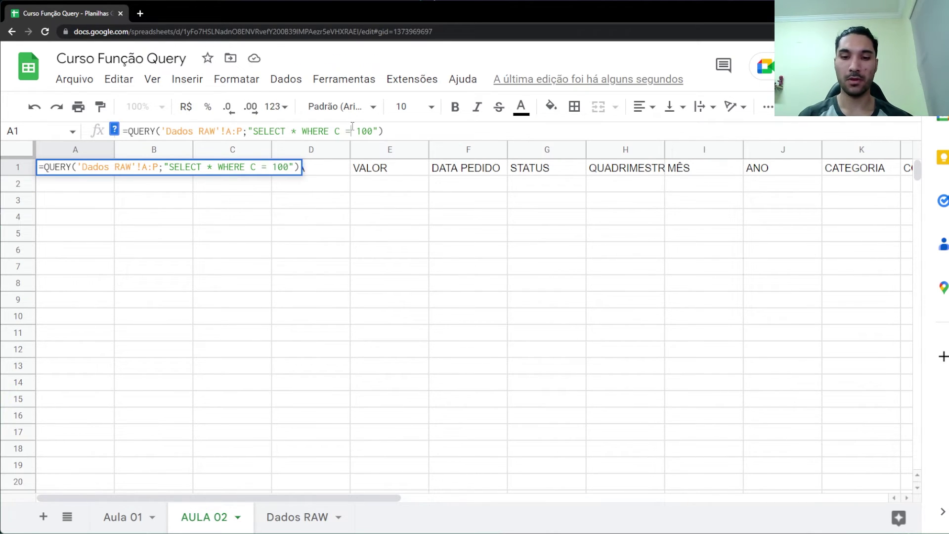
{"action": "key", "text": "Return"}
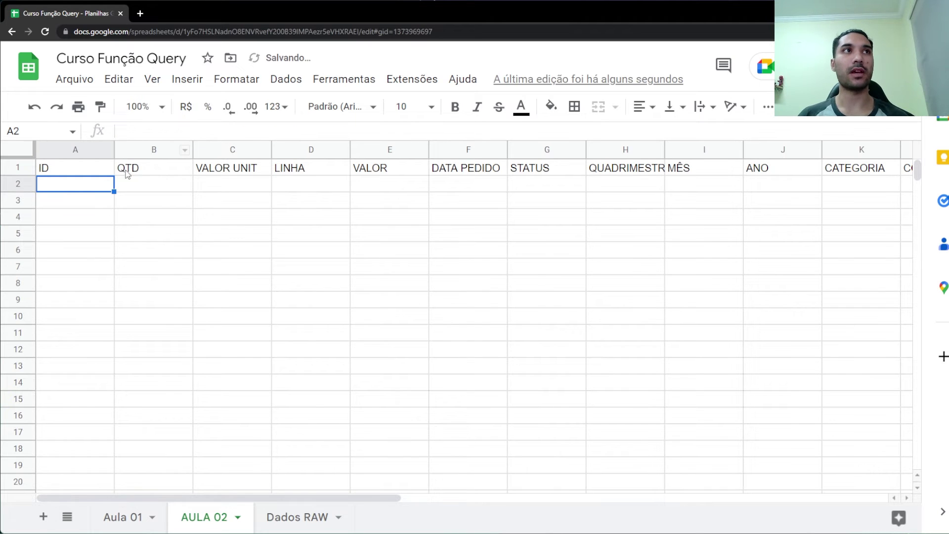
Step: Wrap the 100 in A1's WHERE clause in single quotes so it reads C = '100', and apply the formula
{"action": "left_click", "coordinate": [103, 172]}
{"action": "double_click", "coordinate": [352, 132]}
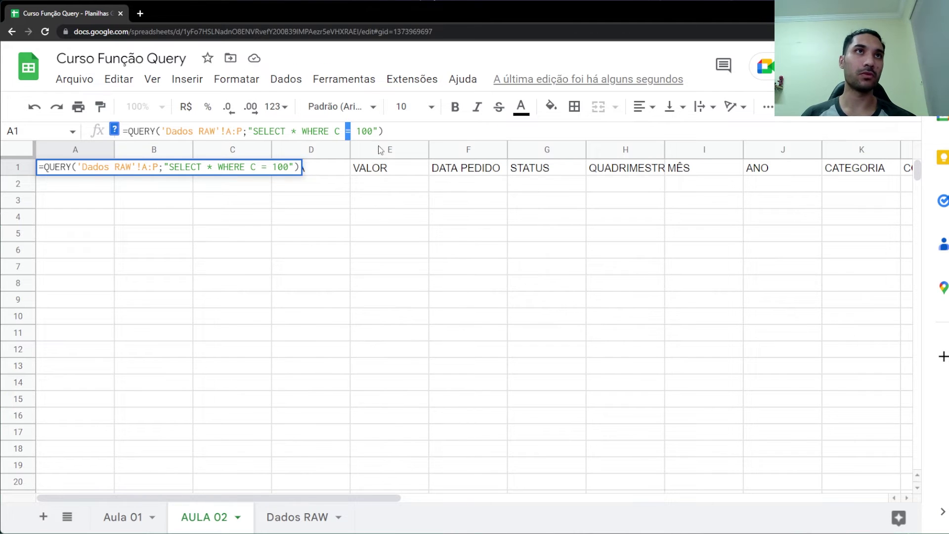
{"action": "left_click", "coordinate": [357, 130]}
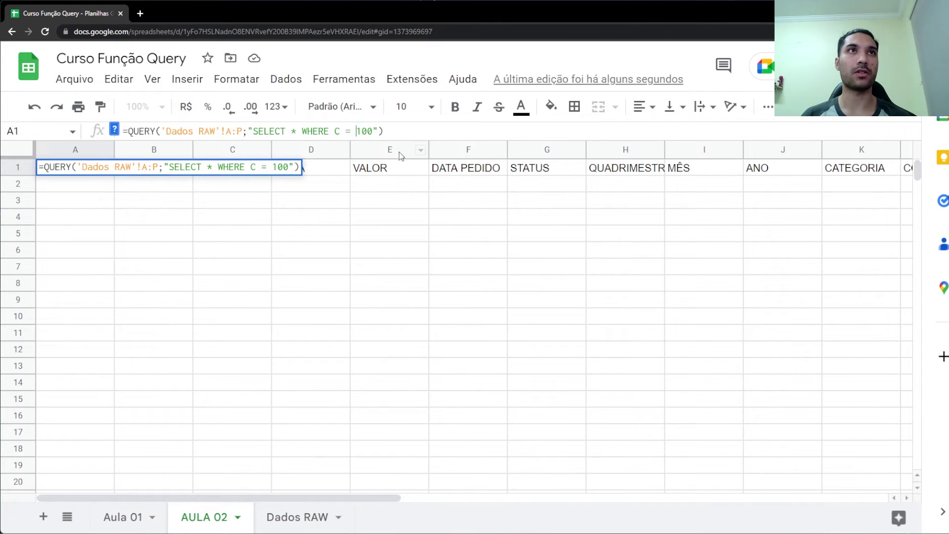
{"action": "type", "text": "'"}
{"action": "left_click", "coordinate": [379, 131]}
{"action": "type", "text": "'100'"}
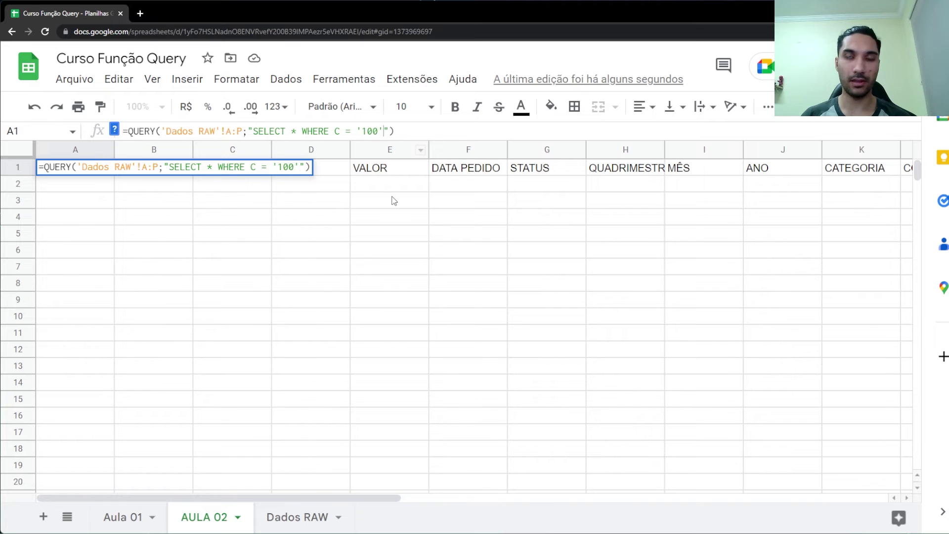
{"action": "key", "text": "Return"}
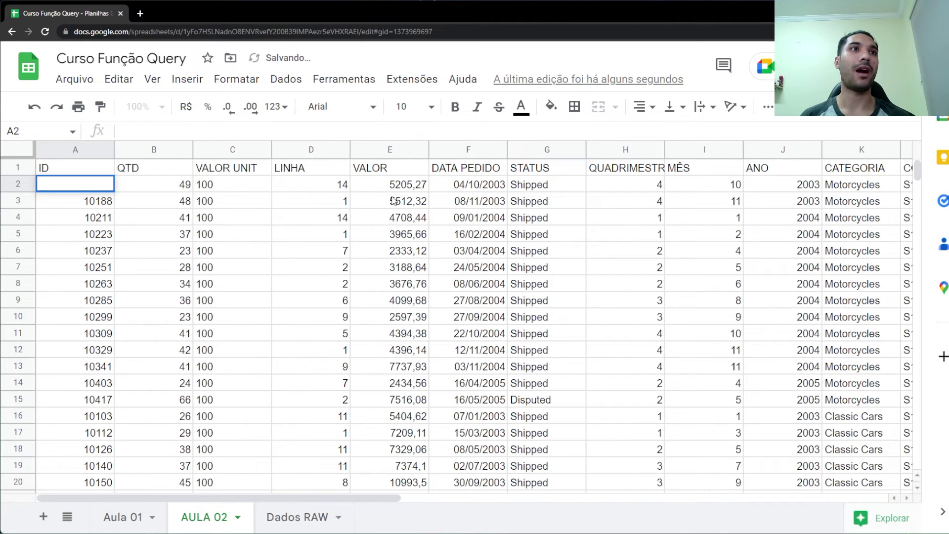
Step: Review the C = '100' query rows on AULA 02 and compare them with the VALOR UNIT text on Dados RAW
{"action": "left_click", "coordinate": [343, 286]}
{"action": "scroll", "coordinate": [264, 318], "scroll_direction": "down", "scroll_amount": 3}
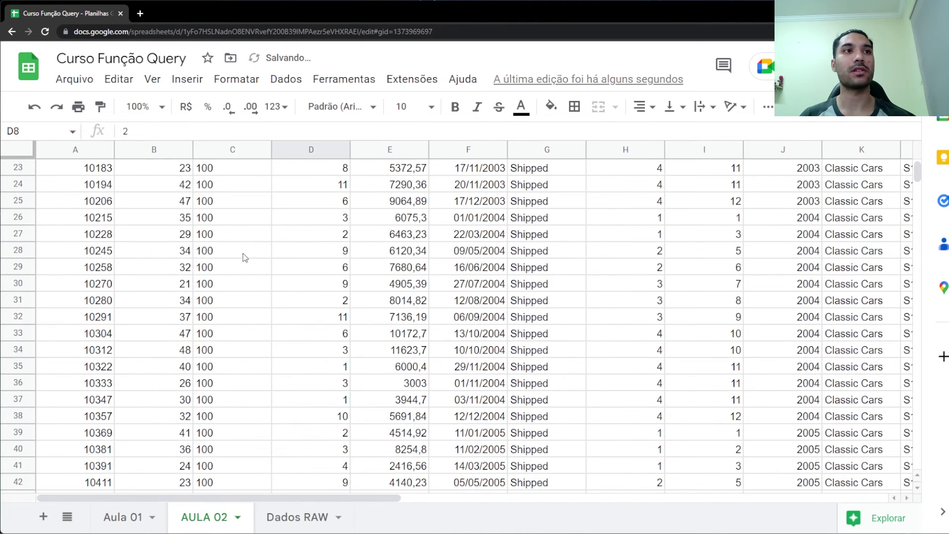
{"action": "scroll", "coordinate": [253, 357], "scroll_direction": "up", "scroll_amount": 7}
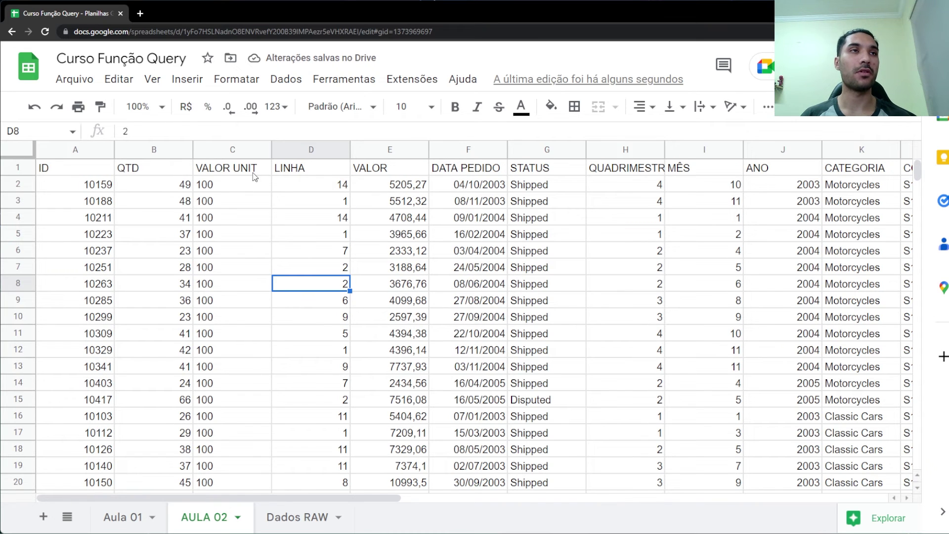
{"action": "left_click", "coordinate": [251, 185]}
{"action": "left_click", "coordinate": [297, 516]}
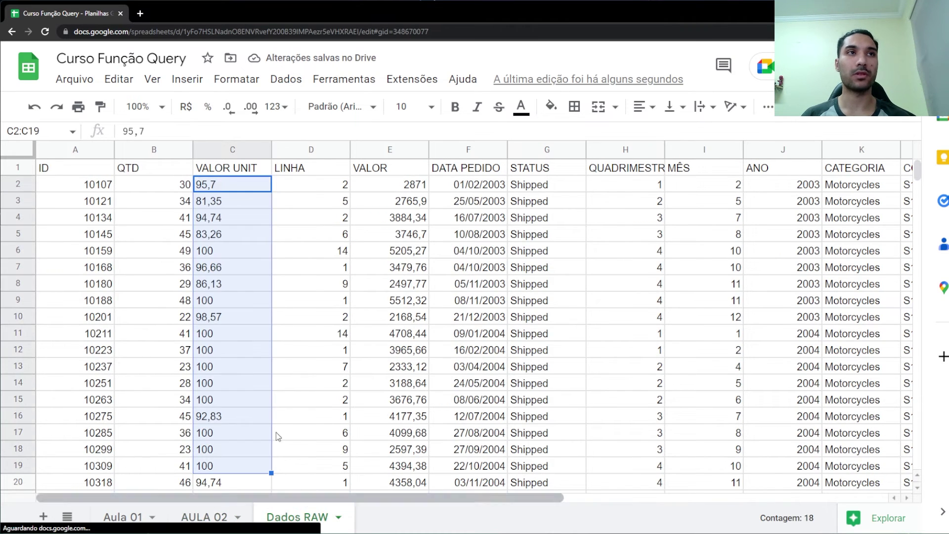
{"action": "left_click", "coordinate": [230, 255]}
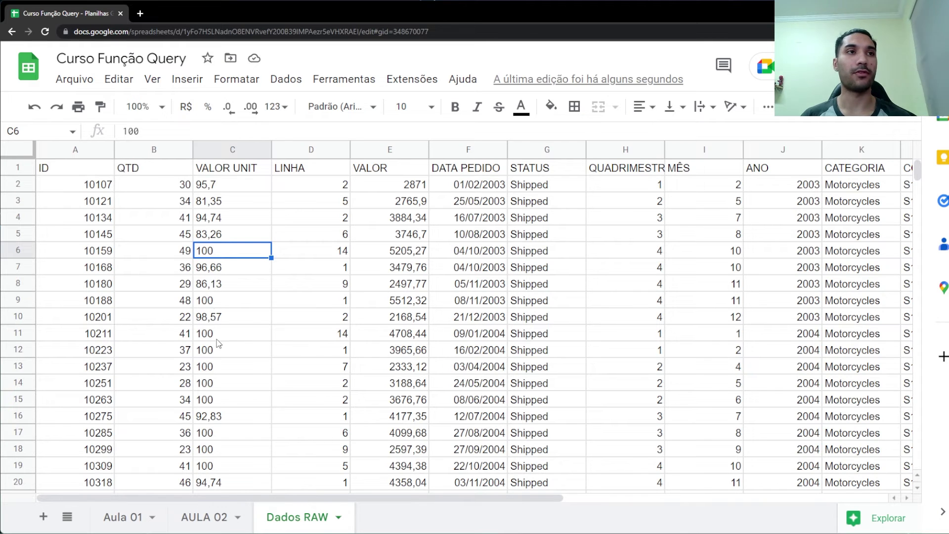
{"action": "left_click", "coordinate": [207, 519]}
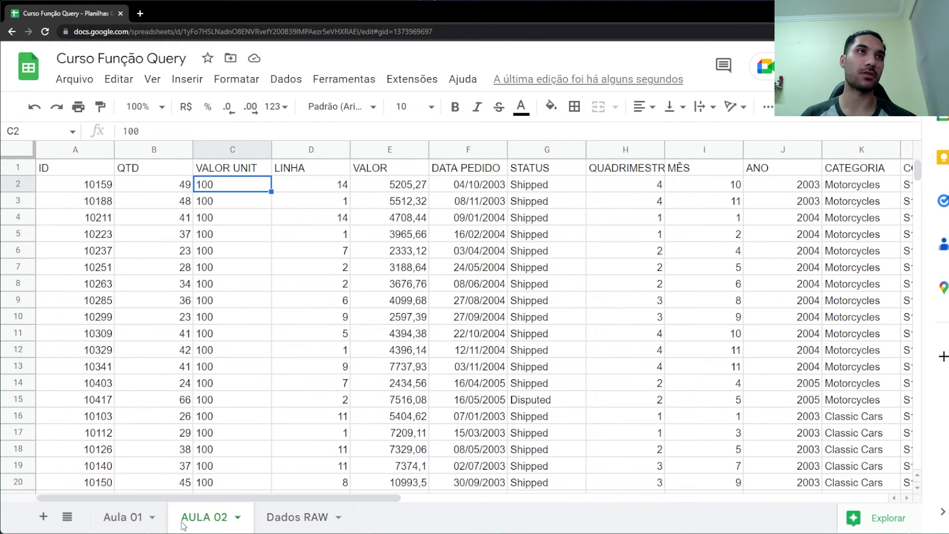
{"action": "left_click", "coordinate": [152, 525]}
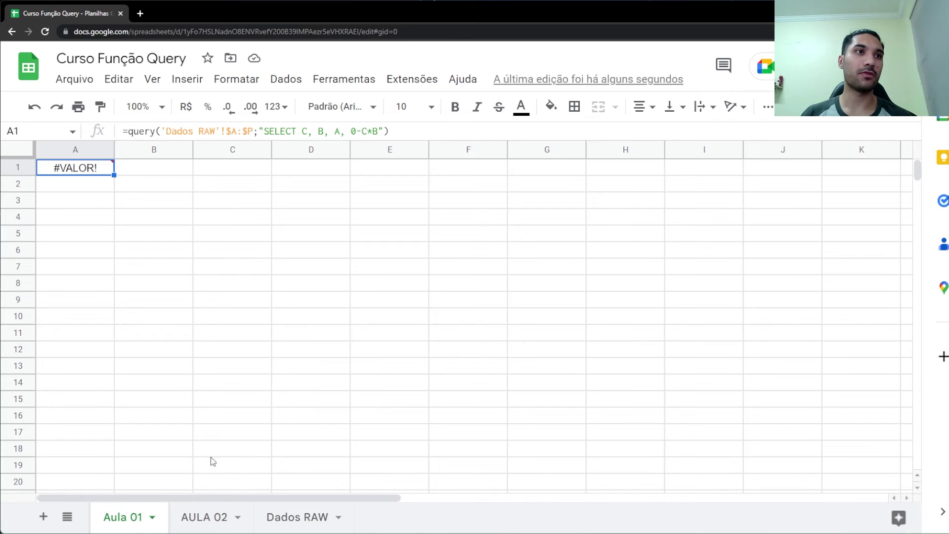
{"action": "left_click", "coordinate": [218, 522]}
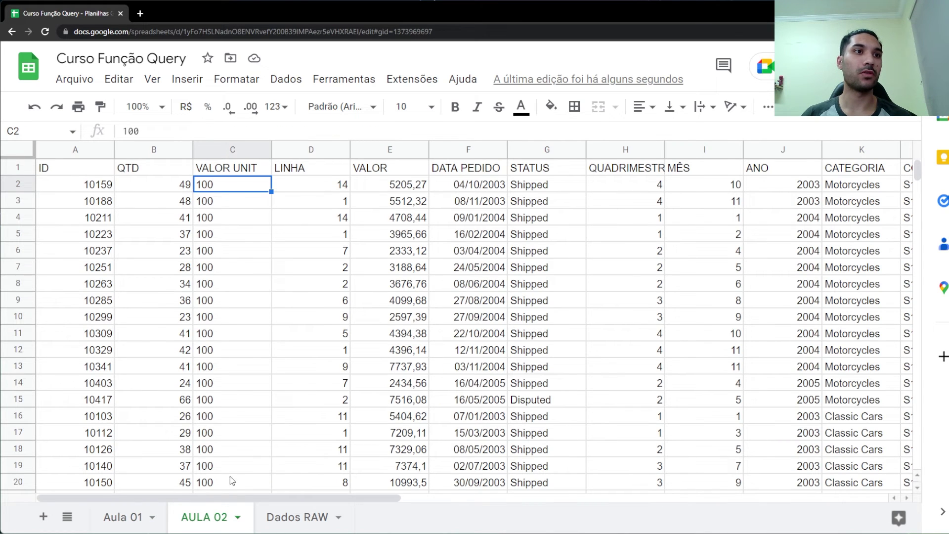
Step: Change the WHERE clause in A1 to C > '100', apply the formula and compare its rows with Dados RAW
{"action": "left_click", "coordinate": [94, 168]}
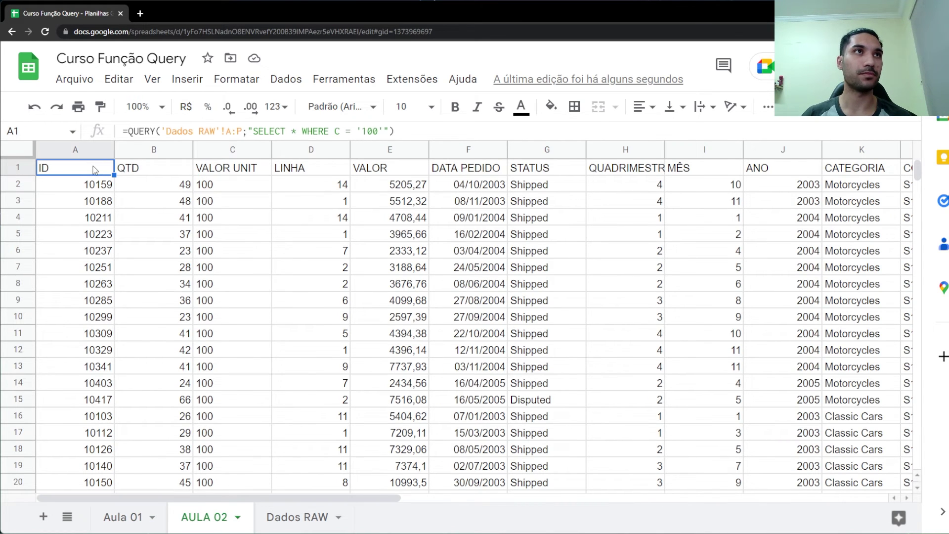
{"action": "left_click", "coordinate": [339, 132]}
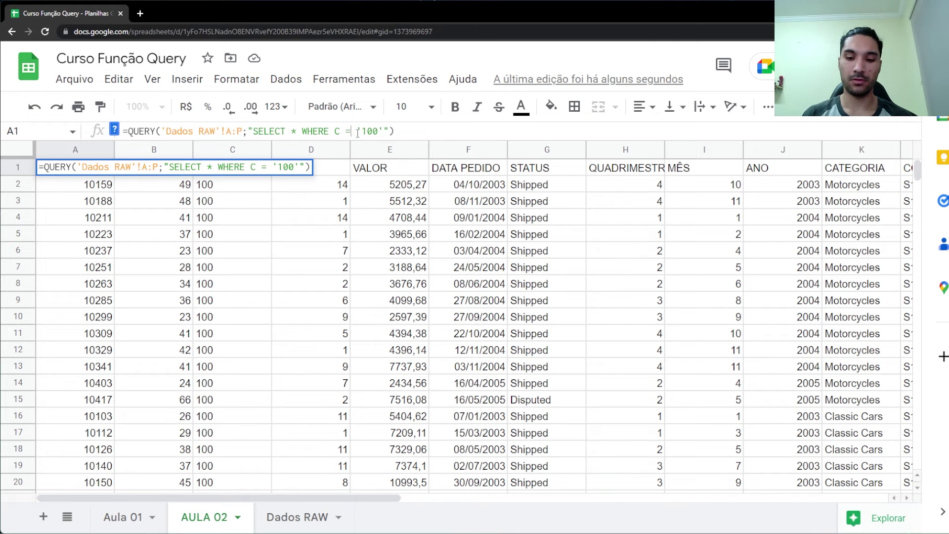
{"action": "key", "text": "Return"}
{"action": "scroll", "coordinate": [264, 210], "scroll_direction": "down", "scroll_amount": 2}
{"action": "scroll", "coordinate": [265, 210], "scroll_direction": "up", "scroll_amount": 2}
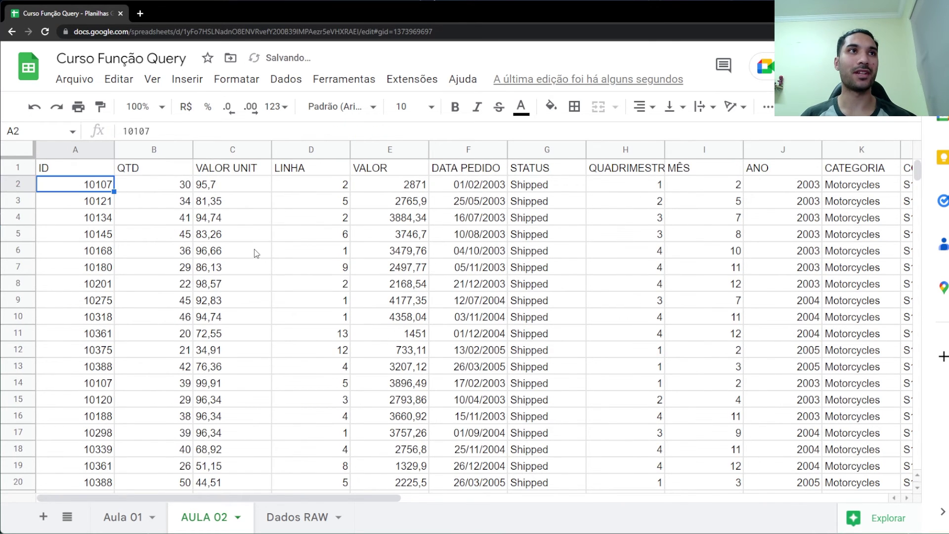
{"action": "left_click", "coordinate": [98, 173]}
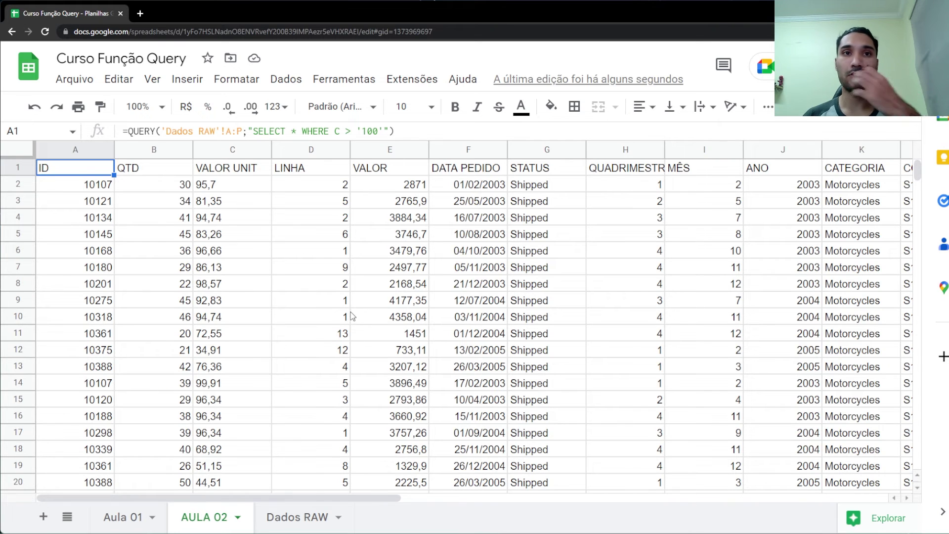
{"action": "left_click", "coordinate": [299, 517]}
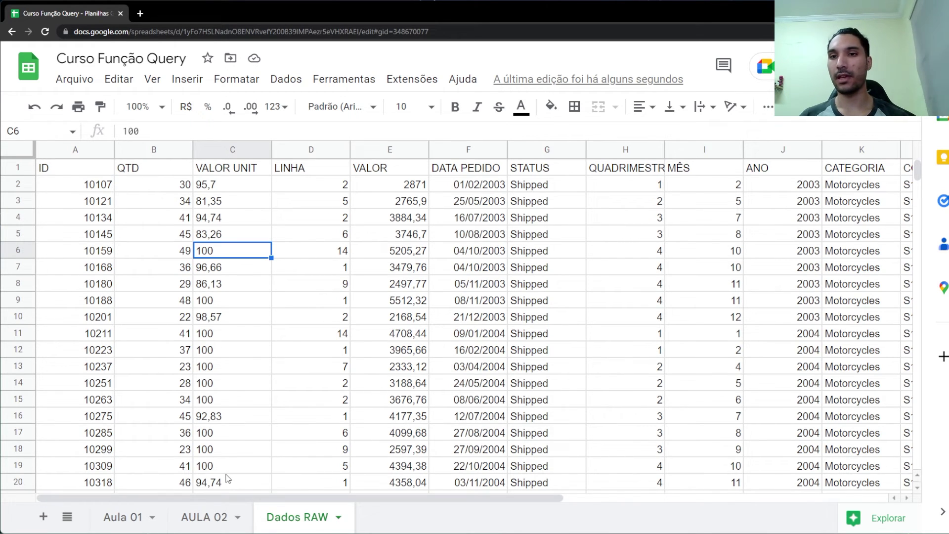
Step: Format the whole VALOR UNIT column on Dados RAW as Número
{"action": "left_click", "coordinate": [241, 356]}
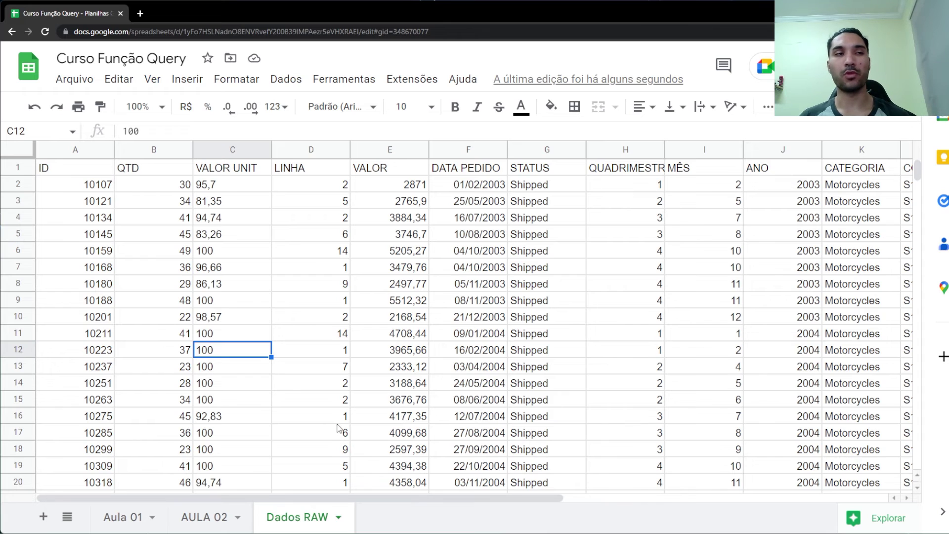
{"action": "left_click", "coordinate": [230, 150]}
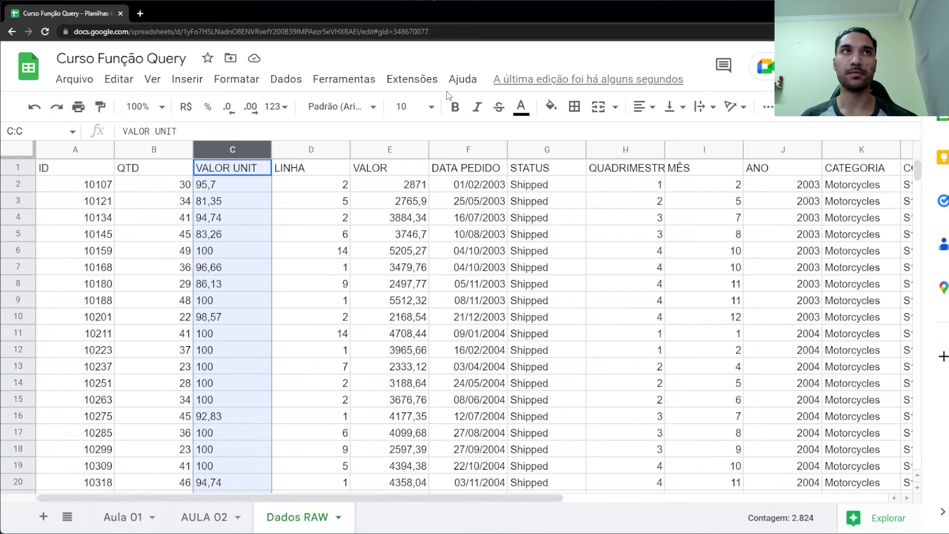
{"action": "left_click", "coordinate": [232, 86]}
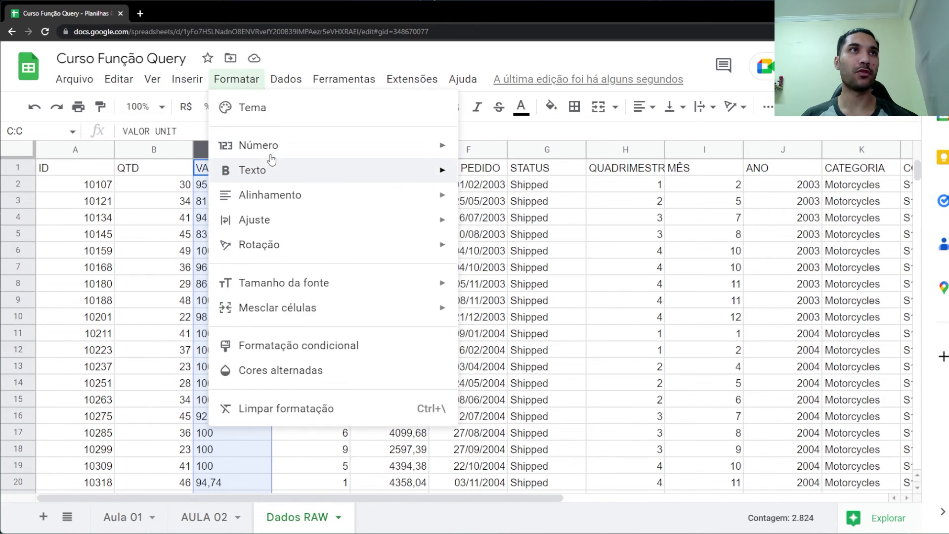
{"action": "mouse_move", "coordinate": [269, 151]}
{"action": "left_click", "coordinate": [532, 184]}
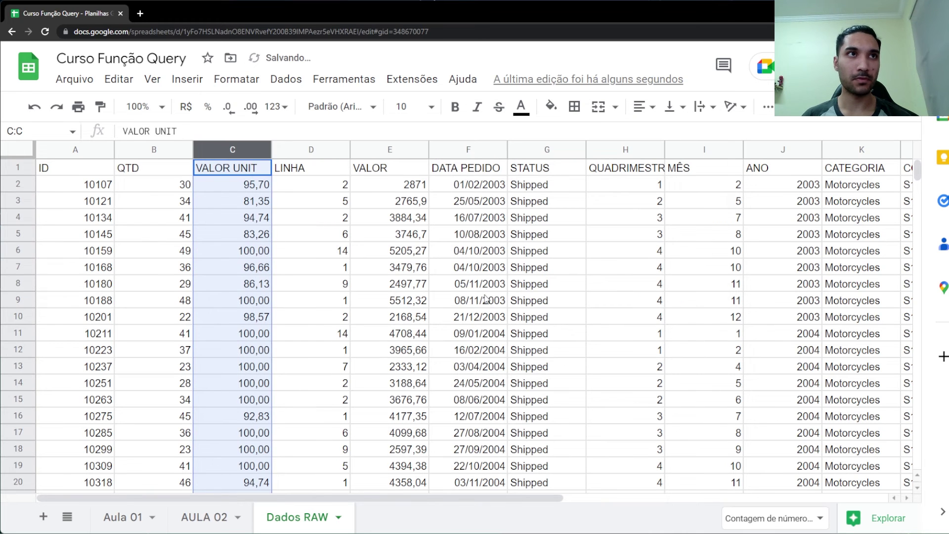
{"action": "left_click", "coordinate": [462, 299]}
{"action": "left_click", "coordinate": [110, 253]}
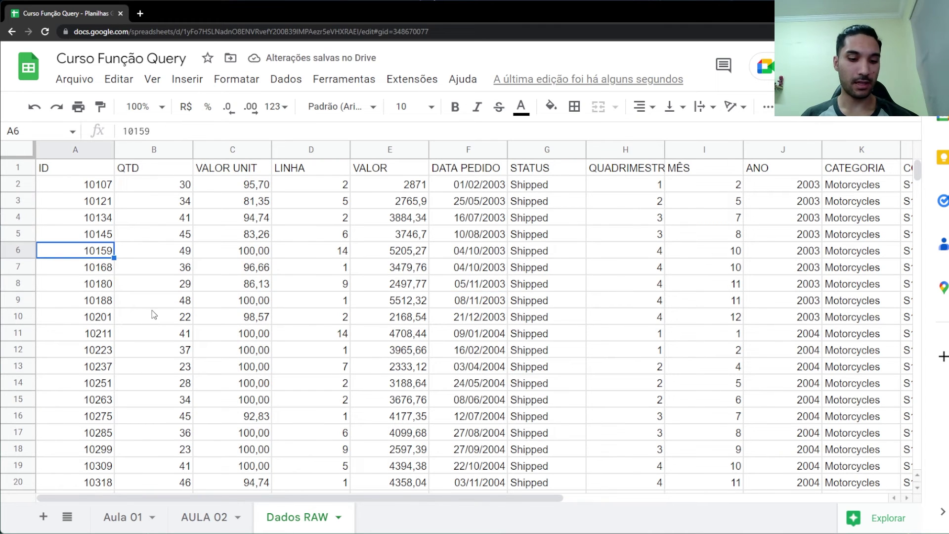
Step: Change the WHERE clause in A1 on AULA 02 to C = 100 without the quotes, and apply the formula
{"action": "left_click", "coordinate": [210, 526]}
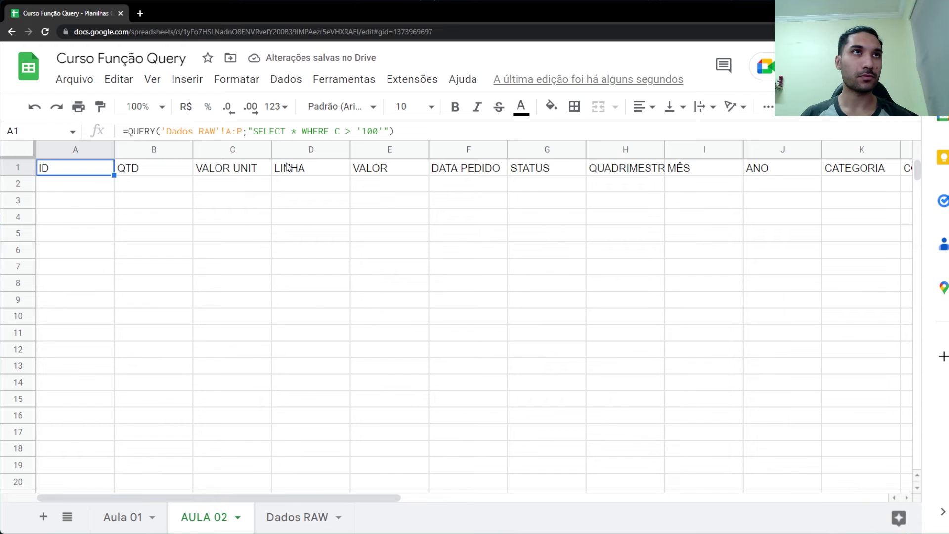
{"action": "left_click", "coordinate": [364, 132]}
{"action": "key", "text": "BackSpace"}
{"action": "left_click", "coordinate": [380, 130]}
{"action": "key", "text": "BackSpace"}
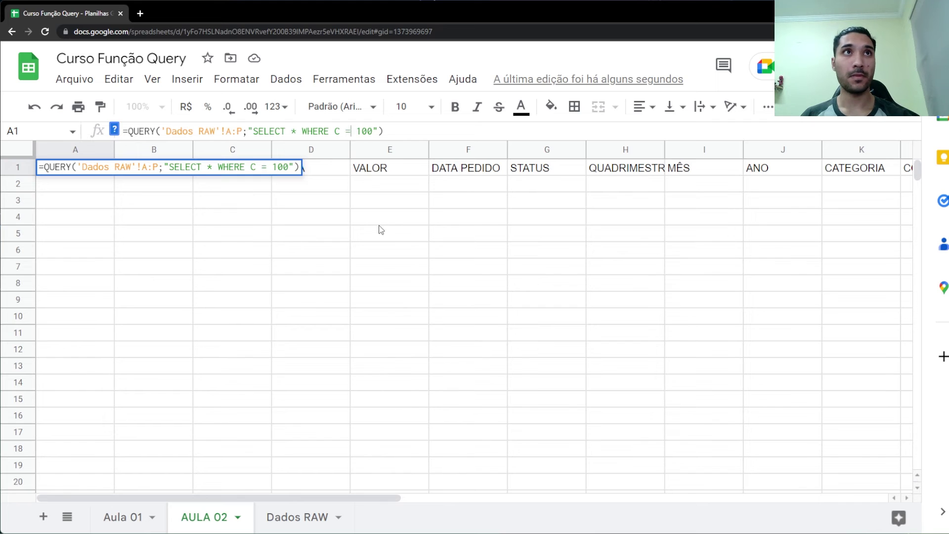
{"action": "key", "text": "Return"}
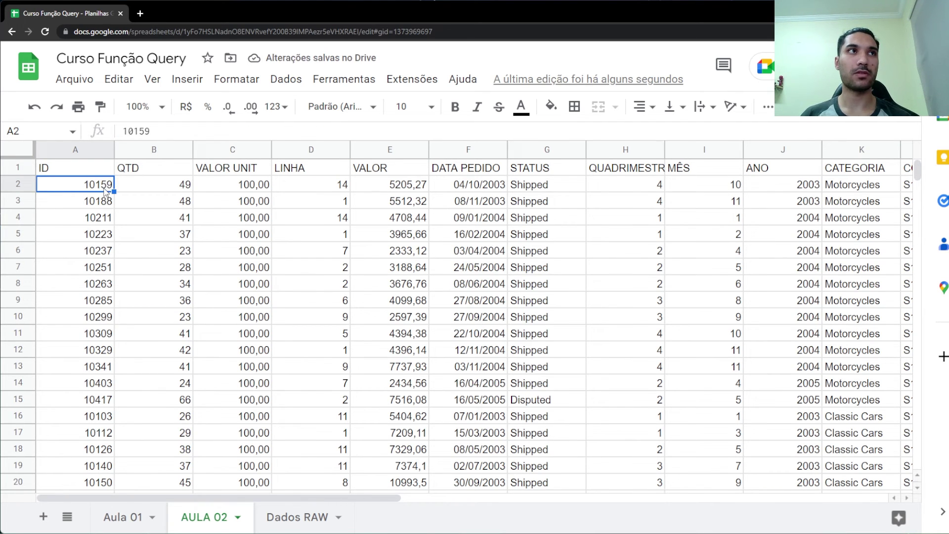
Step: Format cell C6 in the VALOR UNIT column of Dados RAW as plain text (Texto simples)
{"action": "left_click", "coordinate": [297, 517]}
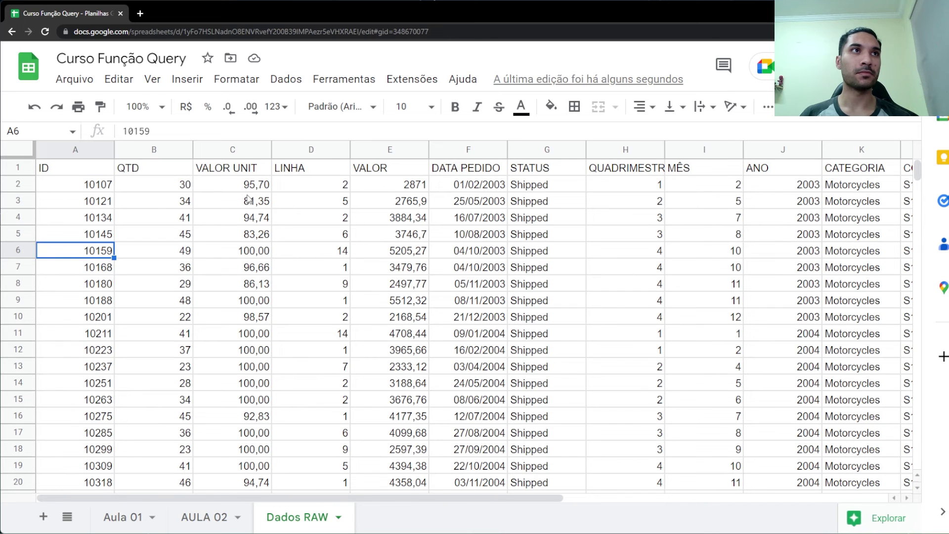
{"action": "left_click", "coordinate": [240, 253]}
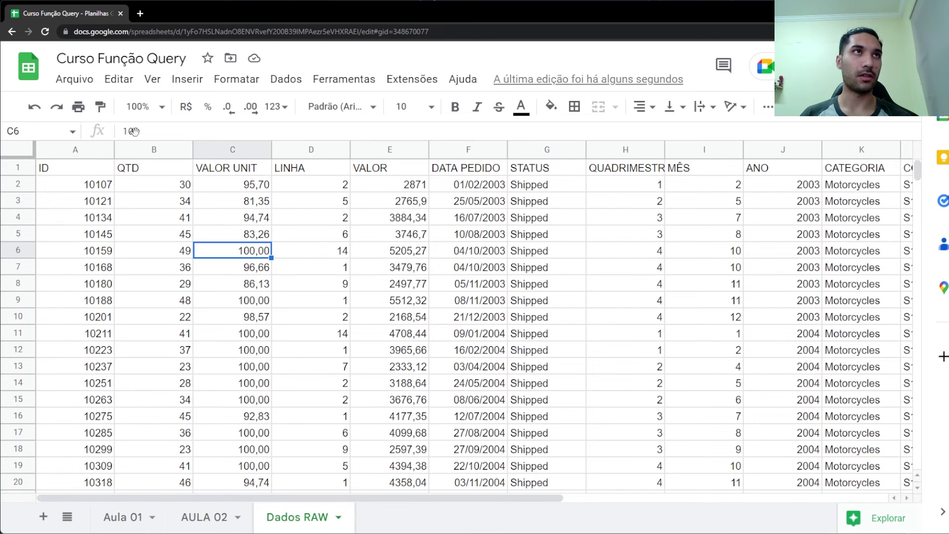
{"action": "left_click", "coordinate": [221, 82]}
{"action": "mouse_move", "coordinate": [296, 146]}
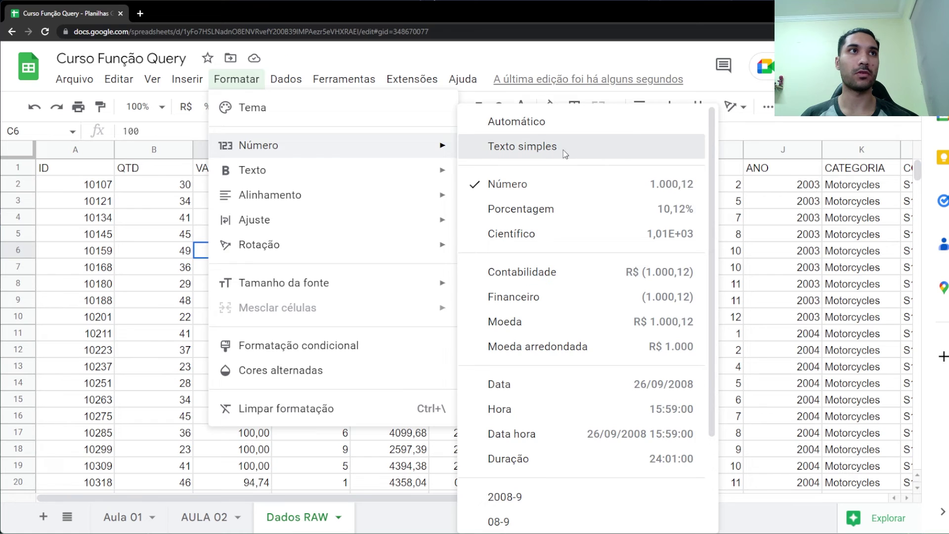
{"action": "left_click", "coordinate": [565, 153]}
{"action": "left_click", "coordinate": [467, 300]}
Step: Check the C = 100 query rows on AULA 02 against the text-formatted cell C6 on Dados RAW
{"action": "left_click", "coordinate": [205, 516]}
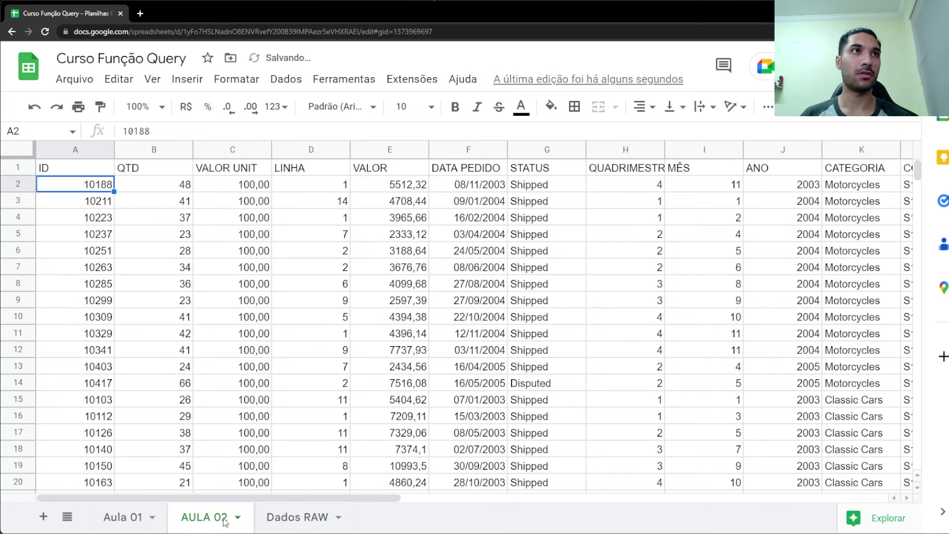
{"action": "left_click", "coordinate": [95, 235]}
{"action": "left_click", "coordinate": [97, 192]}
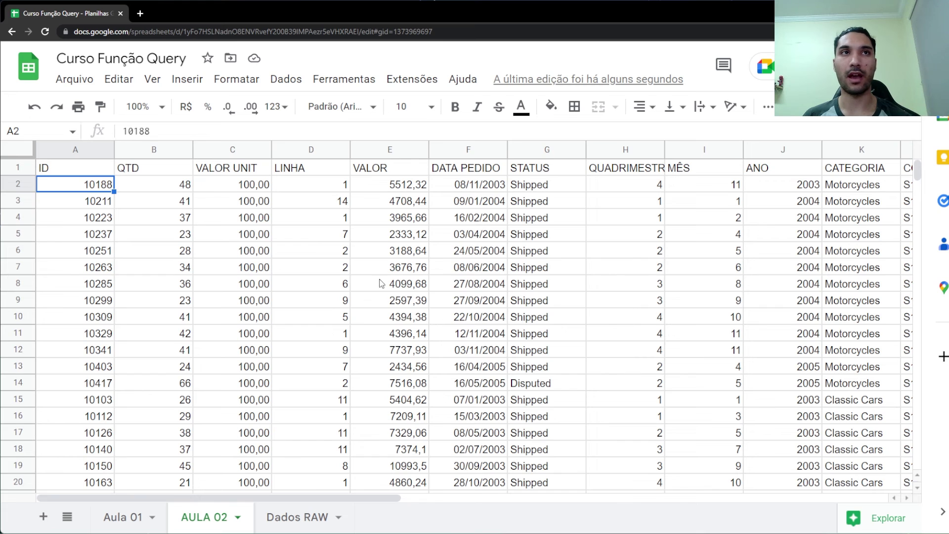
{"action": "left_click", "coordinate": [297, 516]}
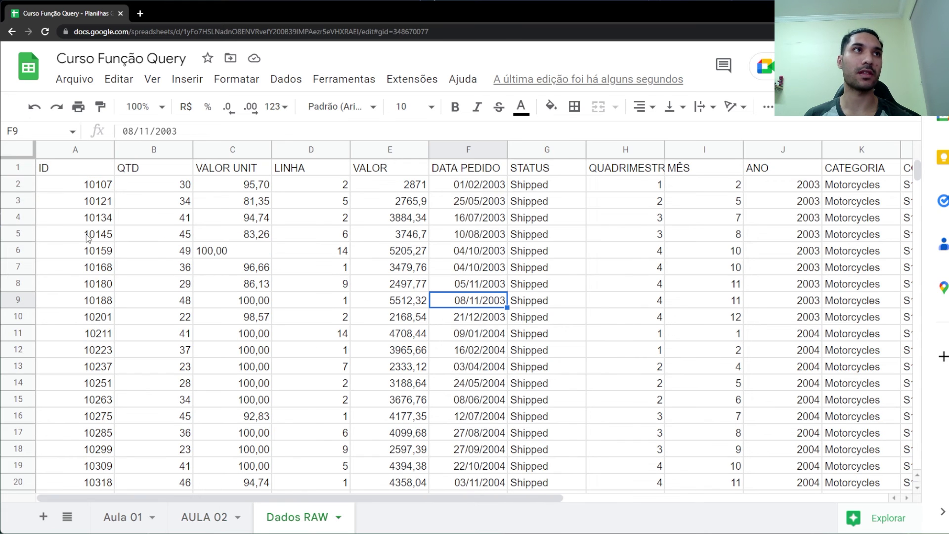
{"action": "left_click", "coordinate": [211, 252]}
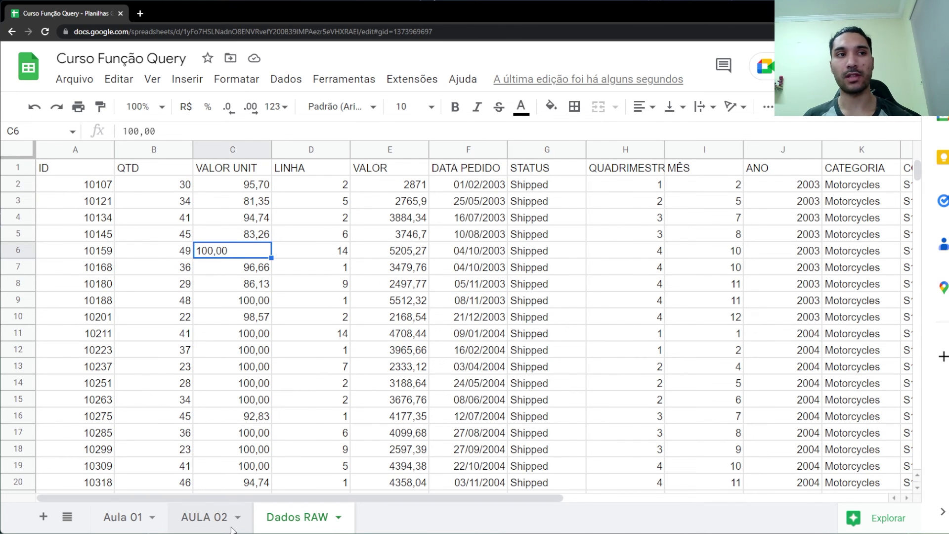
{"action": "left_click", "coordinate": [204, 517]}
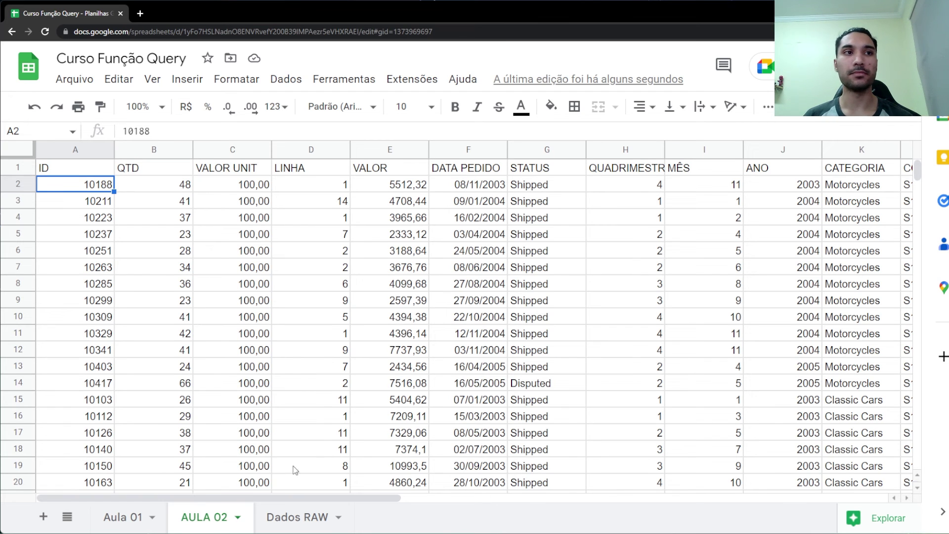
Step: Open A1's QUERY formula on AULA 02 for editing and select the condition C = 100 in its WHERE clause
{"action": "left_click", "coordinate": [238, 518]}
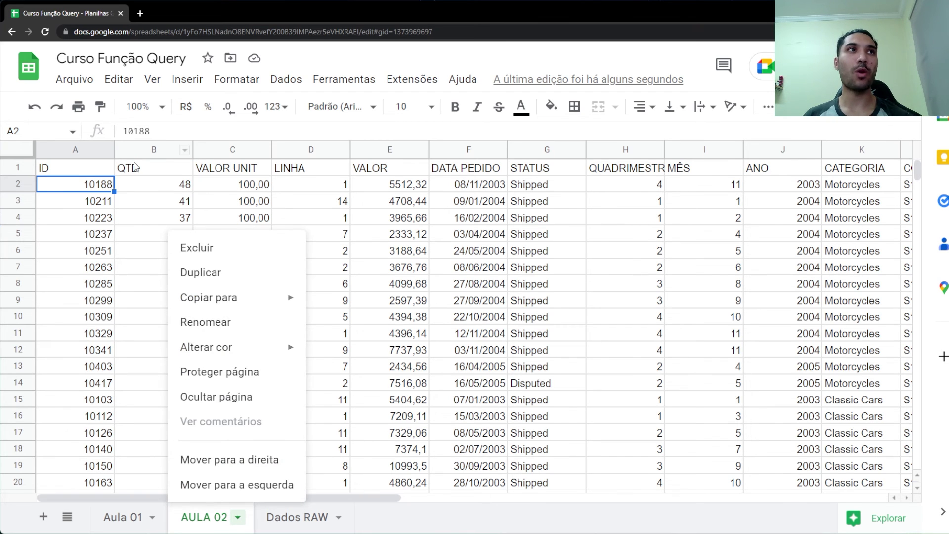
{"action": "left_click", "coordinate": [96, 170]}
{"action": "left_click", "coordinate": [314, 131]}
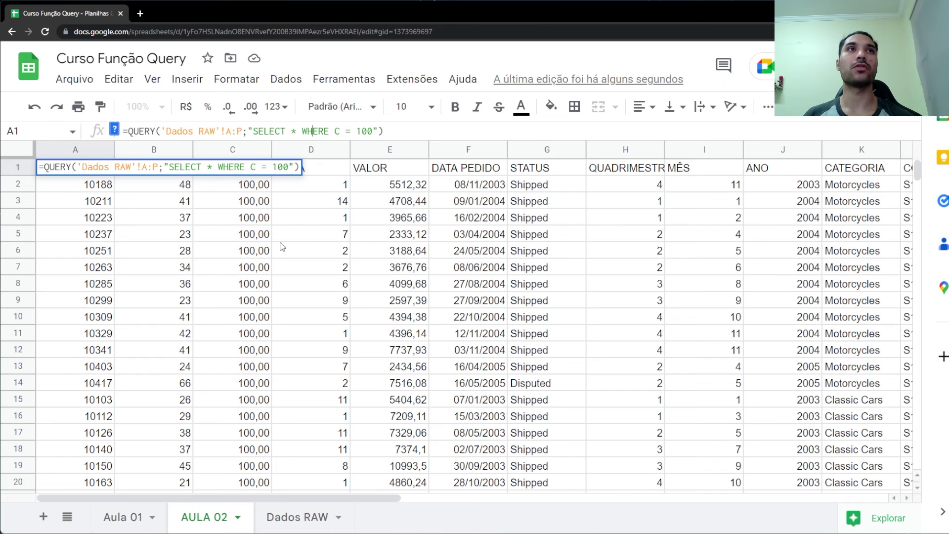
{"action": "left_click_drag", "start_coordinate": [334, 131], "coordinate": [375, 131]}
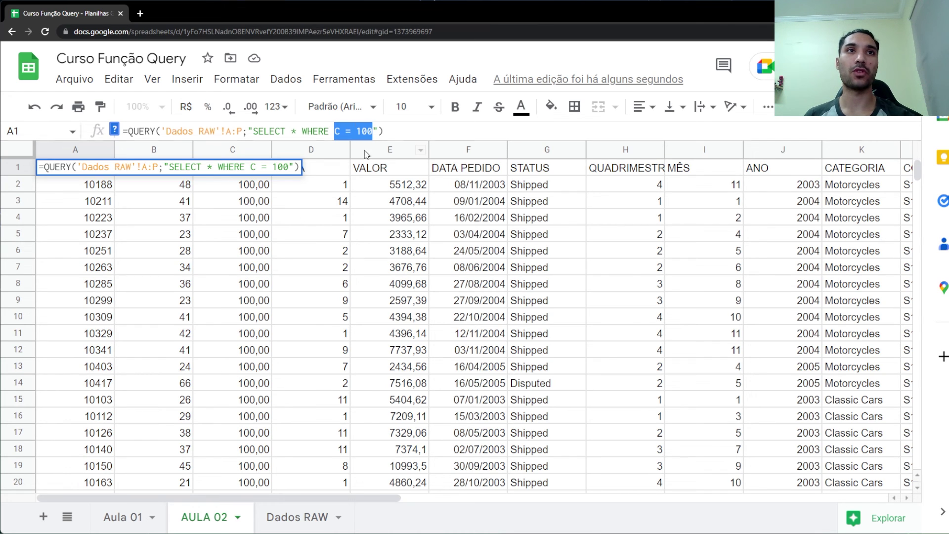